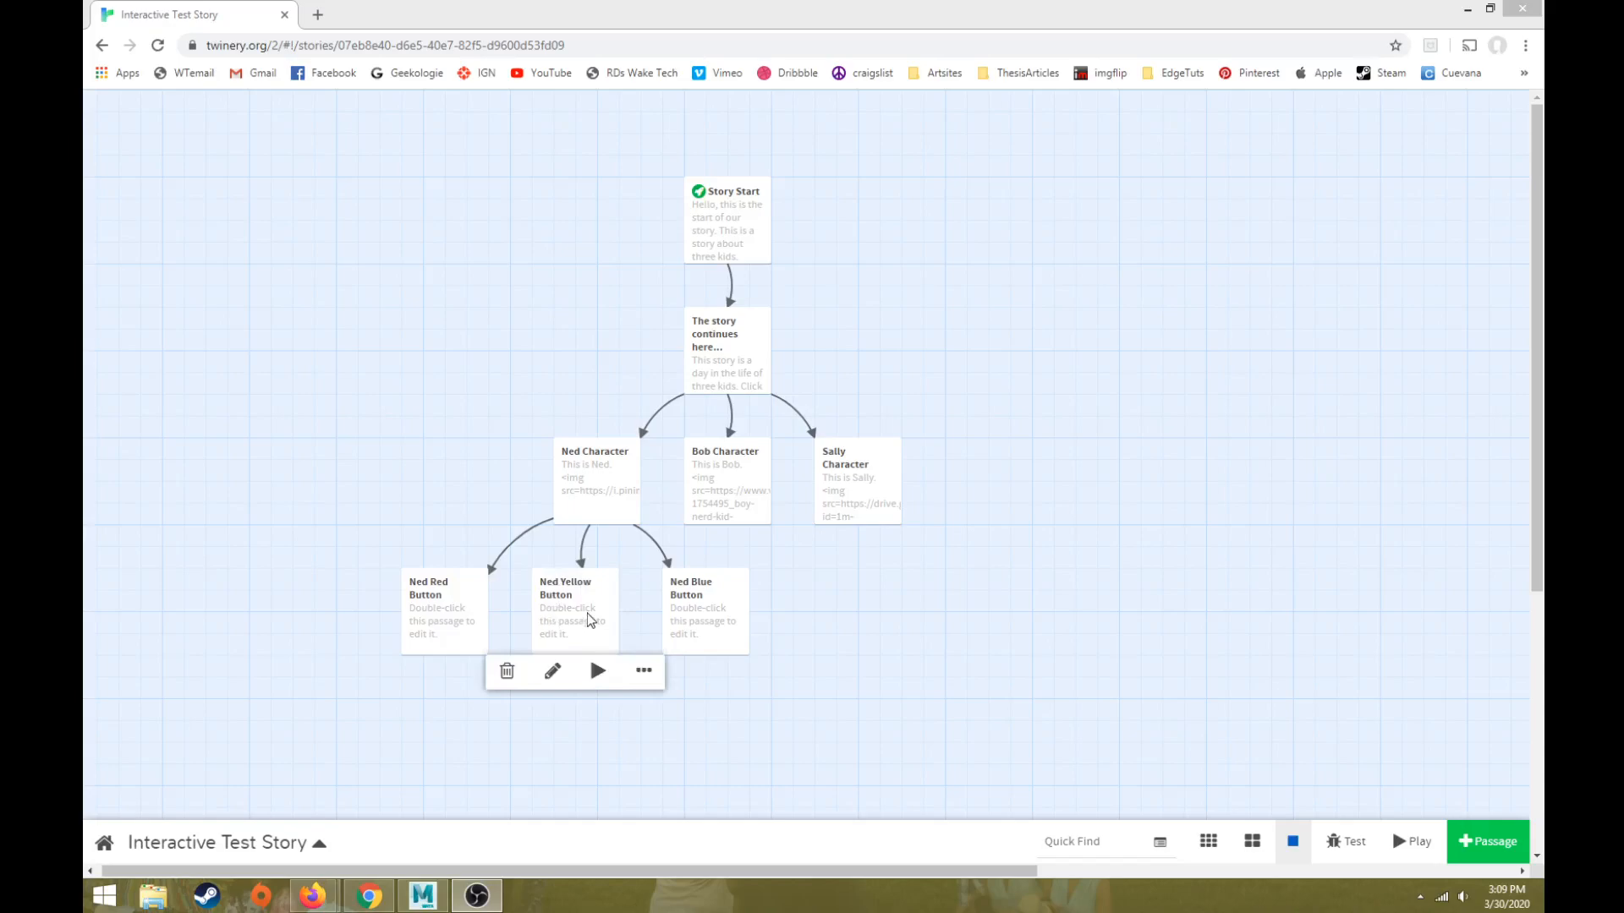
Review the Ned Character passage's text, image code and button links
click(283, 843)
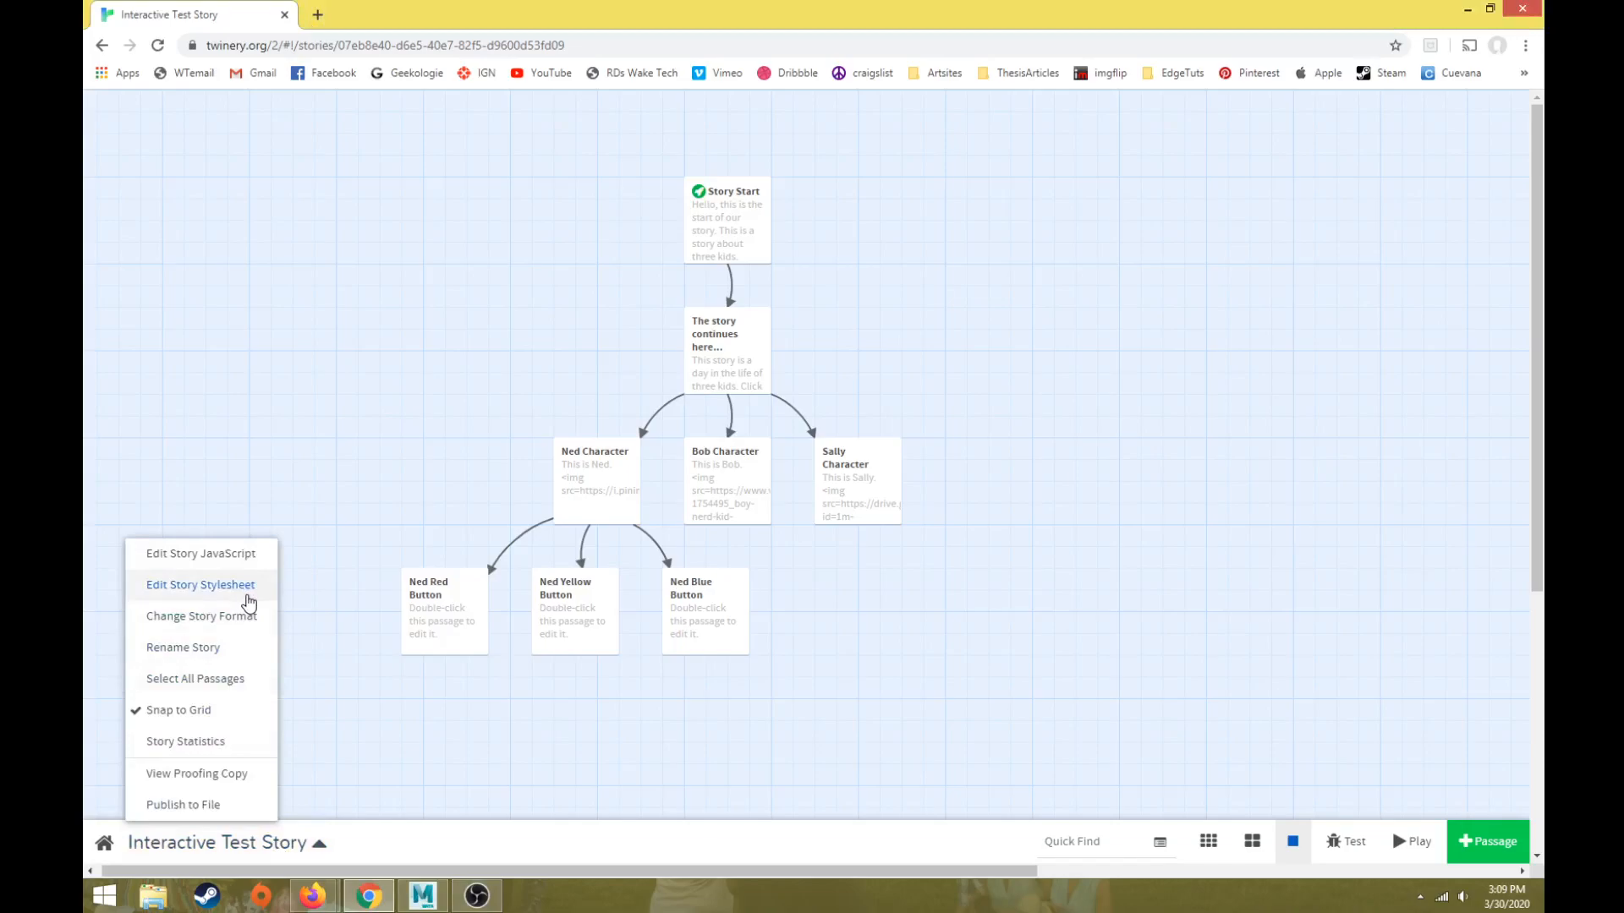
click(491, 479)
click(589, 480)
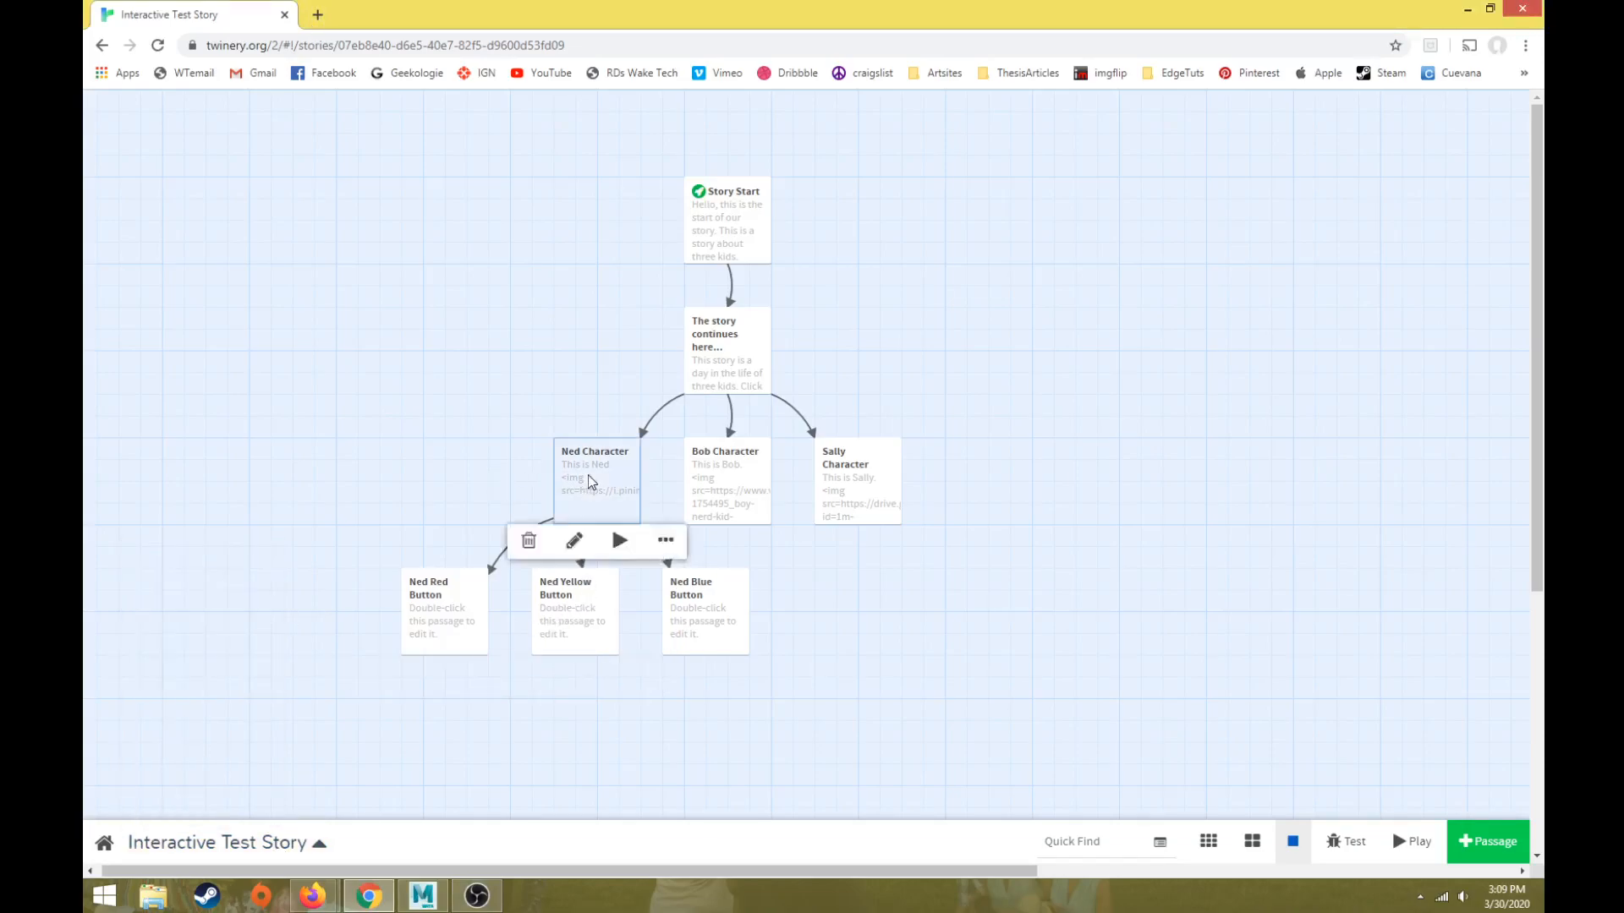
double_click(587, 475)
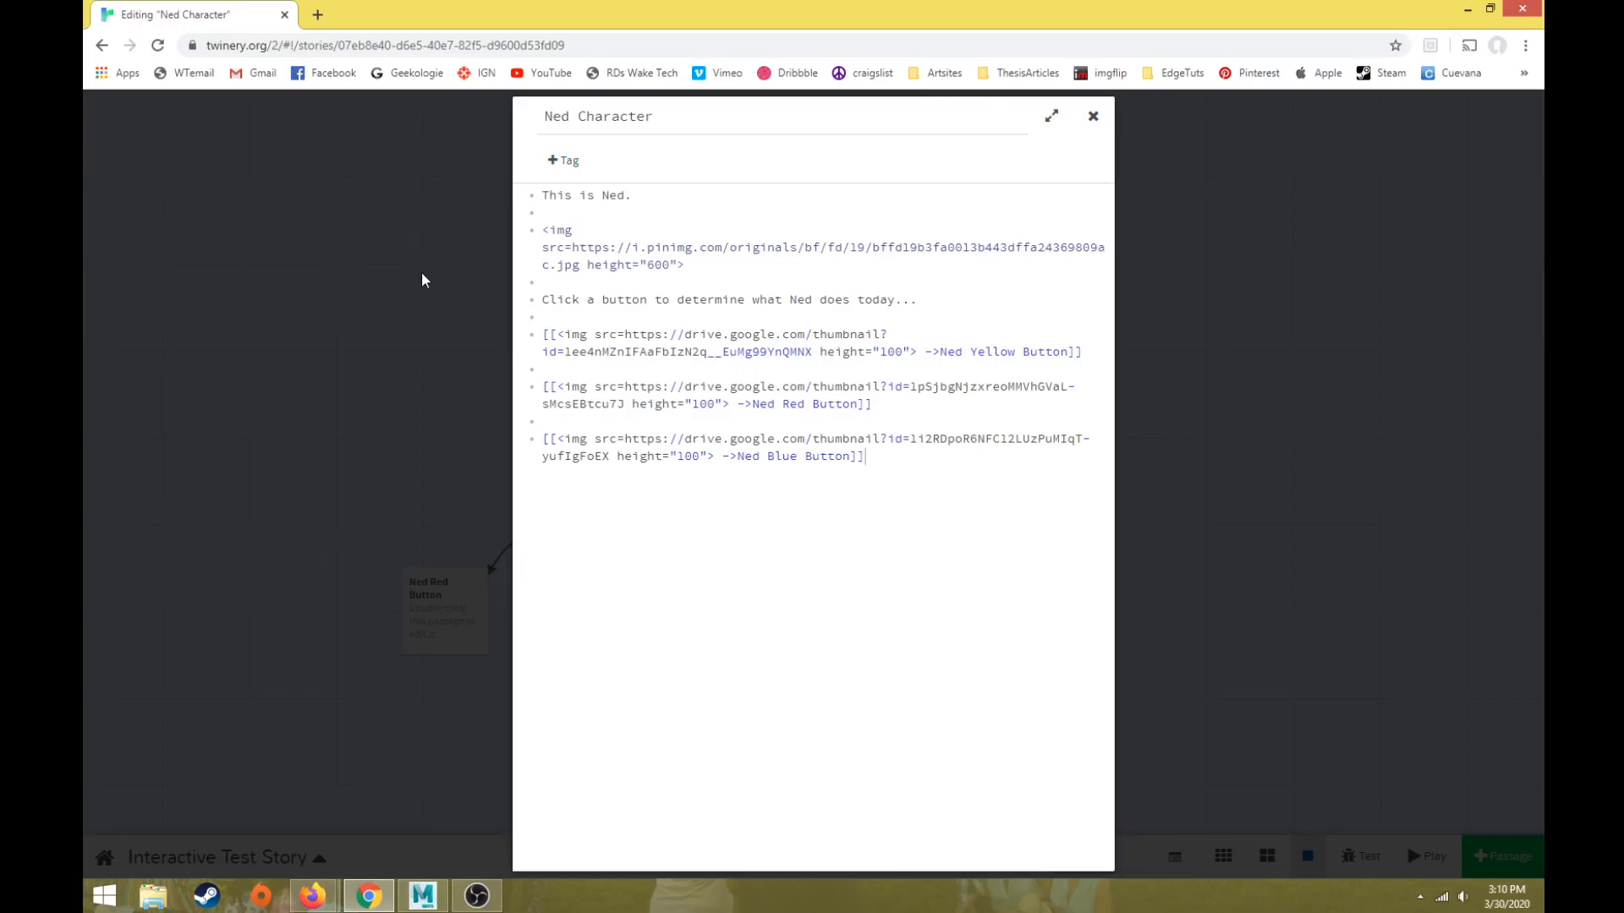
click(448, 284)
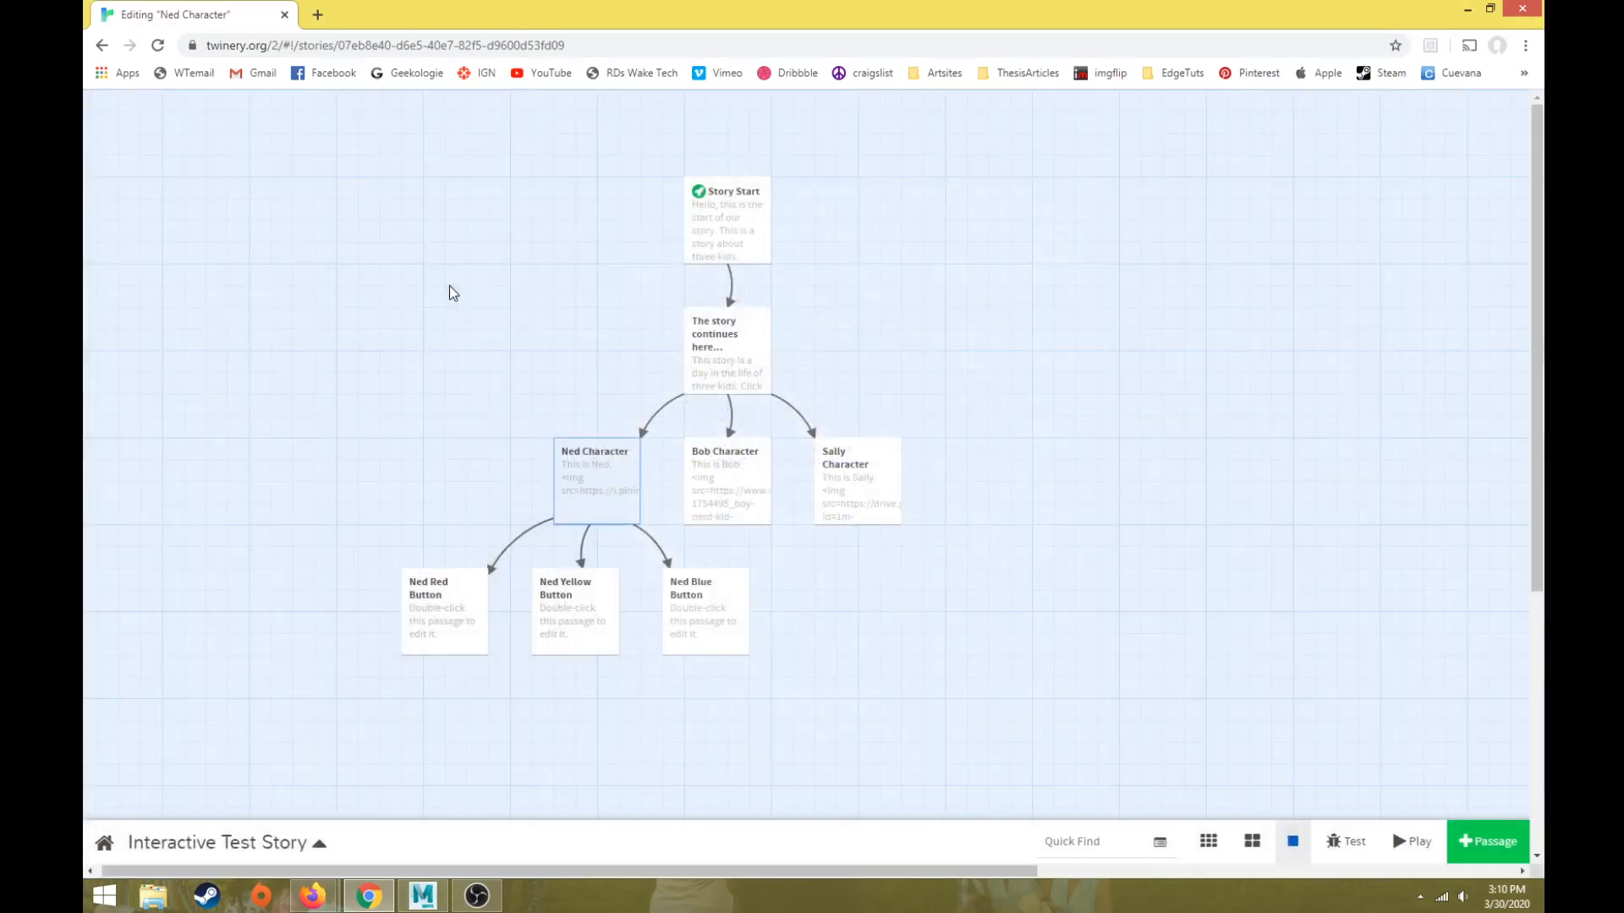
Launch a play preview of the story and return to the passage map
click(726, 341)
click(733, 225)
click(731, 375)
click(1411, 842)
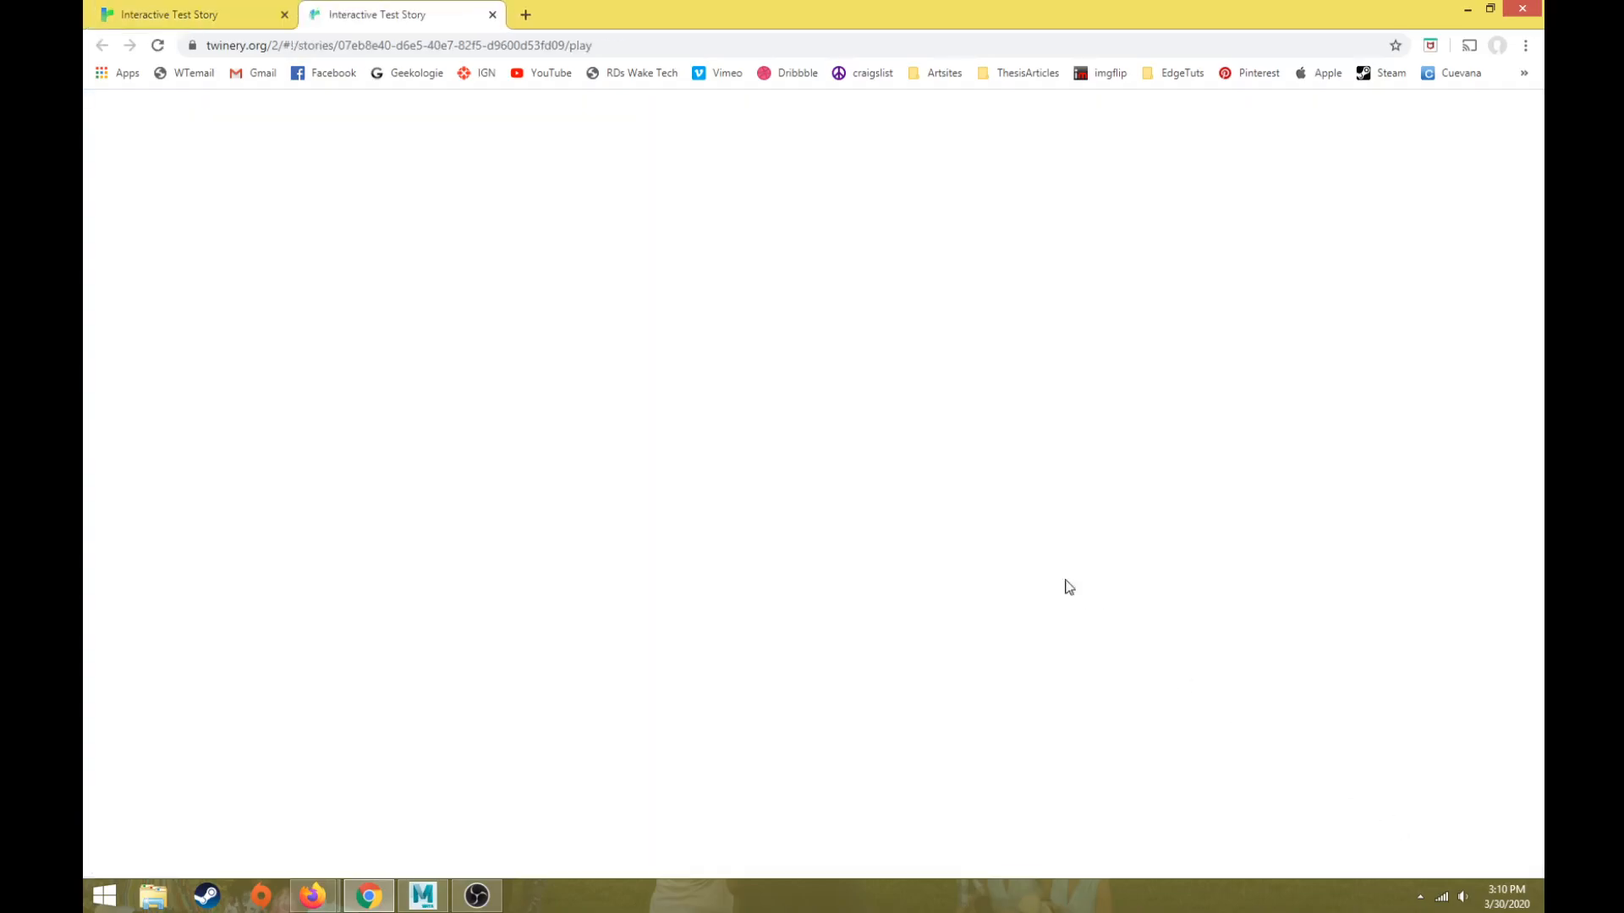
click(492, 14)
click(729, 494)
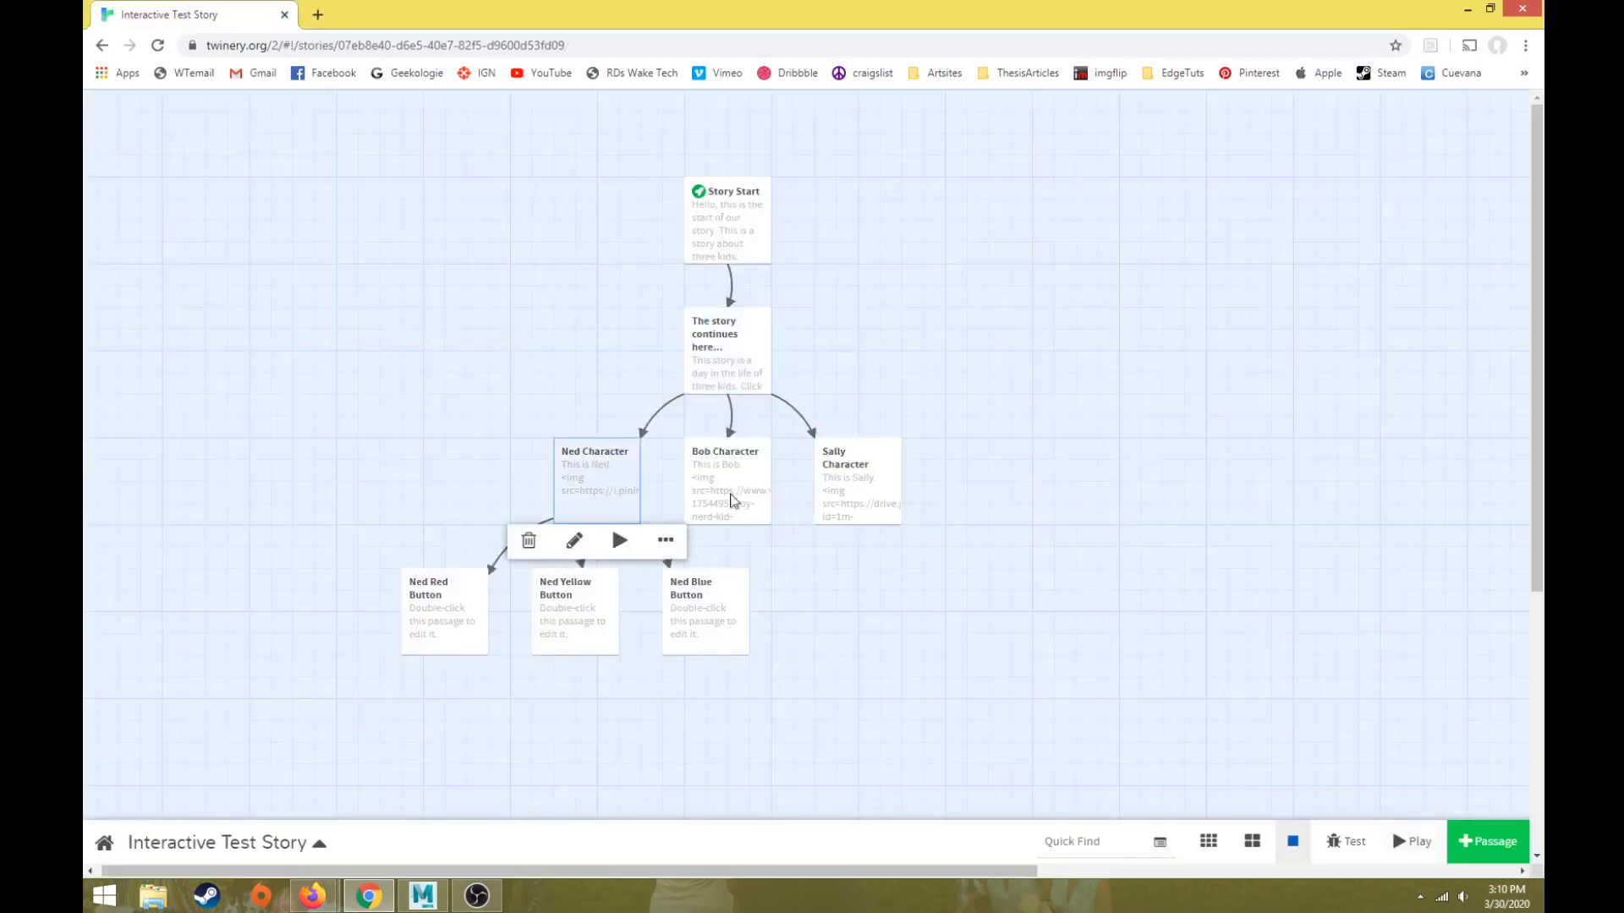
click(866, 470)
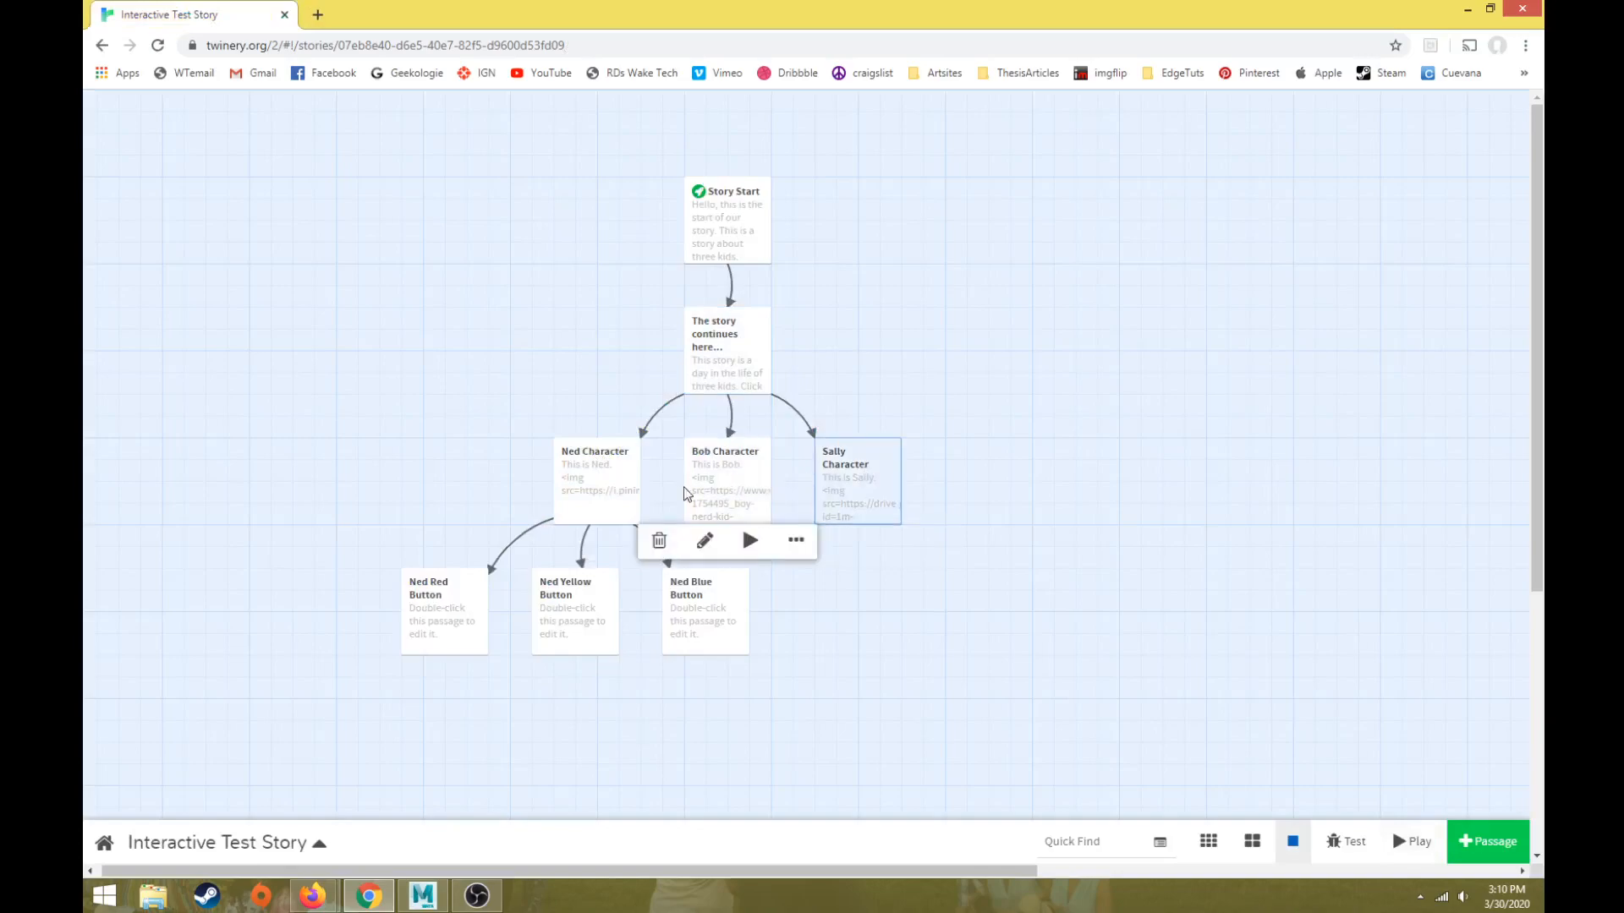
click(615, 487)
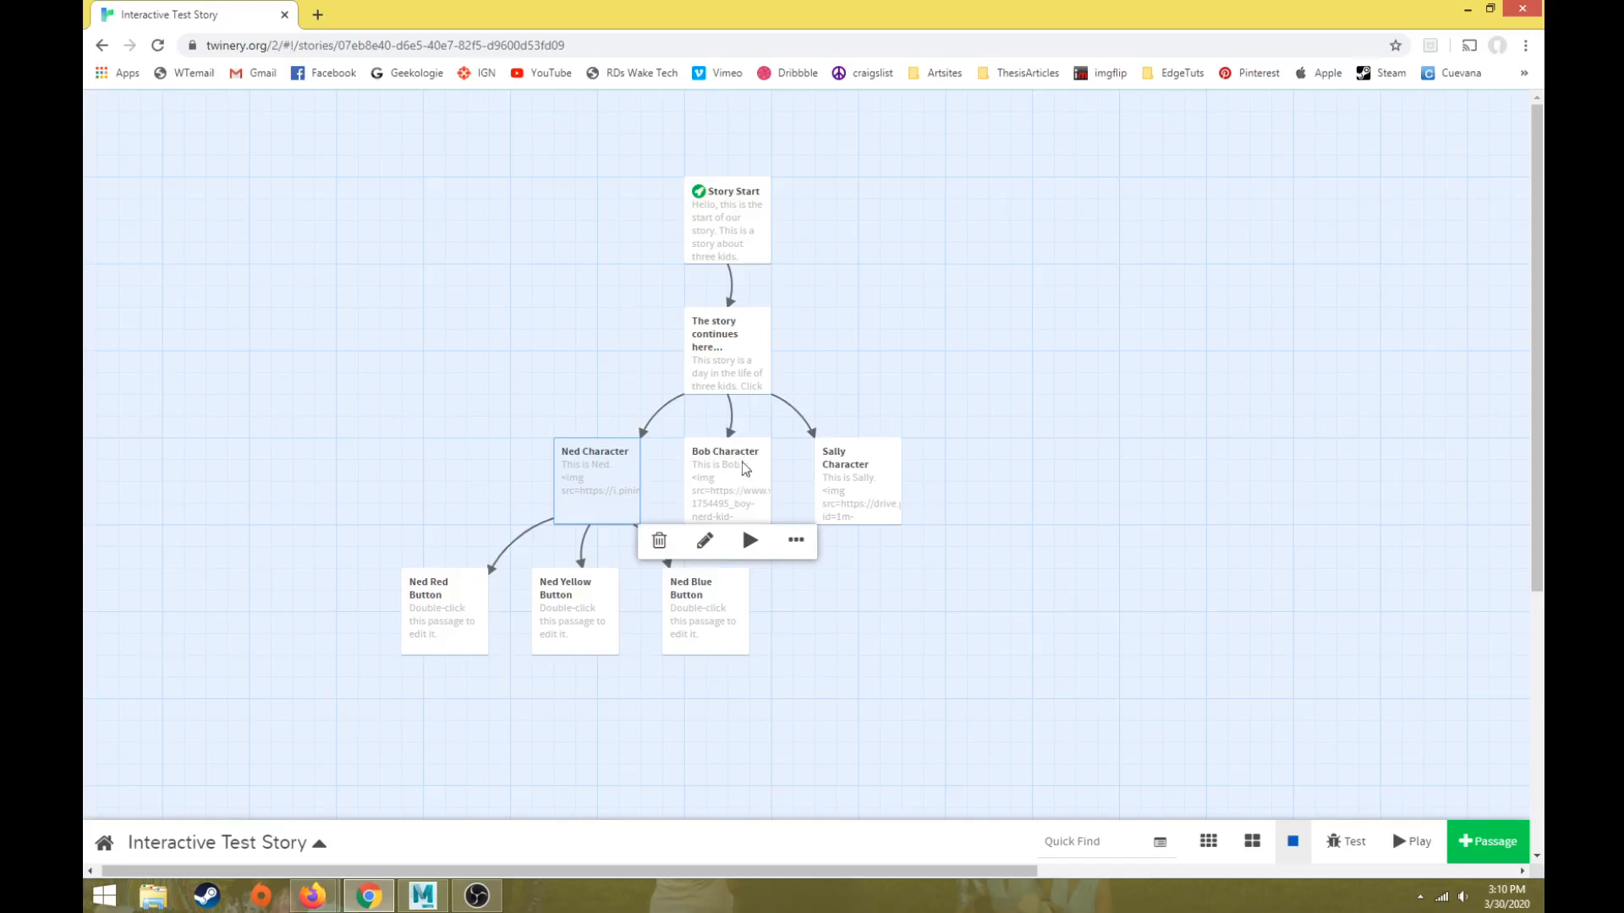
Add the tag "Base" to the Story Start passage
click(724, 240)
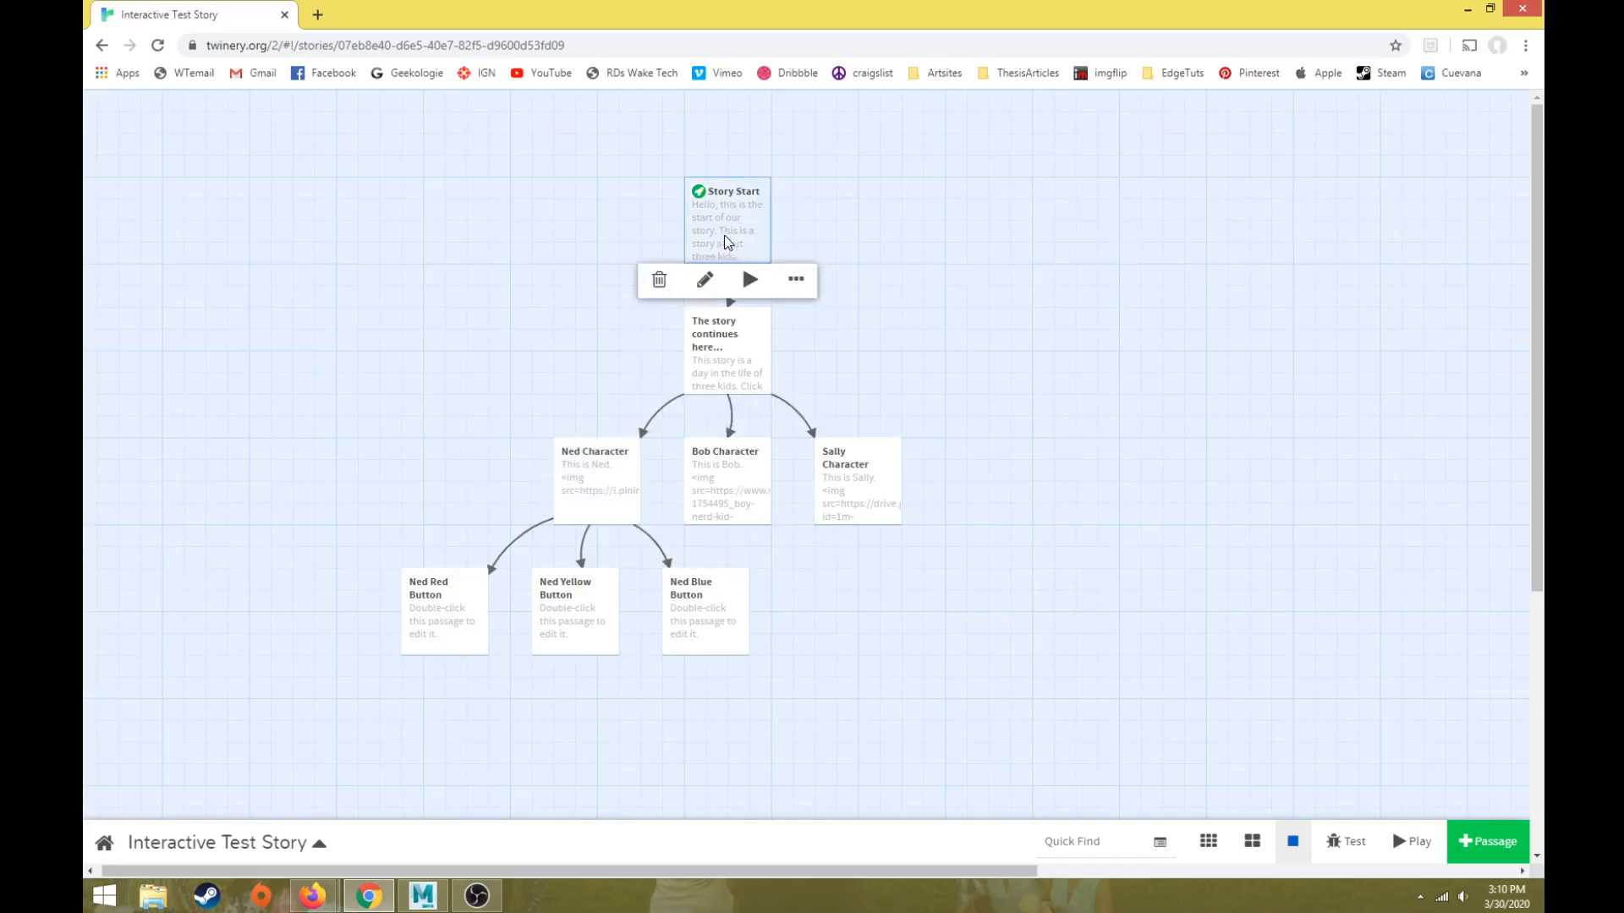
double_click(734, 241)
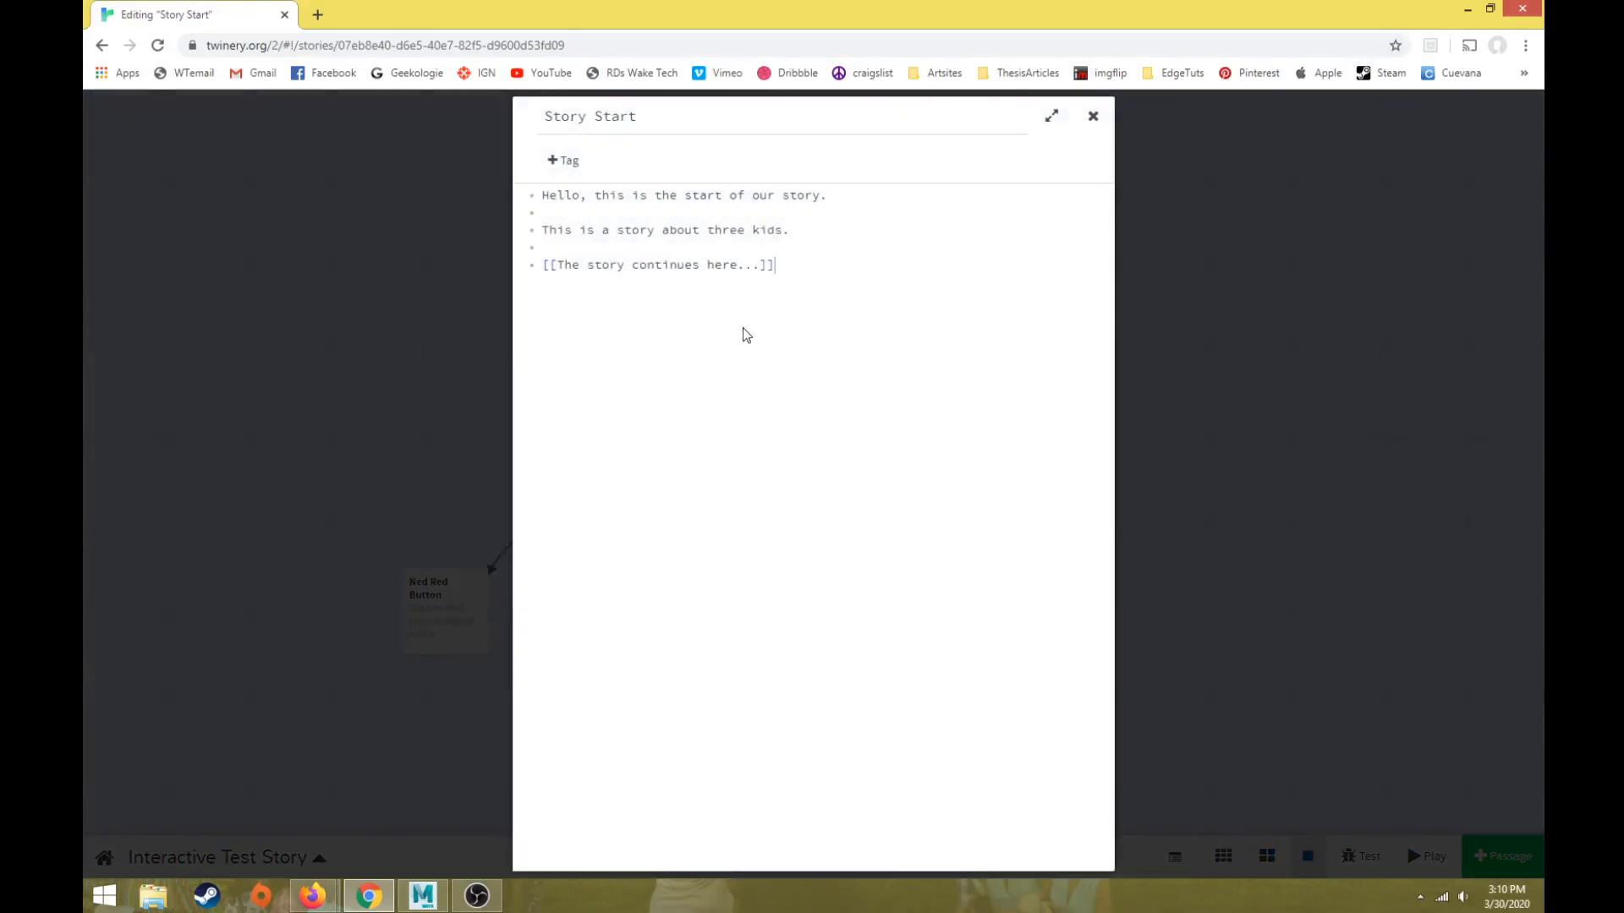
click(567, 163)
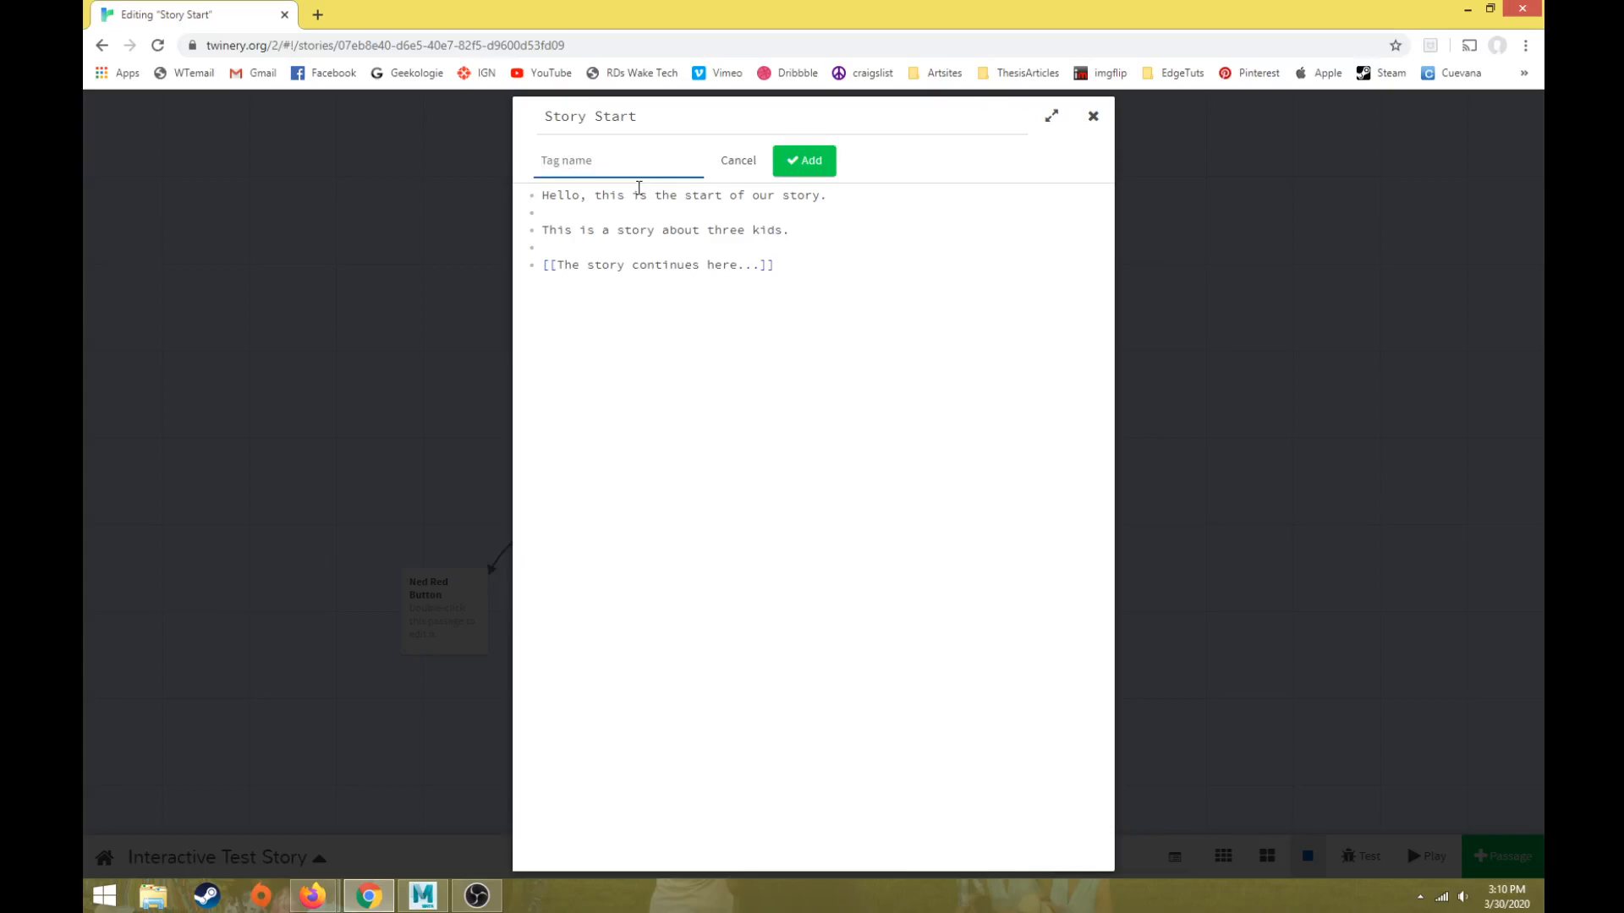
text(Base)
click(814, 163)
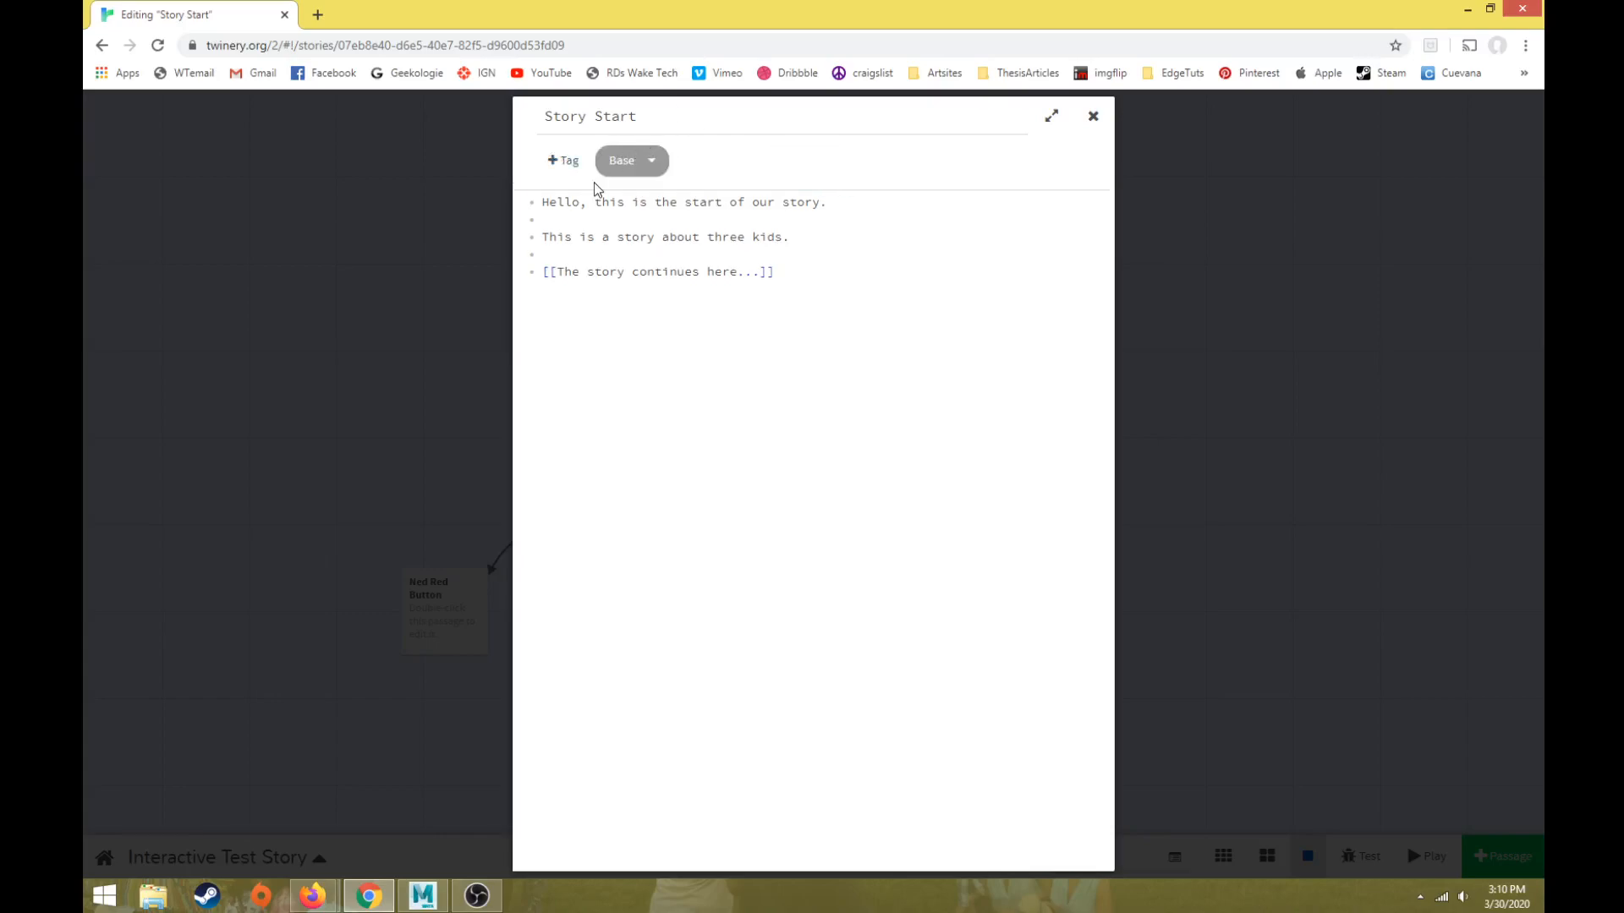
click(368, 331)
Add the tag "Base" to the passage "The story continues here..."
click(738, 355)
double_click(739, 355)
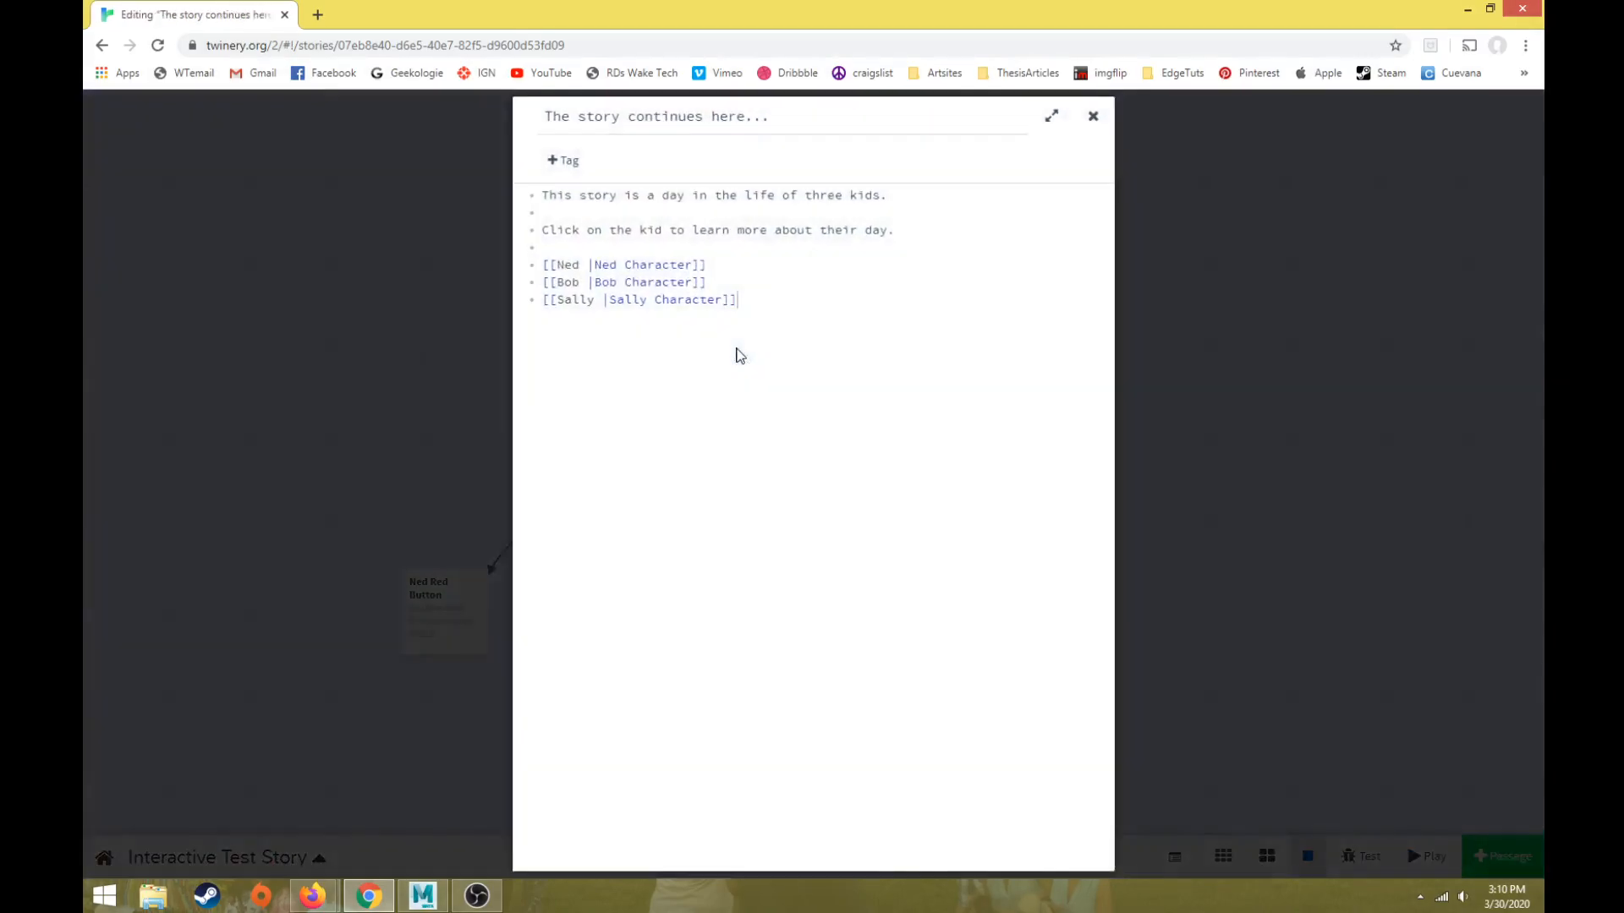
click(560, 162)
text(Base)
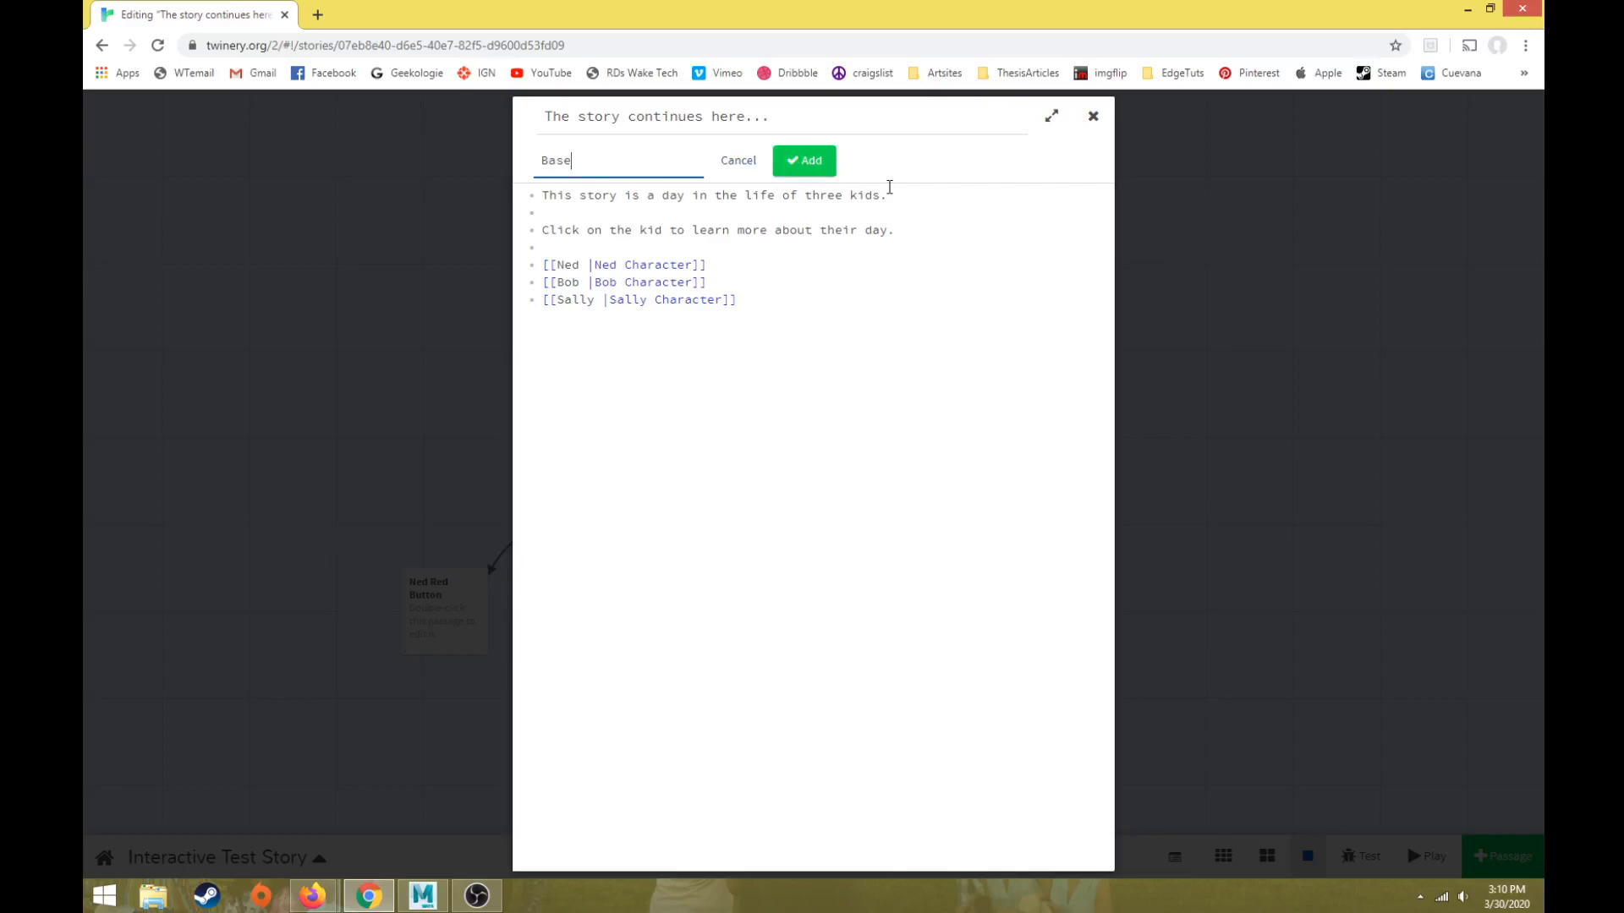
click(804, 174)
click(358, 299)
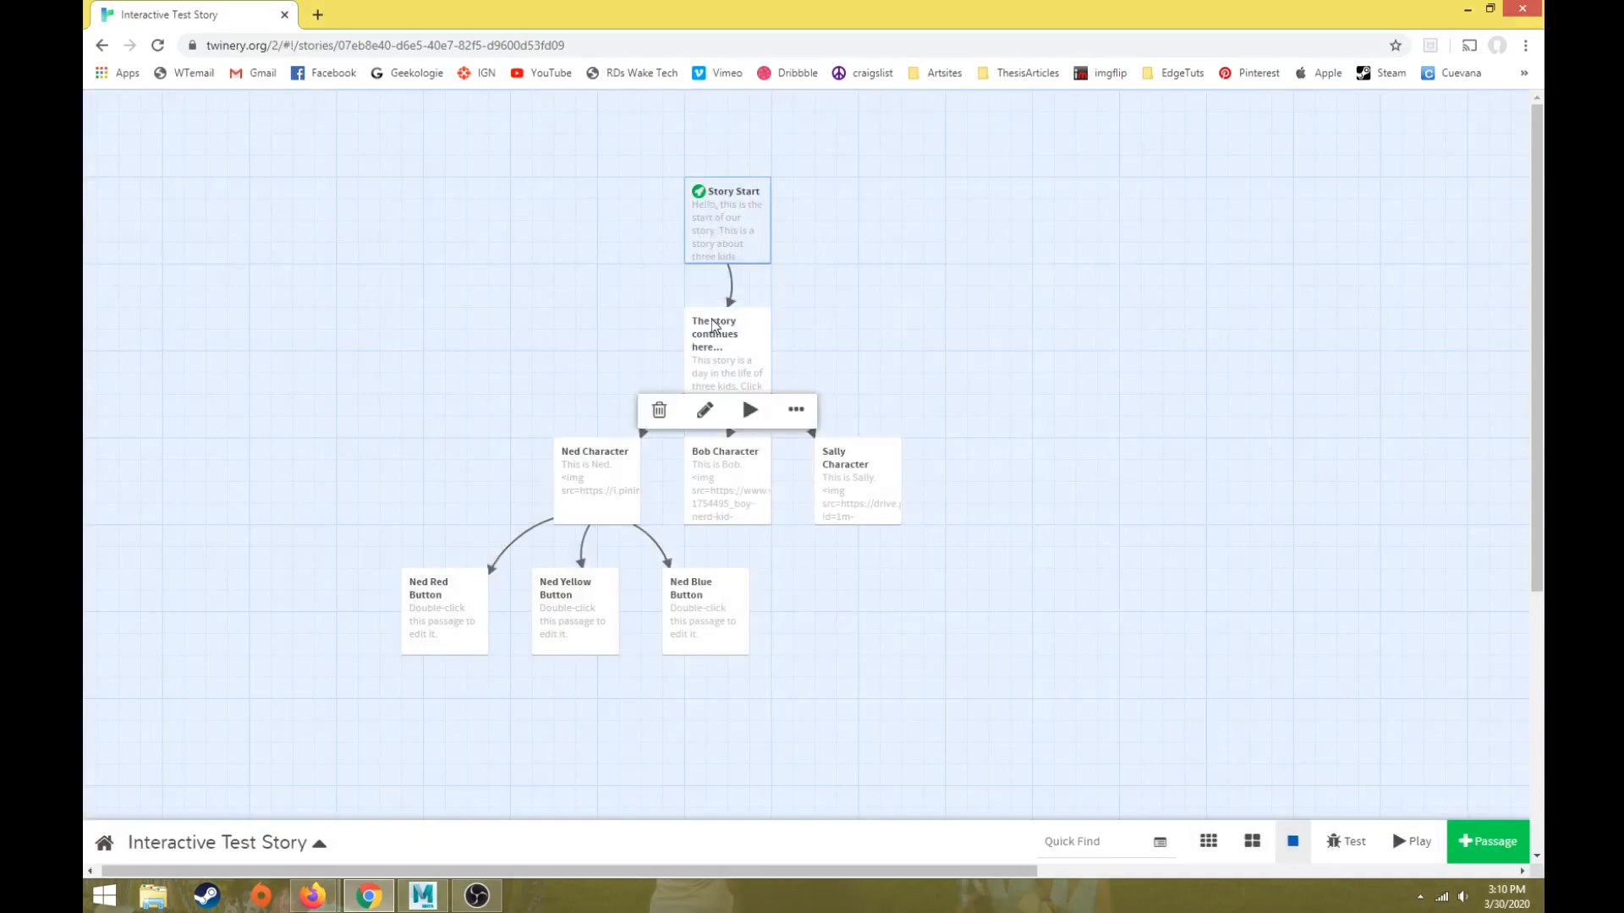
Add the tag "Ned" to the Ned Character passage
mouse_move(743, 262)
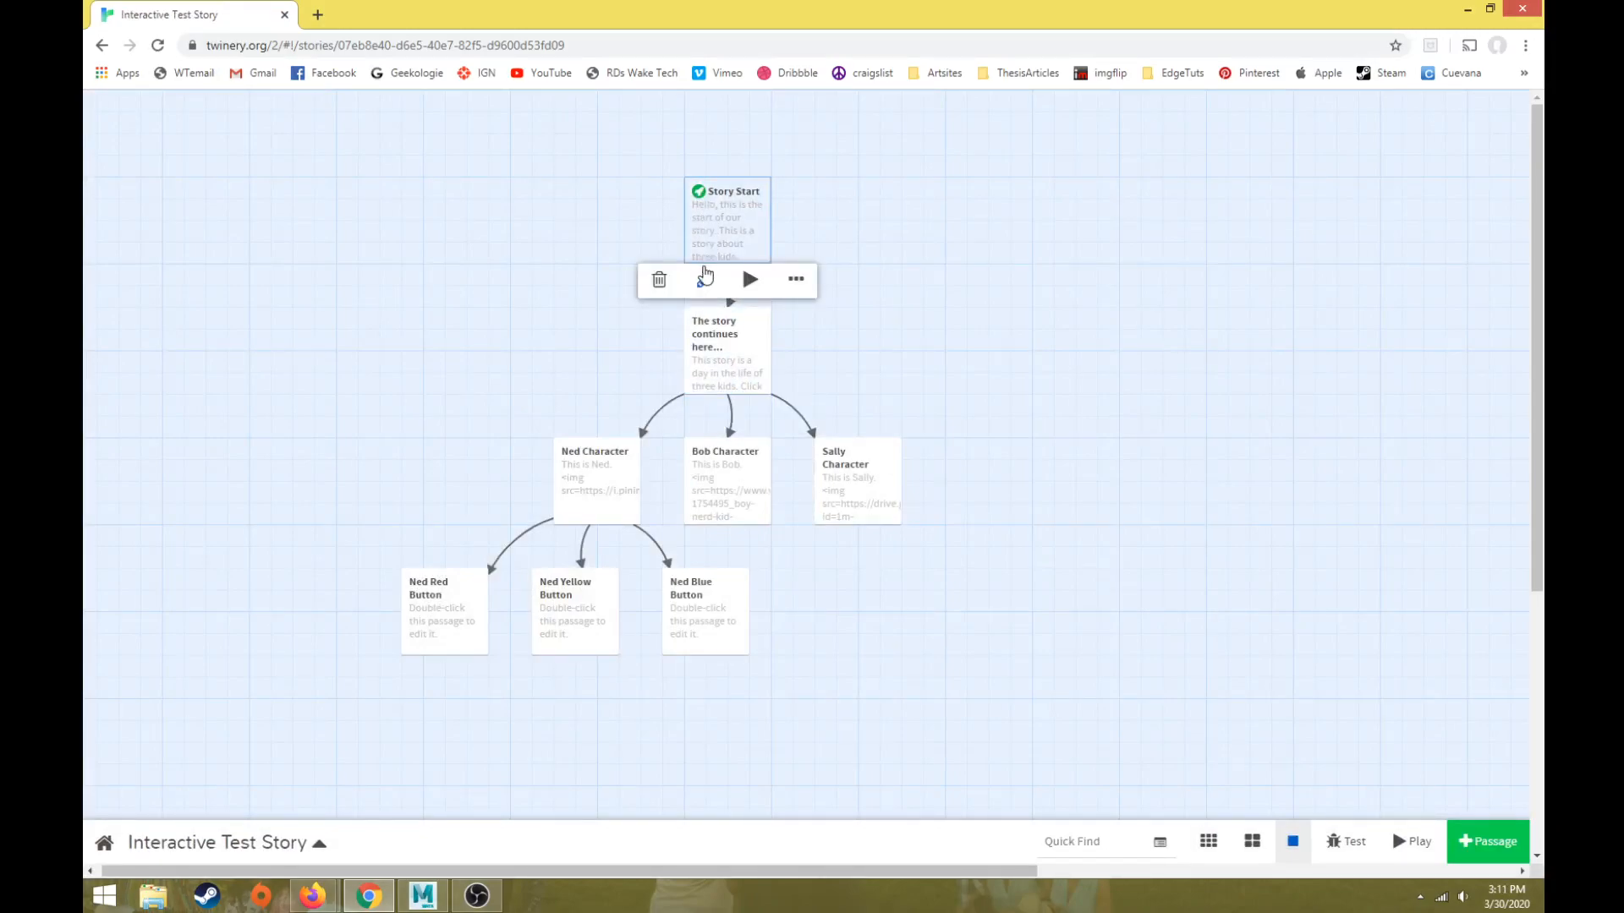
mouse_move(736, 359)
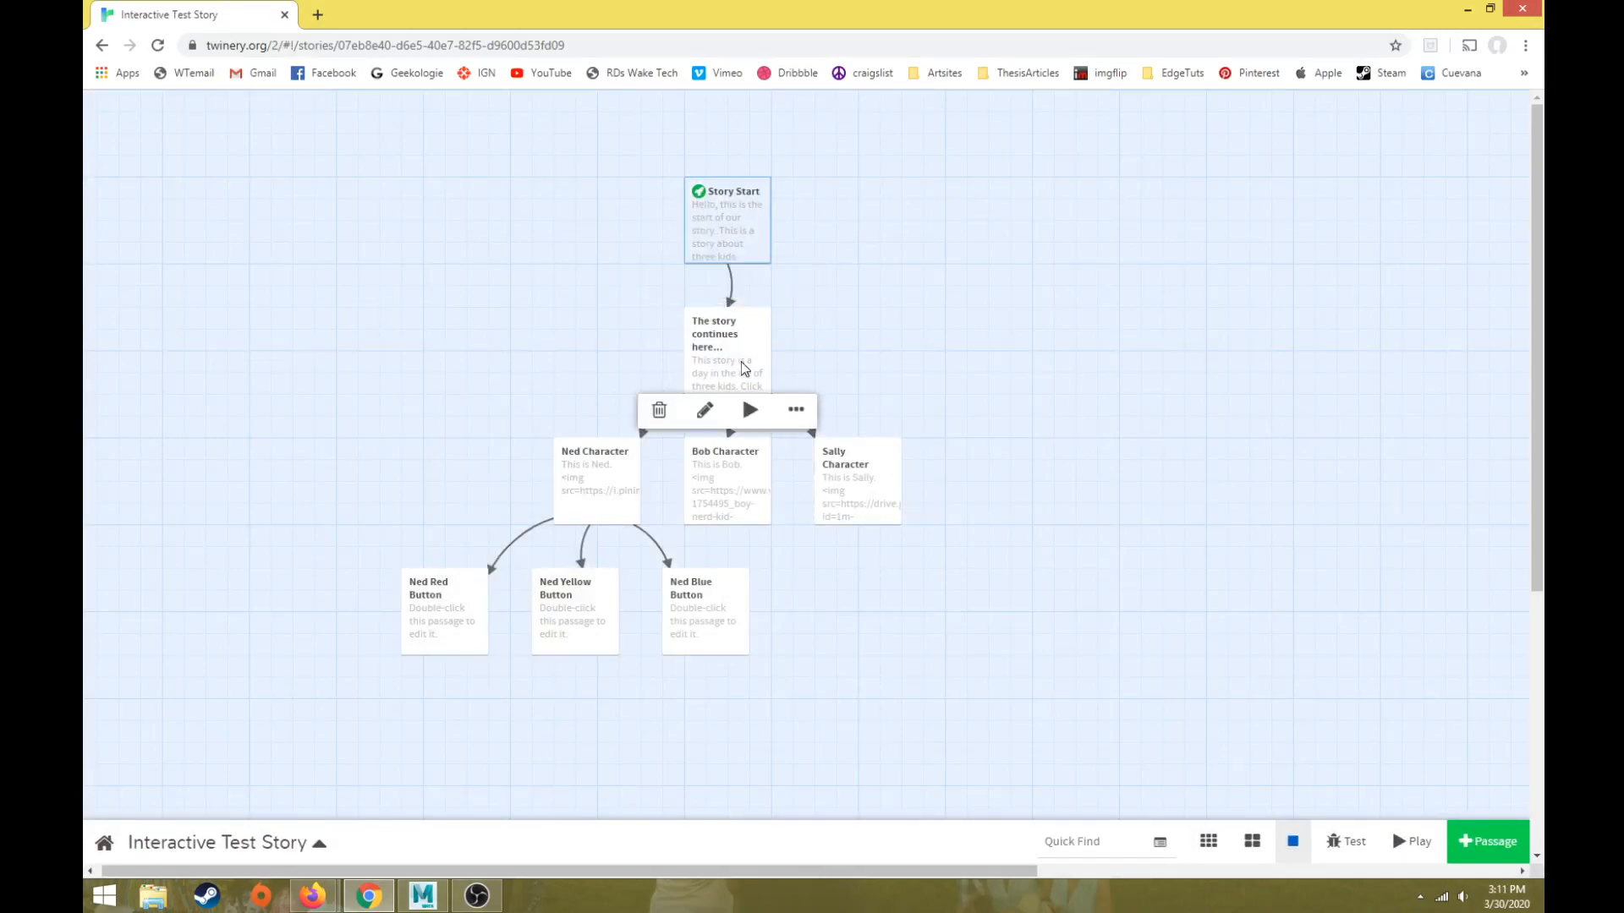
click(592, 485)
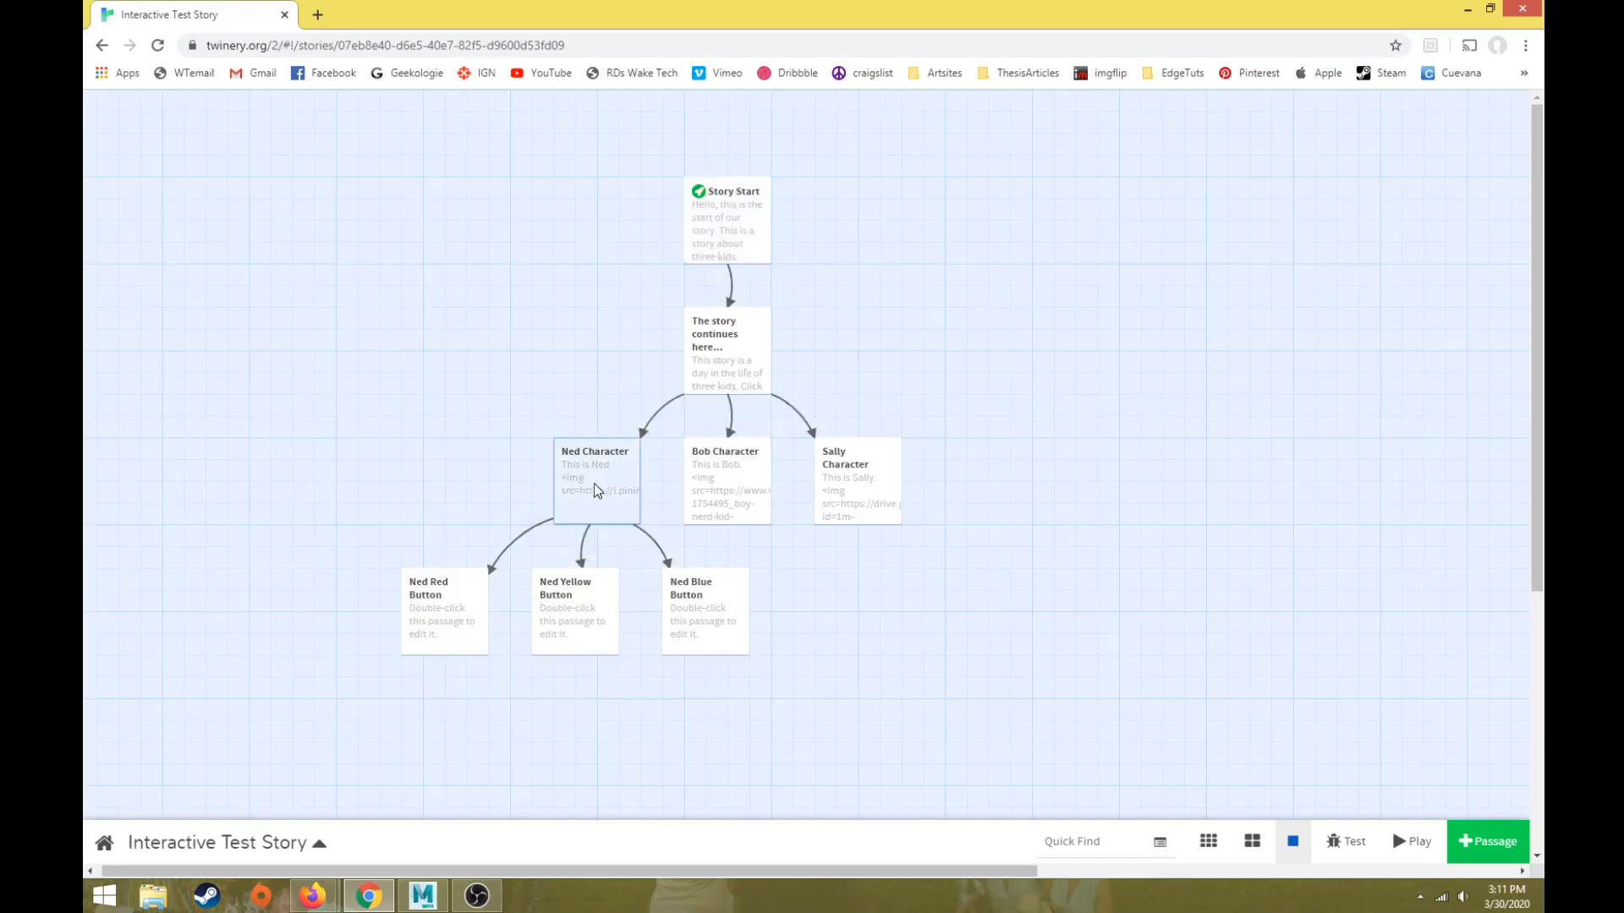
double_click(605, 483)
click(566, 160)
text(Ned)
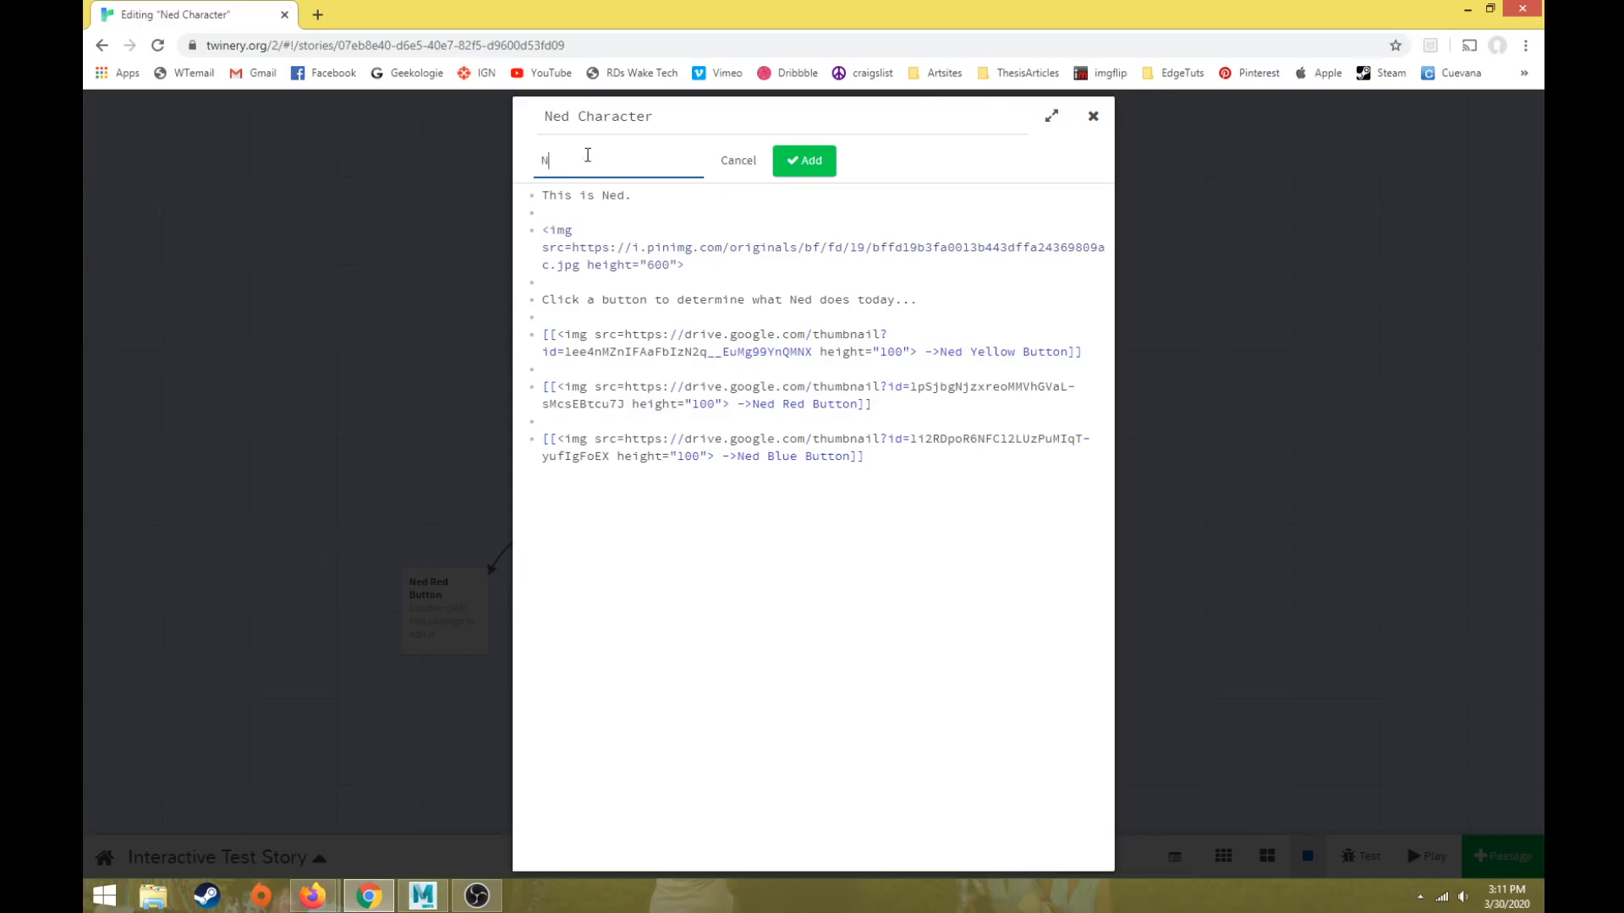
click(805, 161)
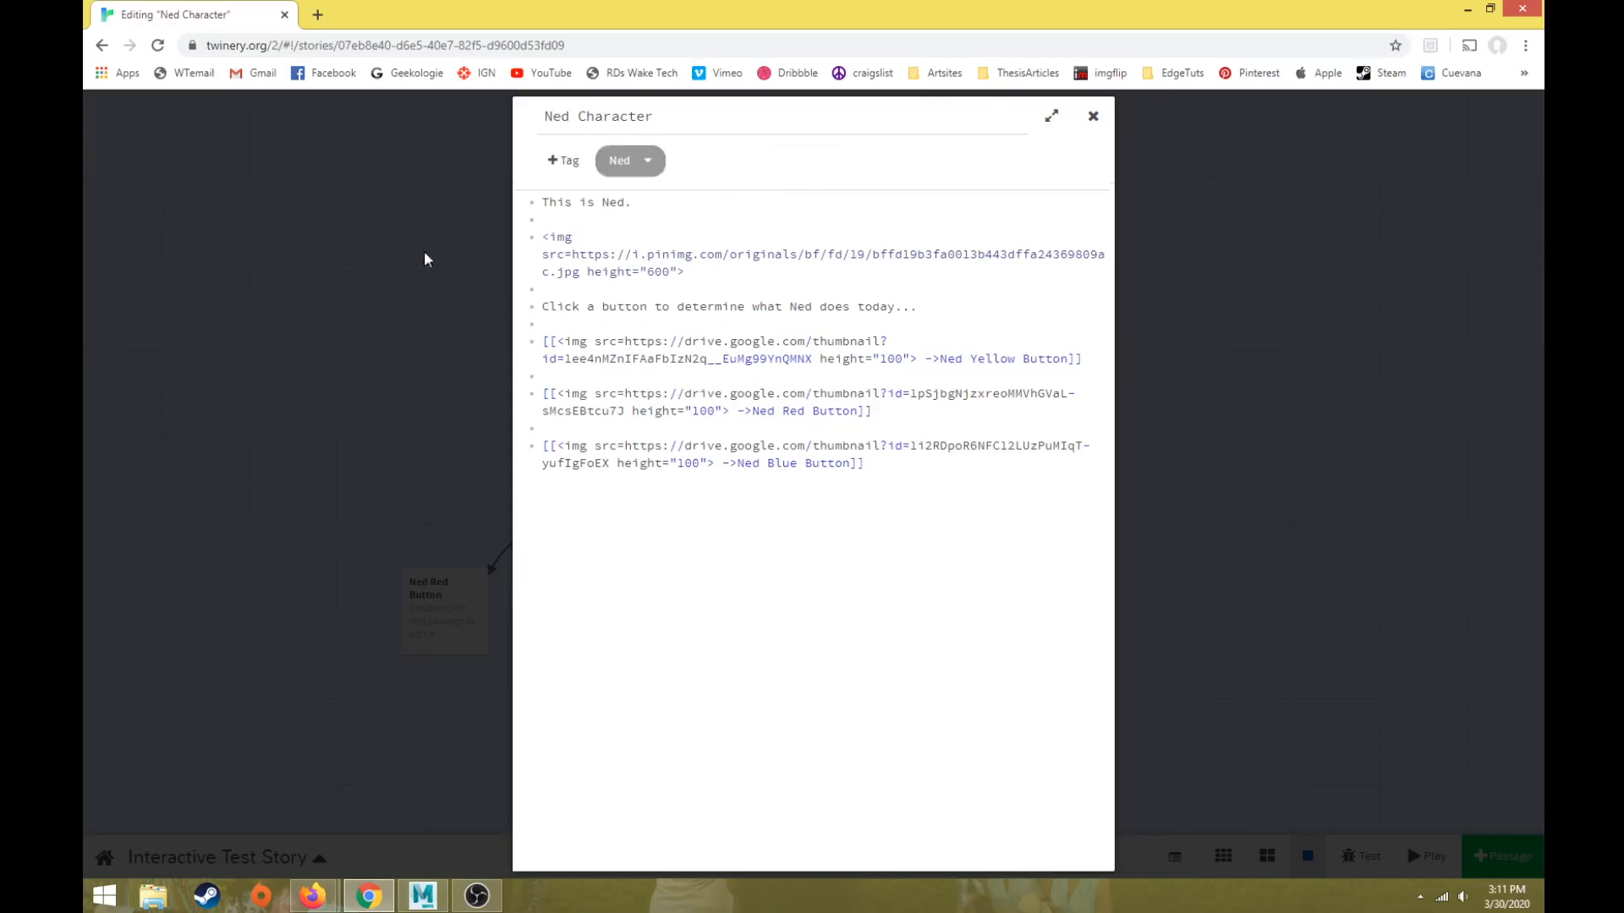
click(443, 242)
Try to tag the Bob Character passage as "Bob"
double_click(752, 480)
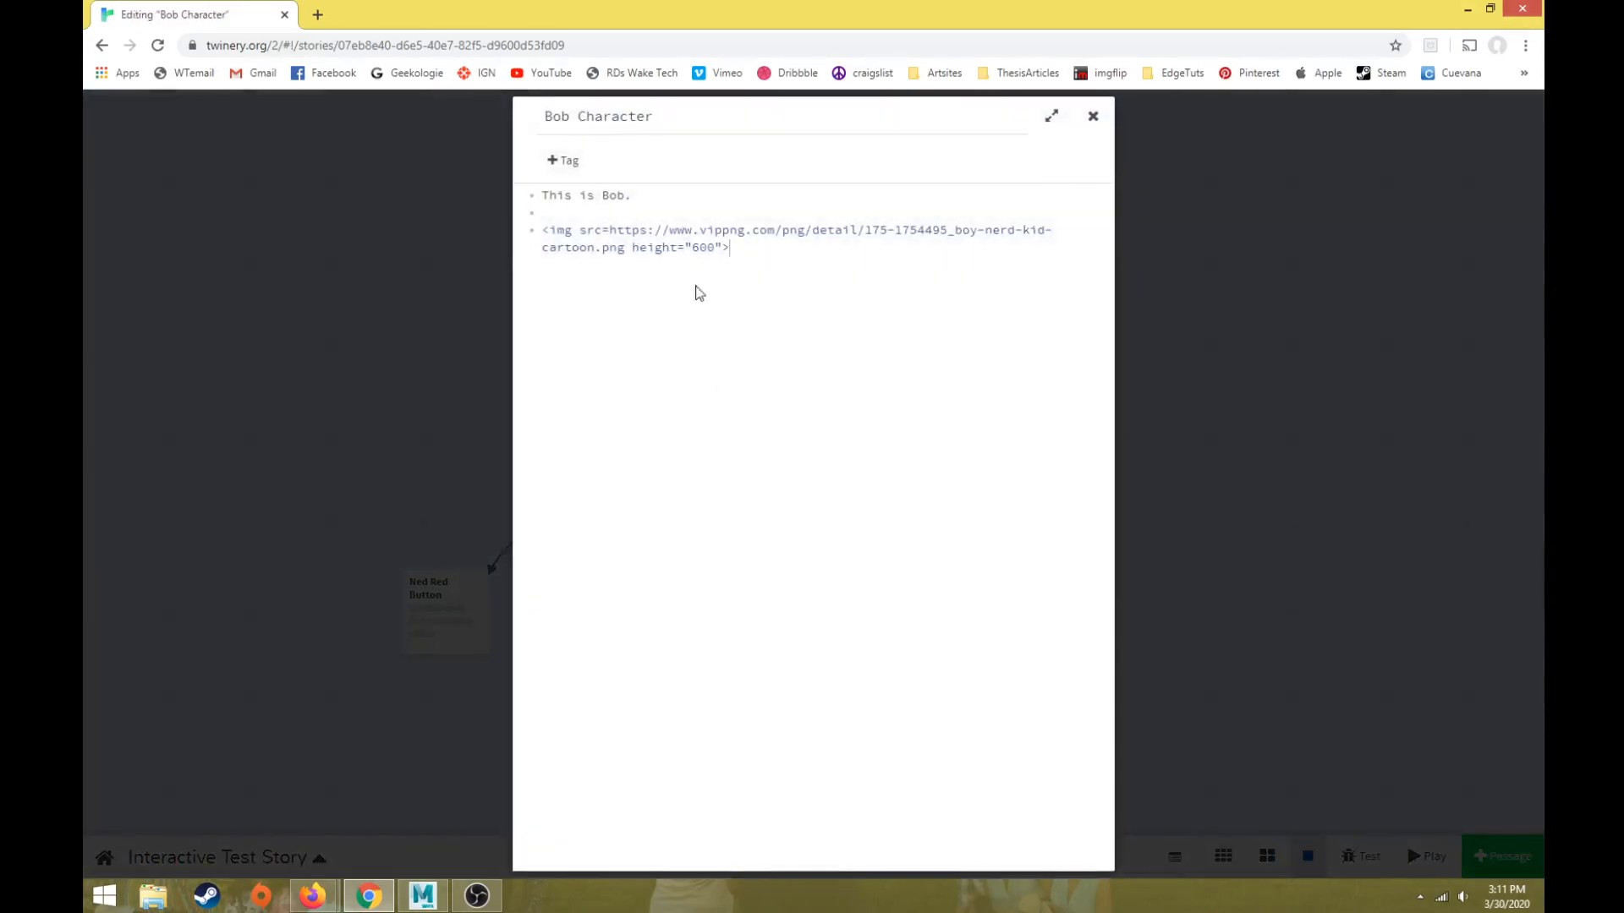
click(575, 163)
text(Bob)
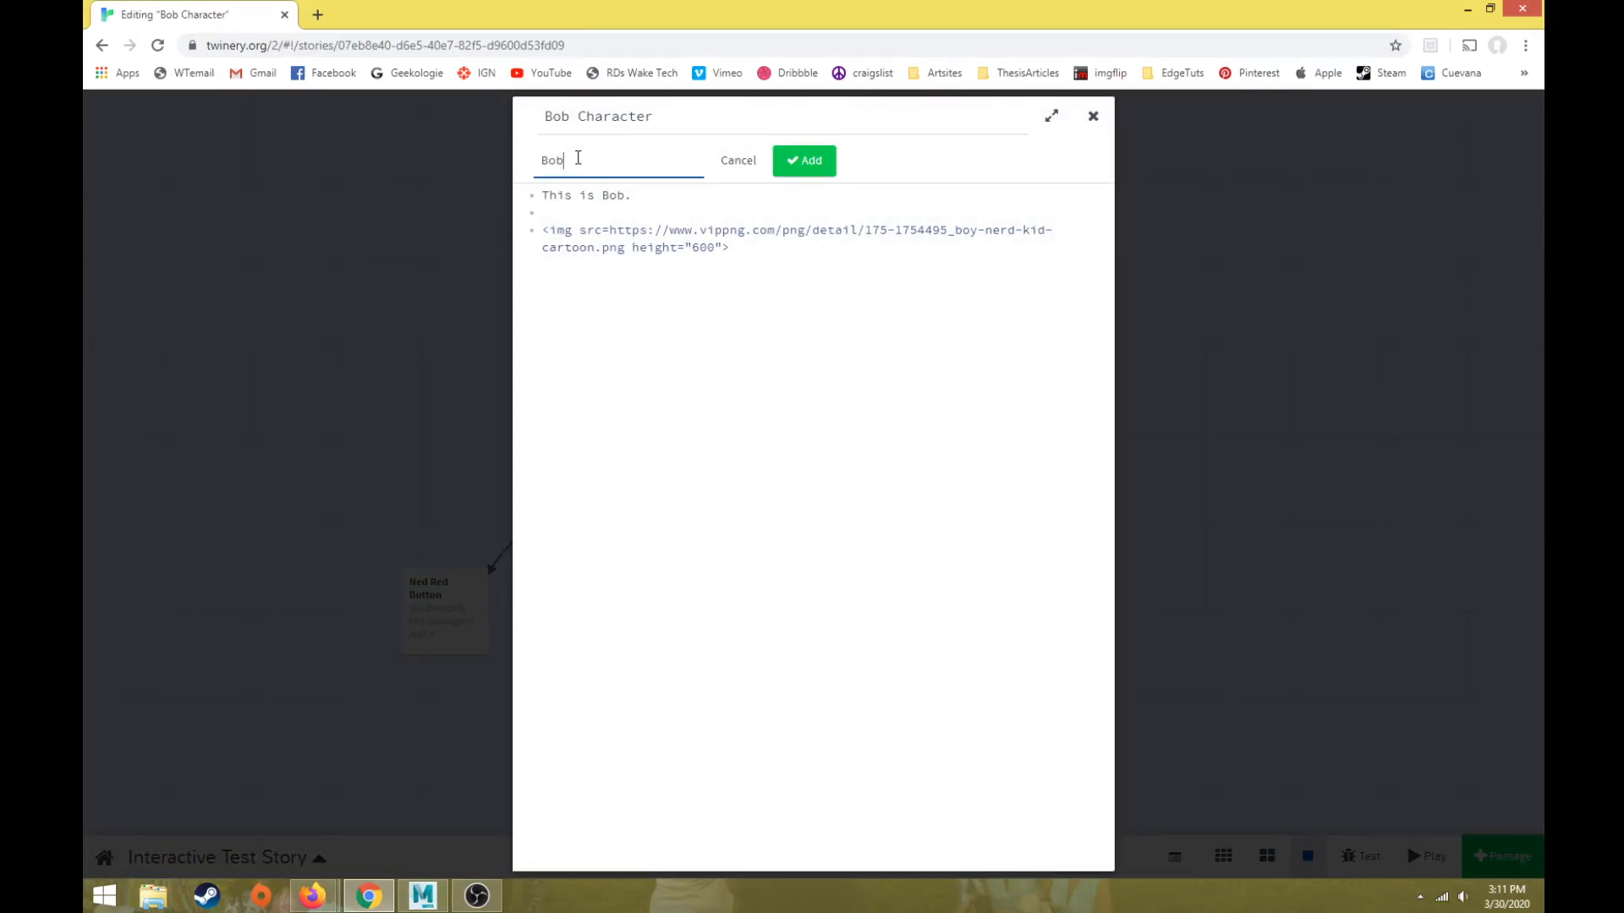
text(Tag)
key(BackSpace)
key(BackSpace)
key(BackSpace)
click(399, 293)
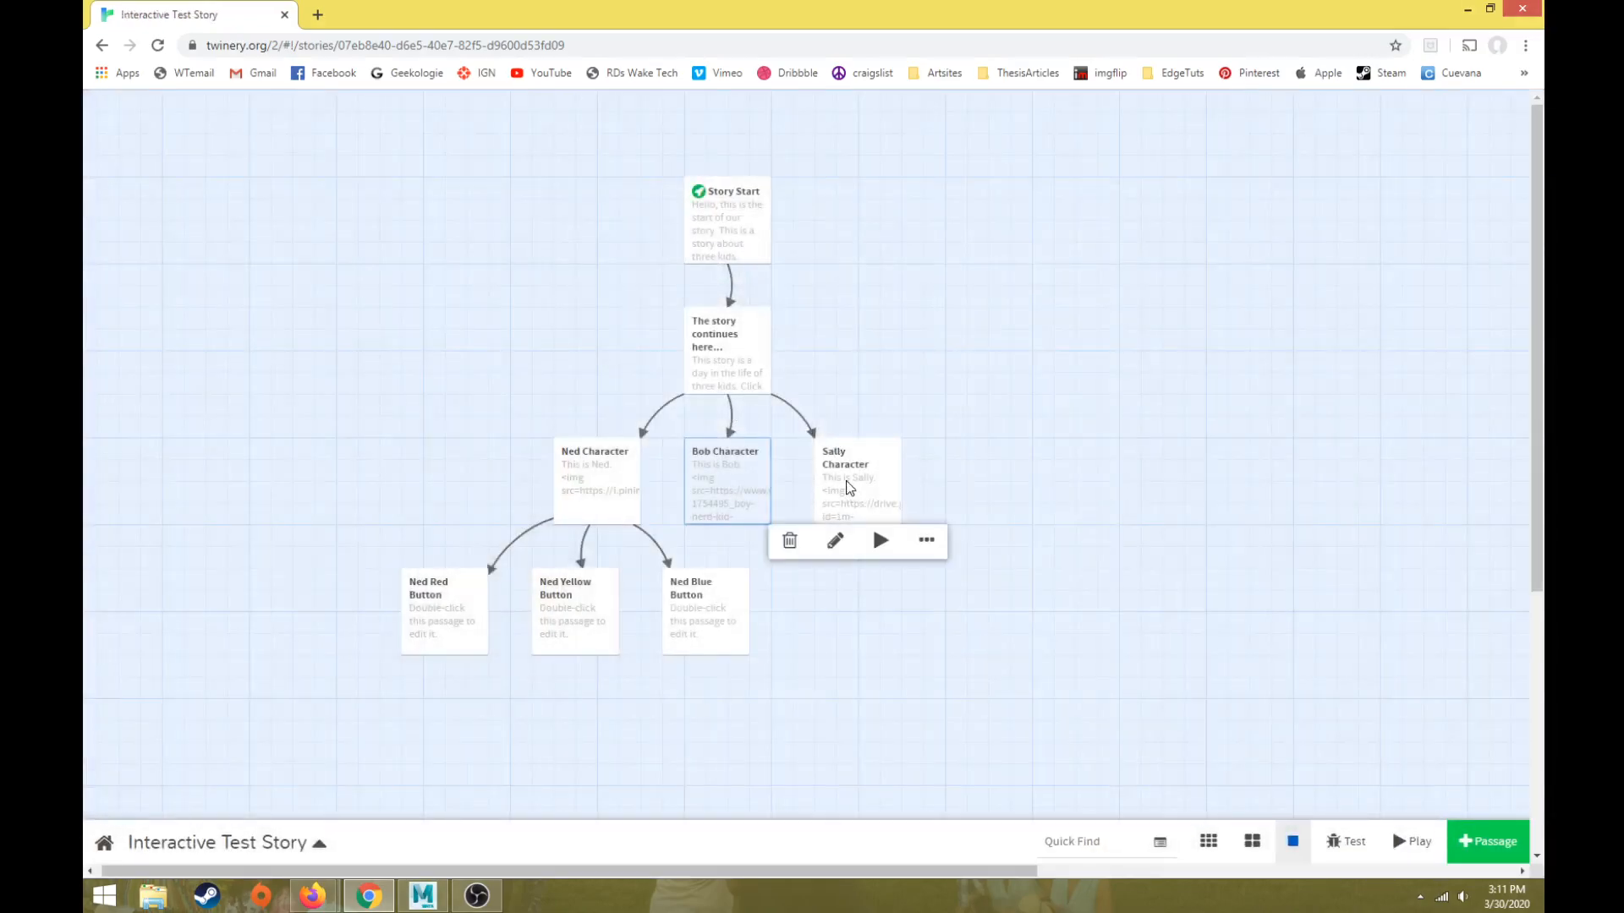
Add the tag "Sally" to the Sally Character passage
double_click(849, 486)
click(563, 162)
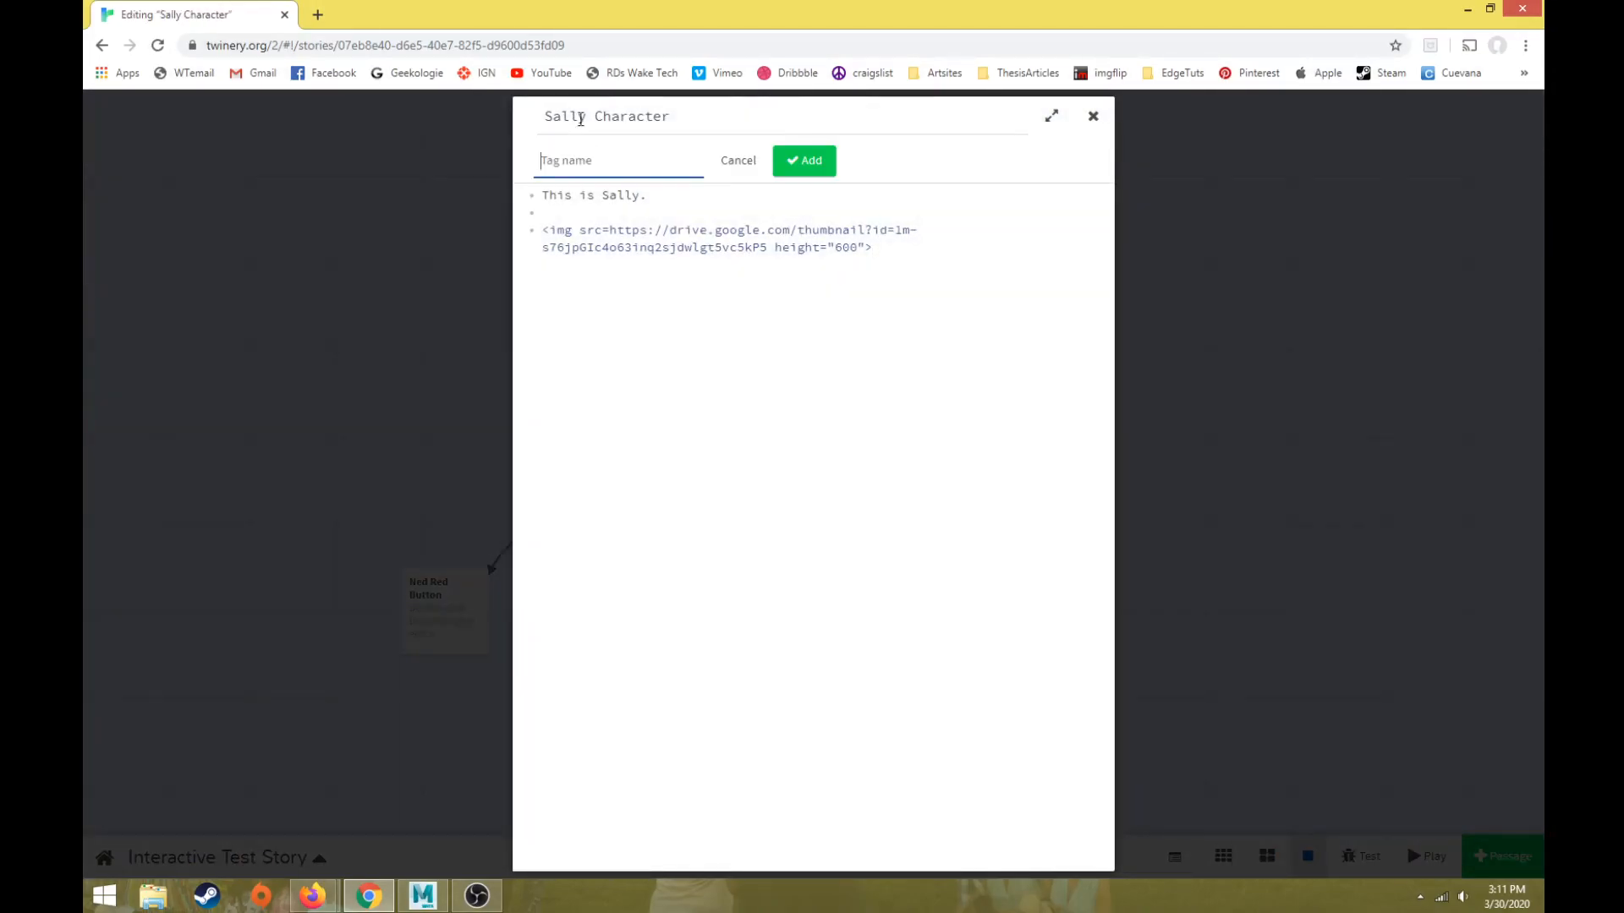
text(Sally)
key(Return)
click(301, 361)
Add the tag "Bob" to the Bob Character passage
double_click(724, 466)
click(562, 161)
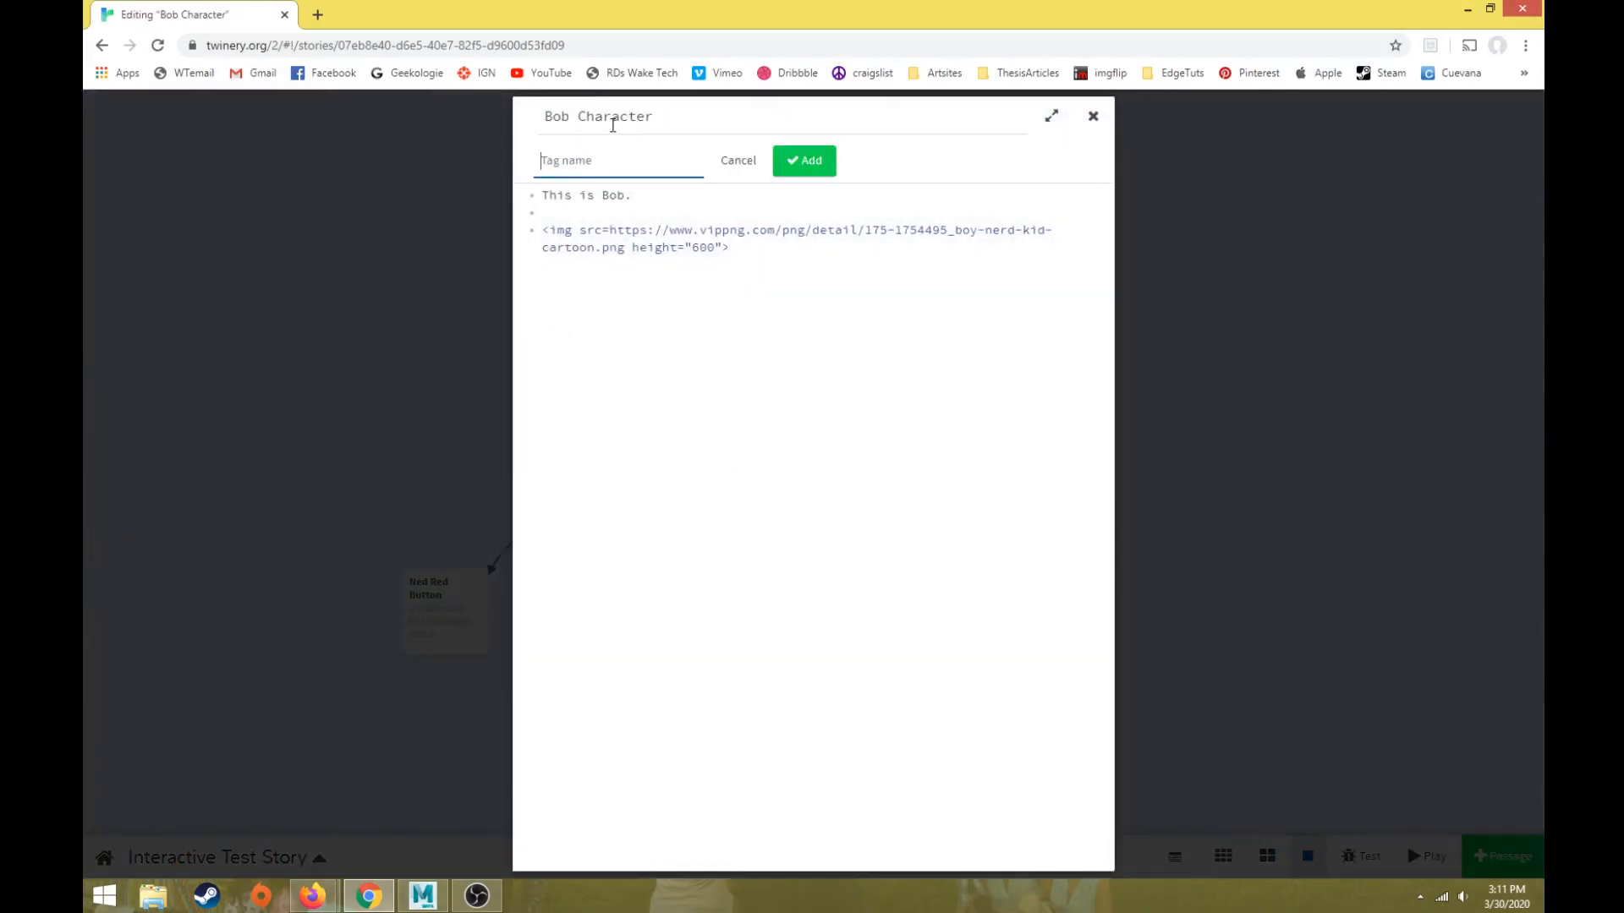
text(Bob)
click(799, 162)
click(406, 385)
Check the tags on the Sally Character and Ned Character passages
double_click(837, 464)
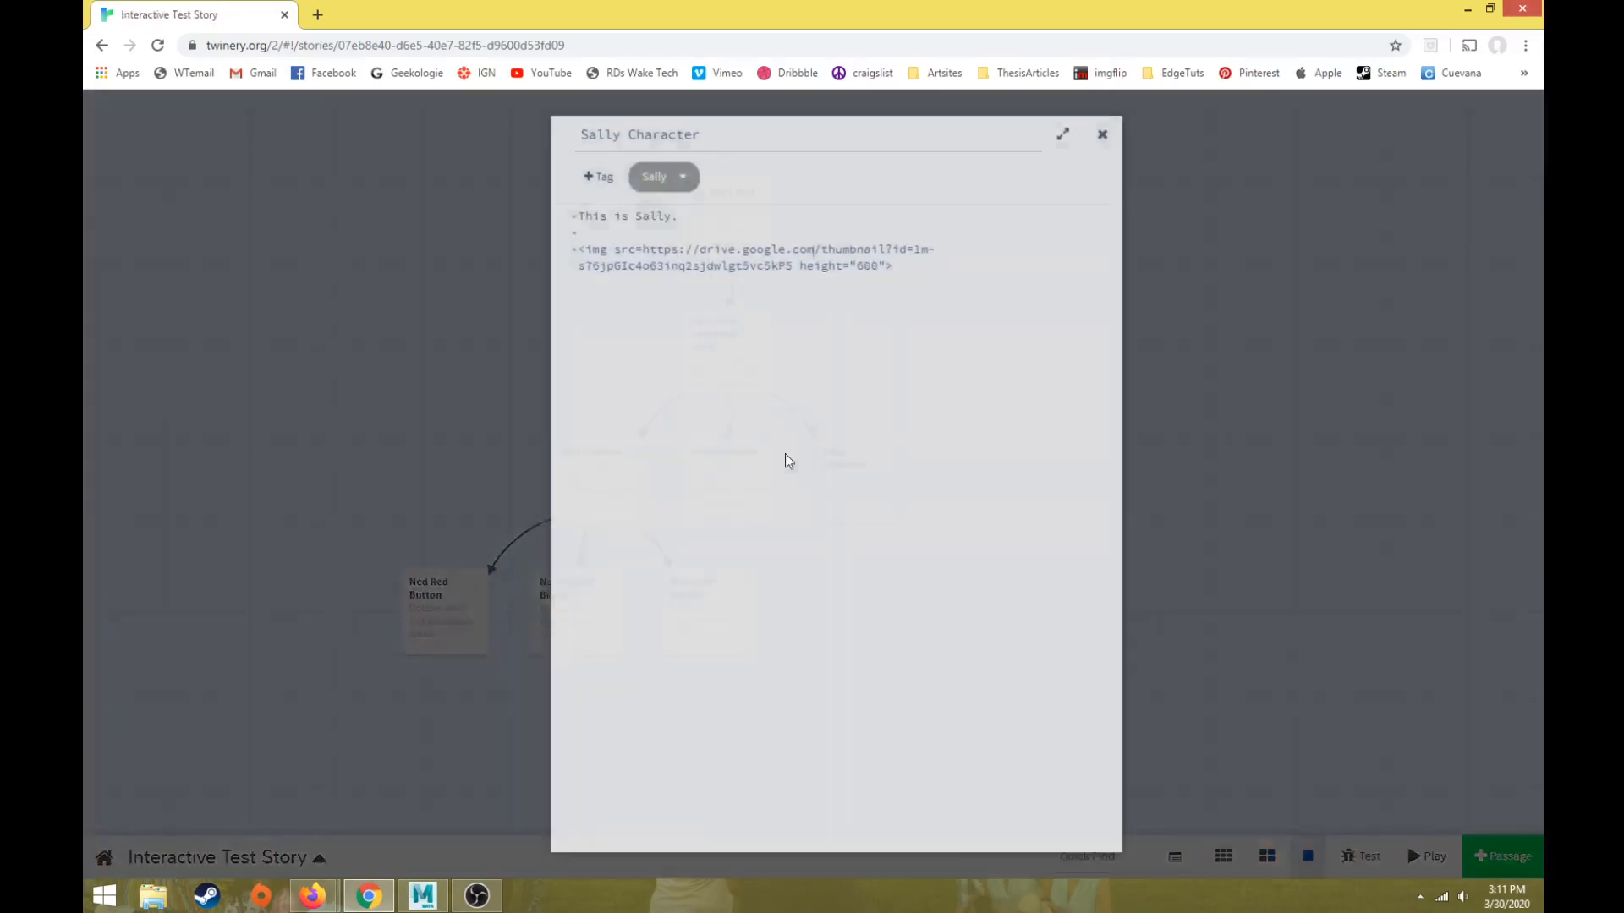
click(388, 338)
click(580, 486)
double_click(580, 485)
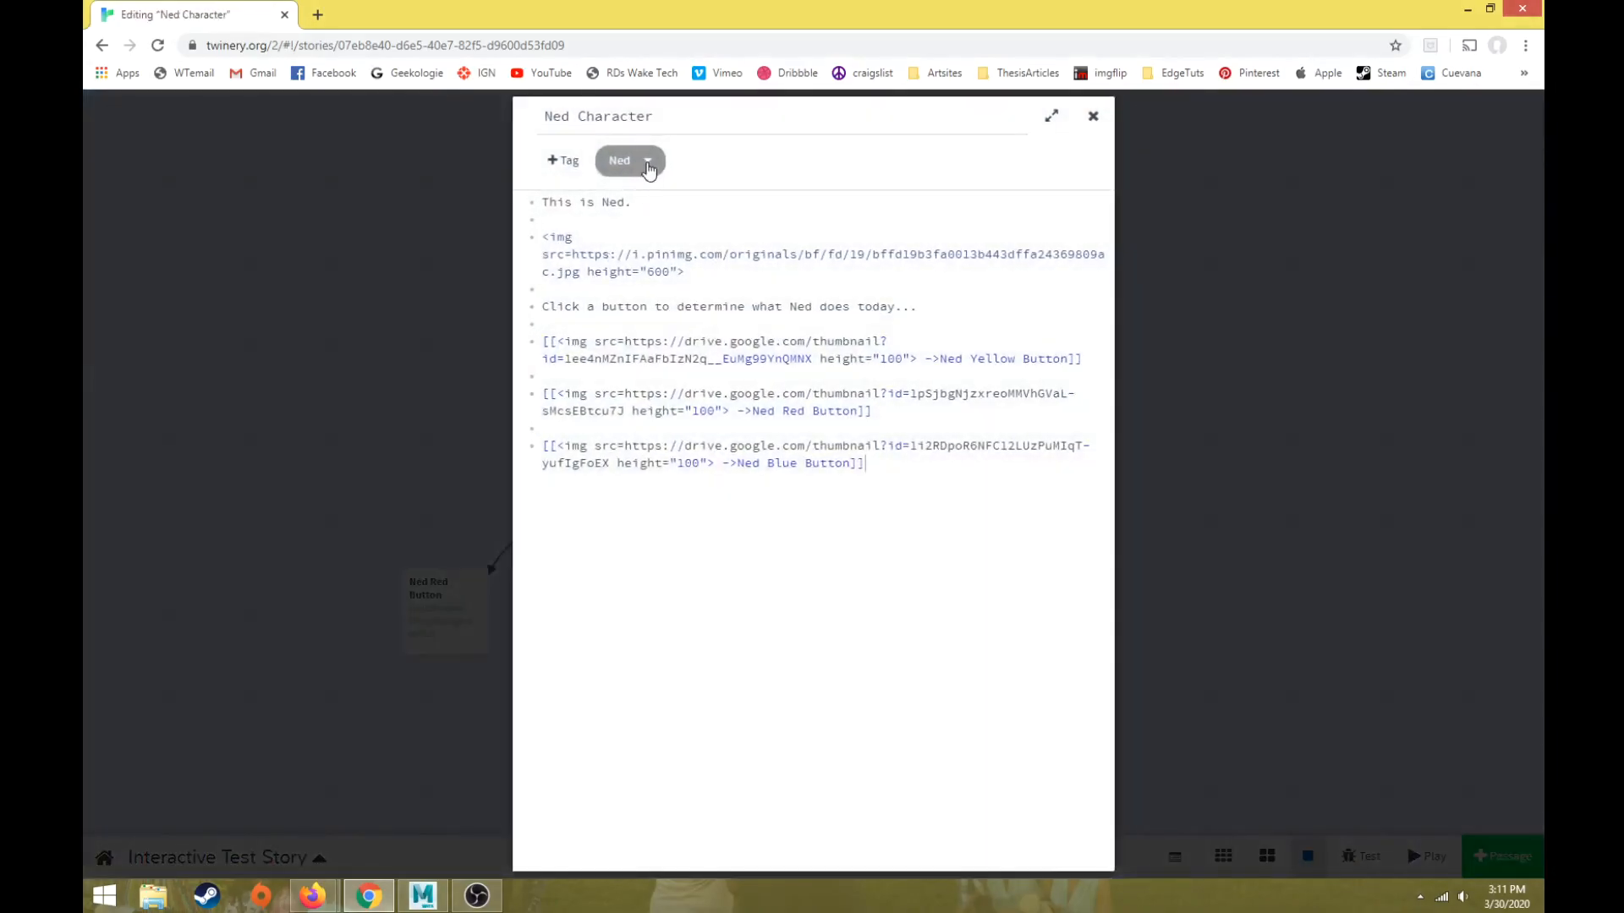
click(373, 601)
Add the tag "Ned" to the Ned Red Button passage
click(452, 615)
double_click(454, 611)
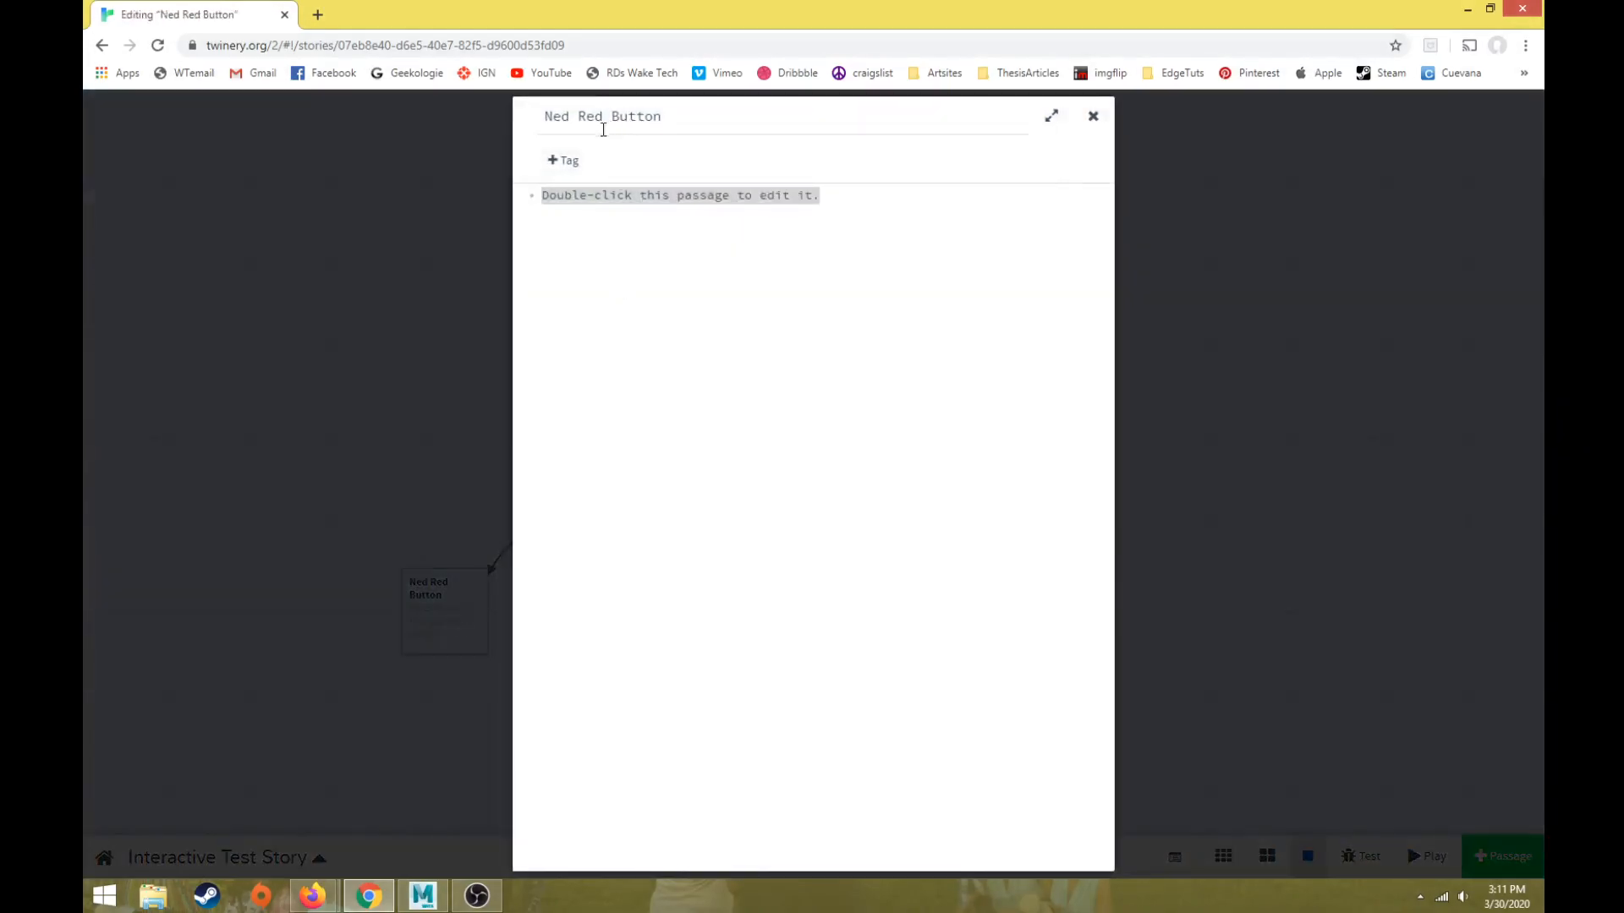
click(567, 161)
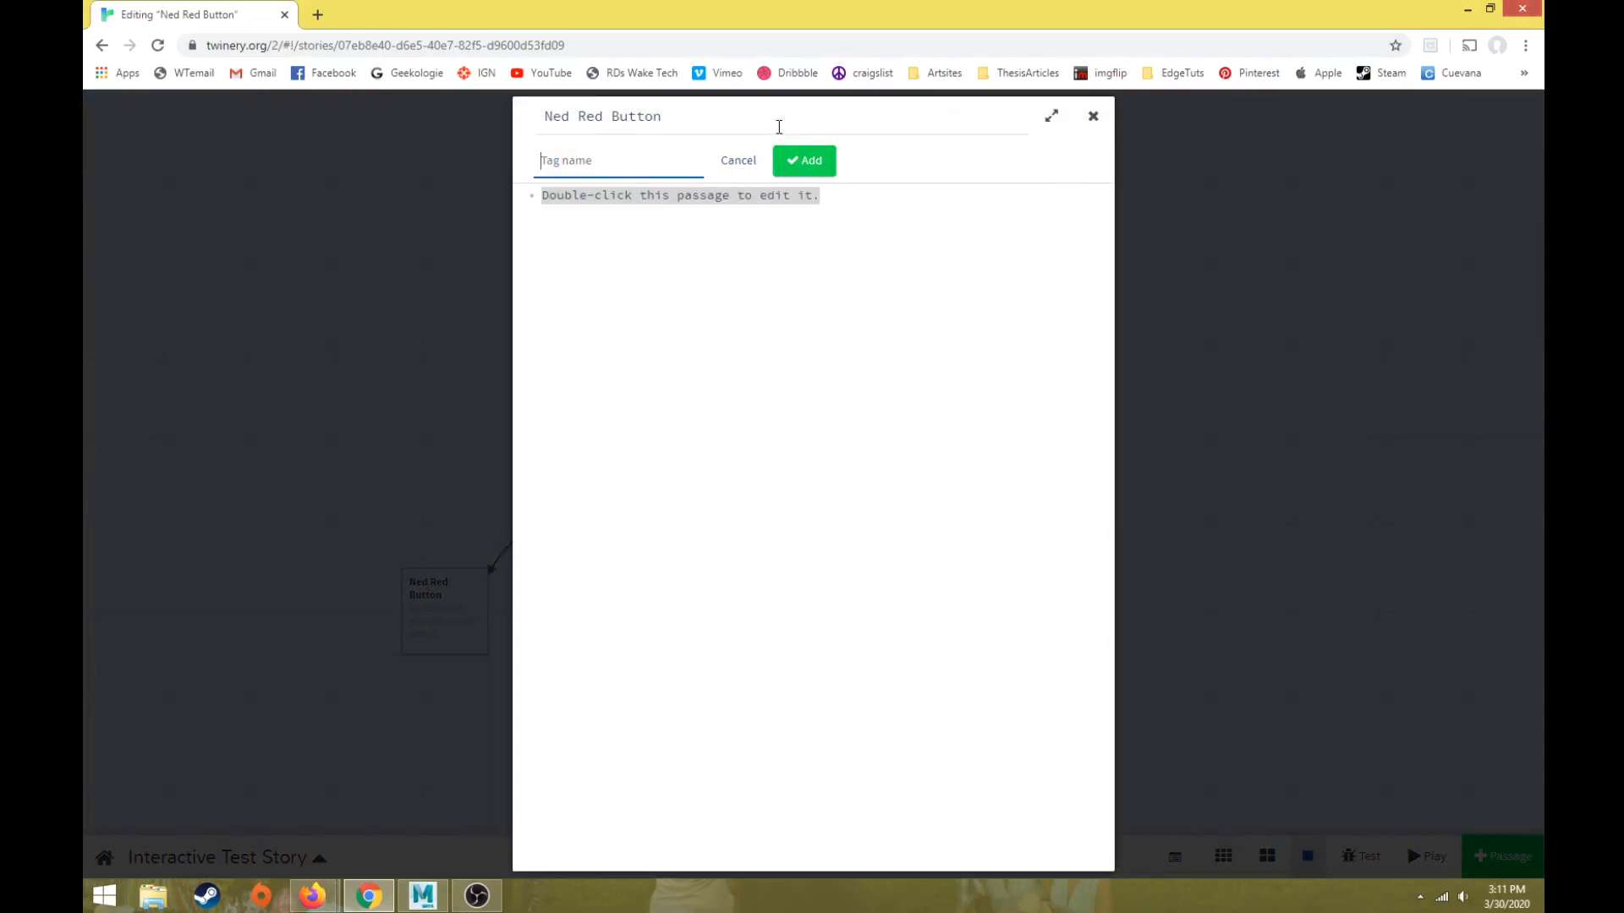
text(Ned)
click(804, 161)
click(337, 518)
Add the tag "Ned" to the Ned Yellow Button passage
click(548, 616)
double_click(547, 617)
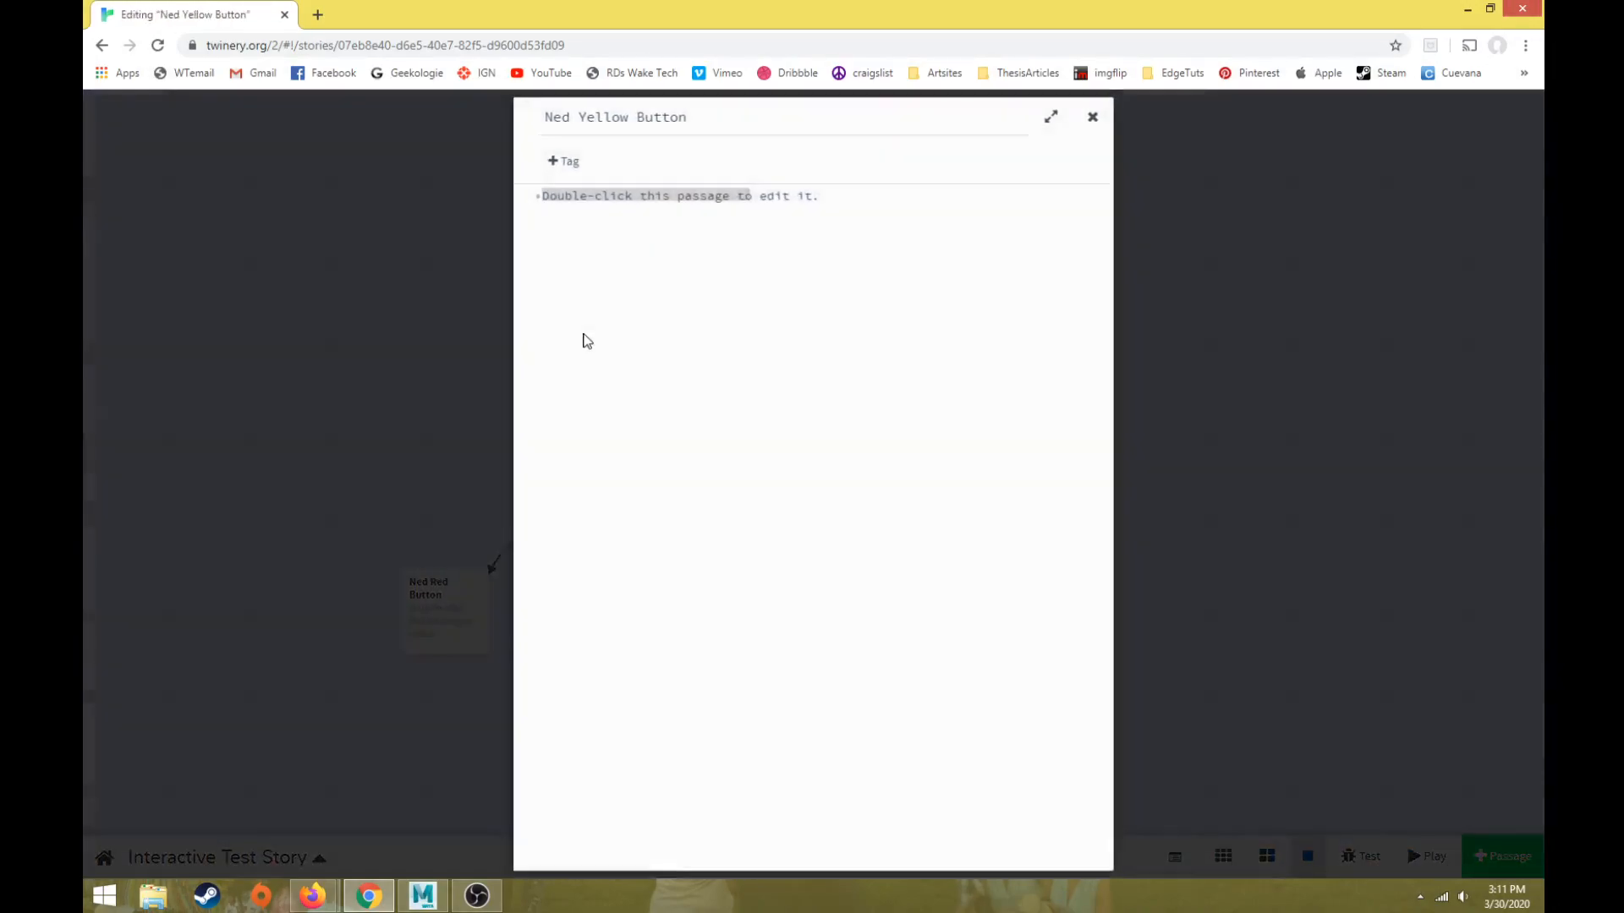
click(574, 169)
text(Ned)
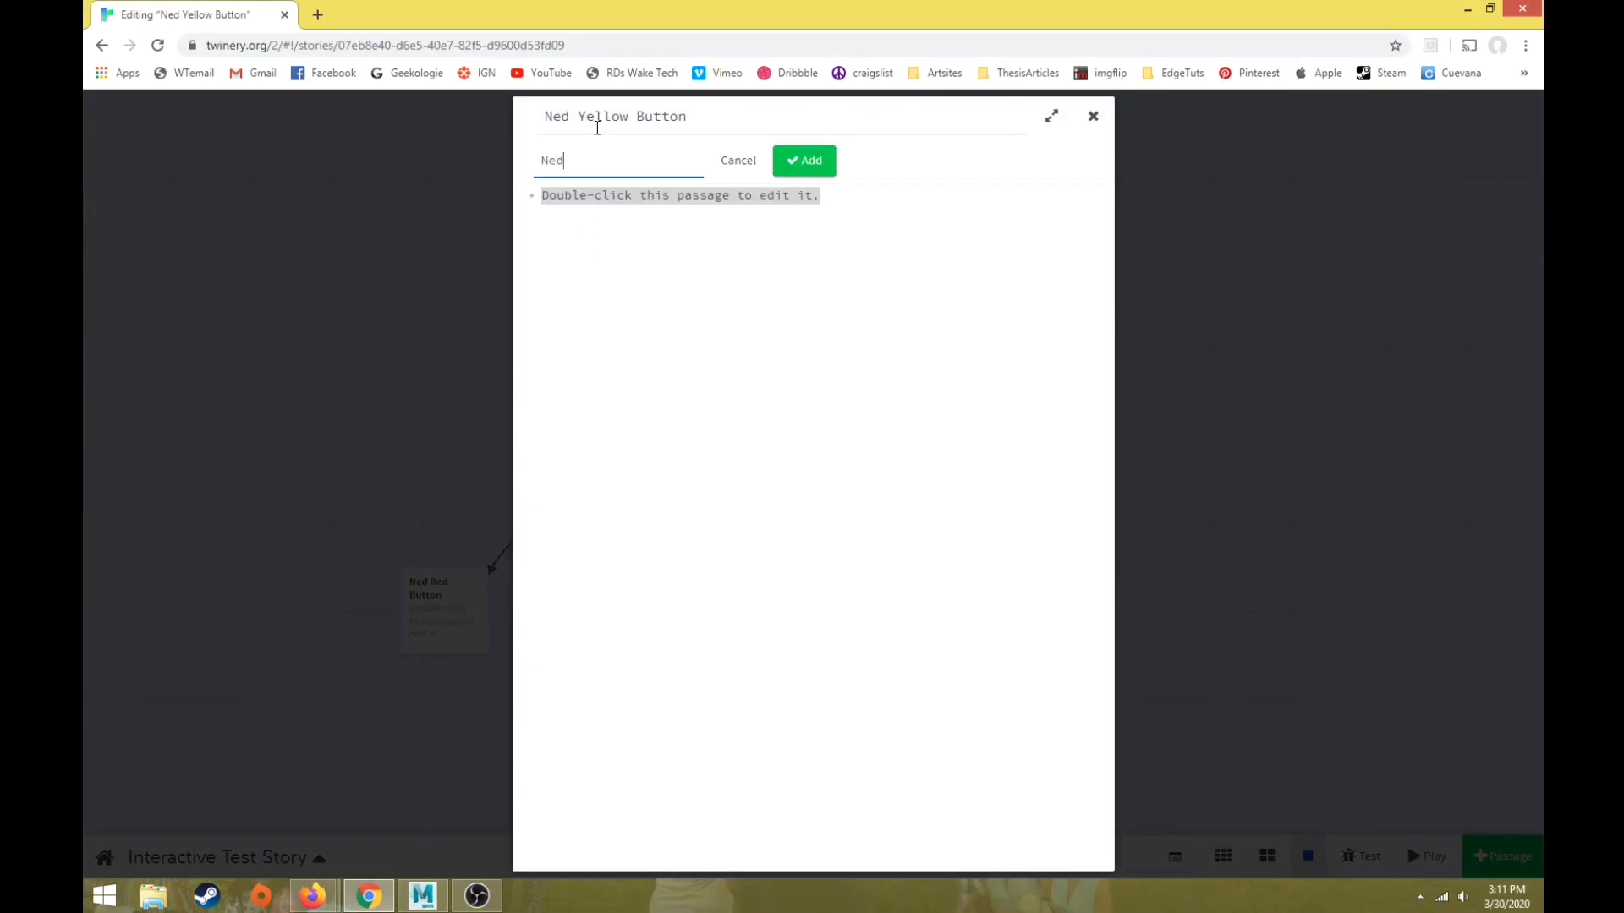
click(793, 165)
click(394, 429)
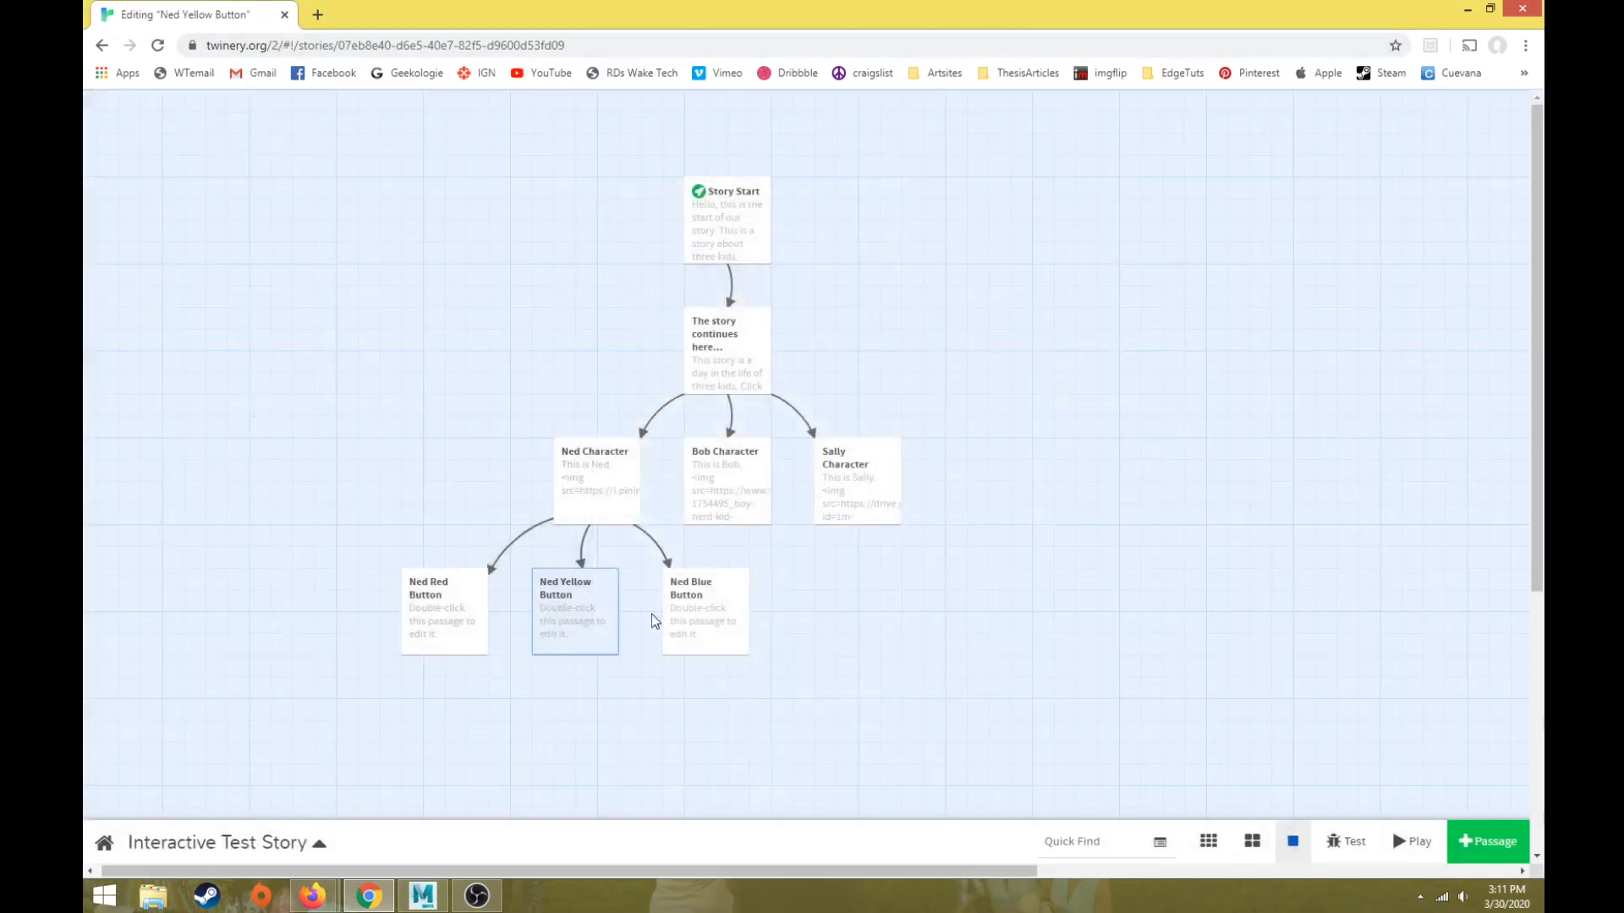
Add the tag "Ned" to the Ned Blue Button passage
double_click(732, 603)
click(562, 166)
text(Ned)
click(804, 165)
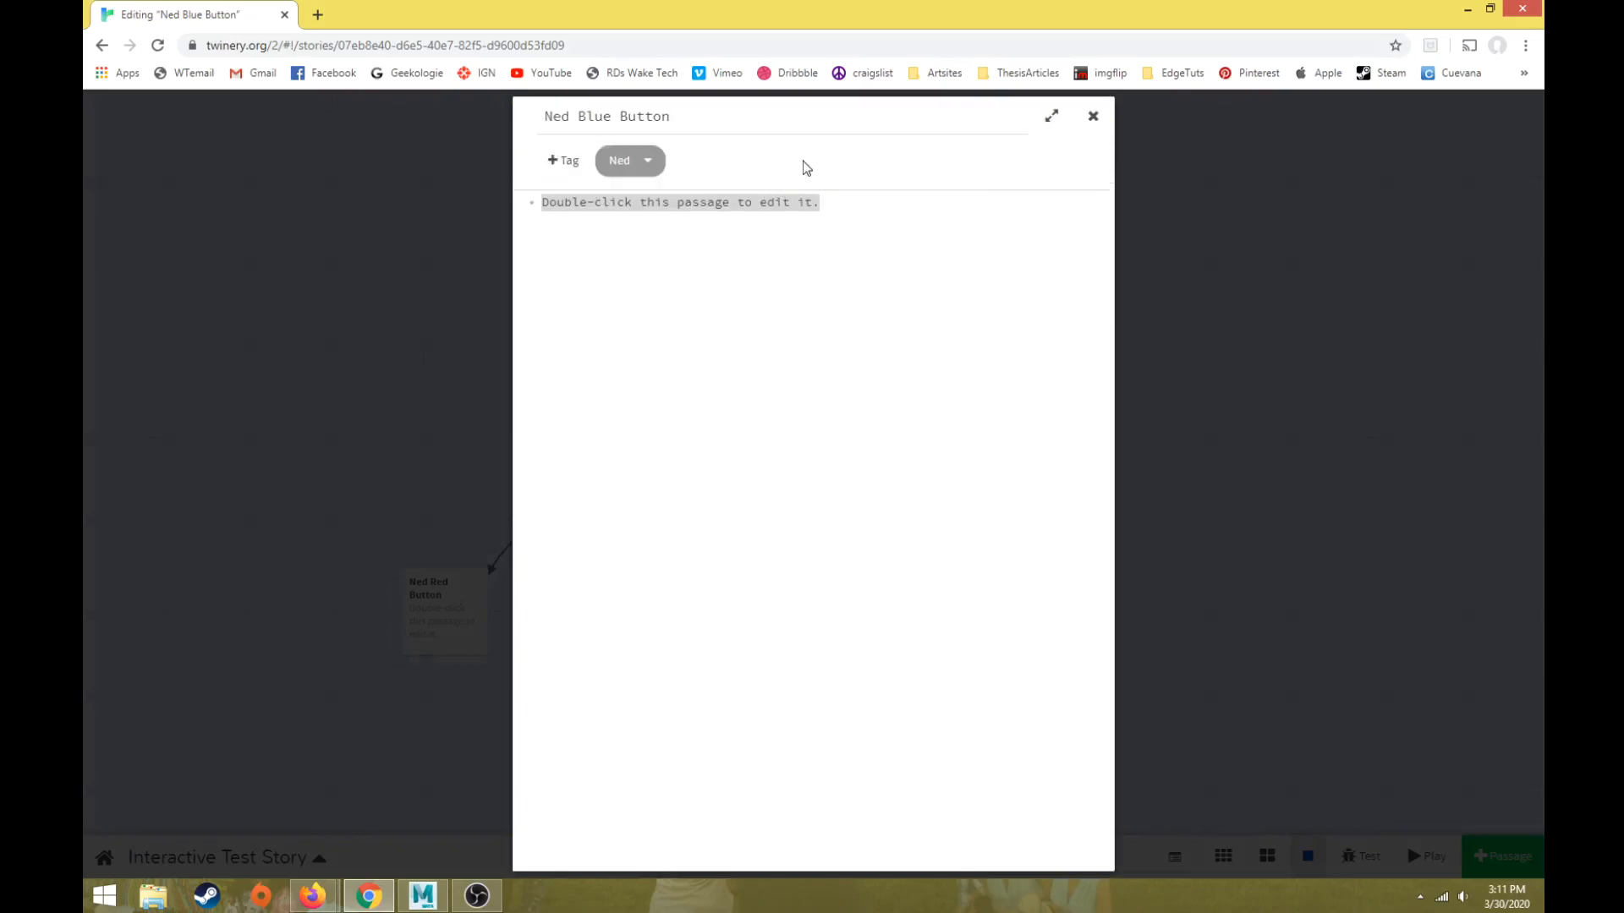
click(246, 279)
Set the colour of the "Ned" tag to red from the Ned Character passage
click(615, 502)
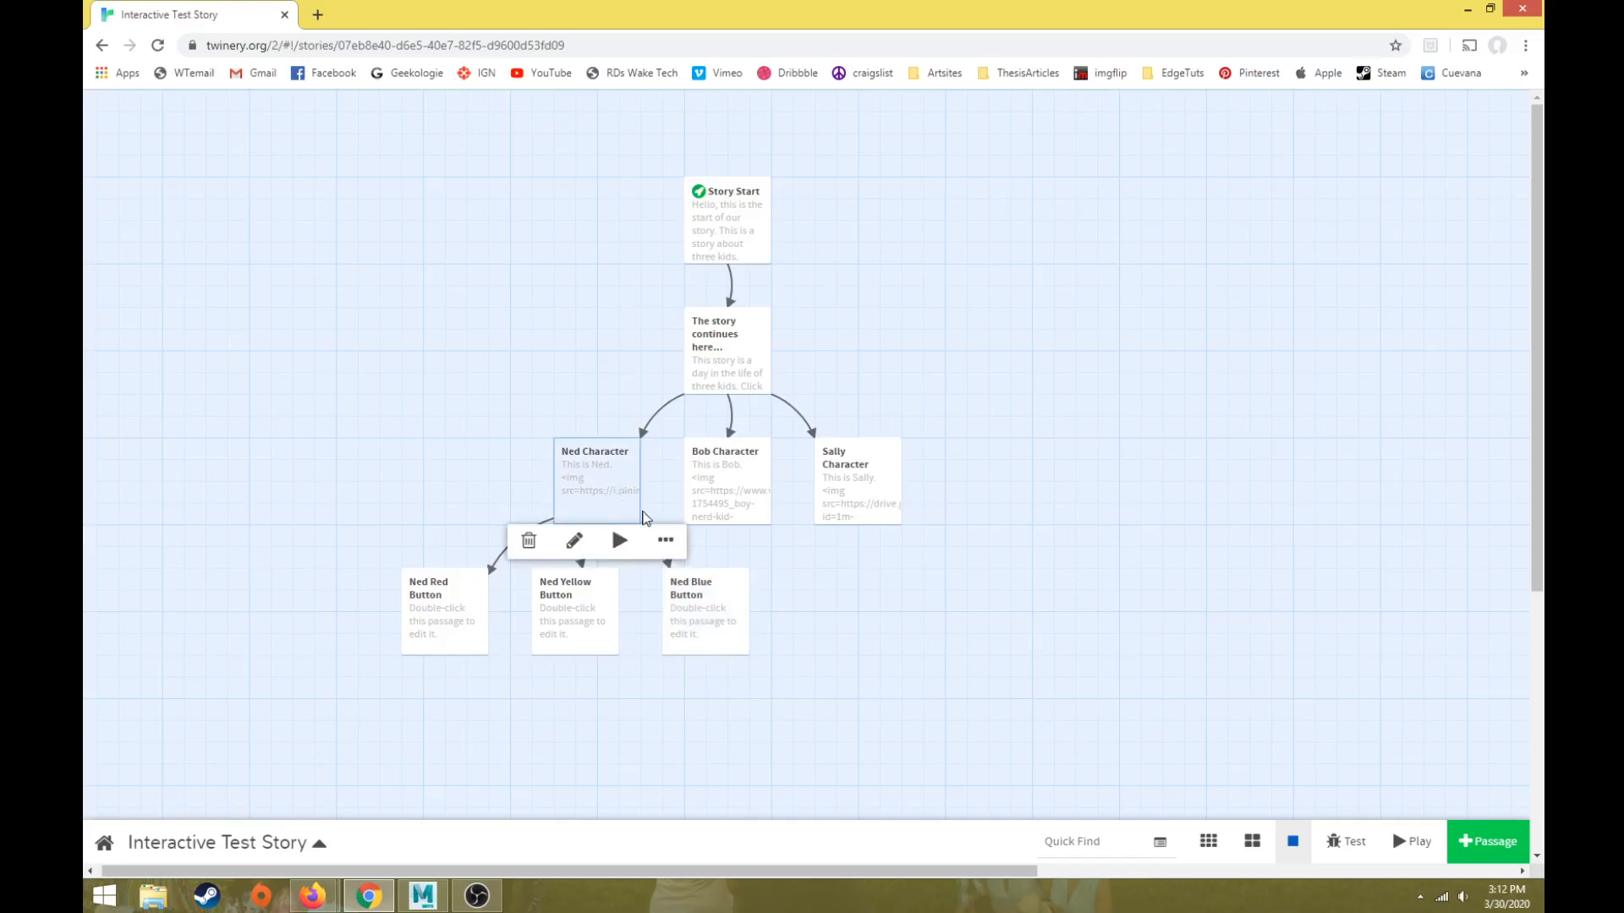
double_click(613, 484)
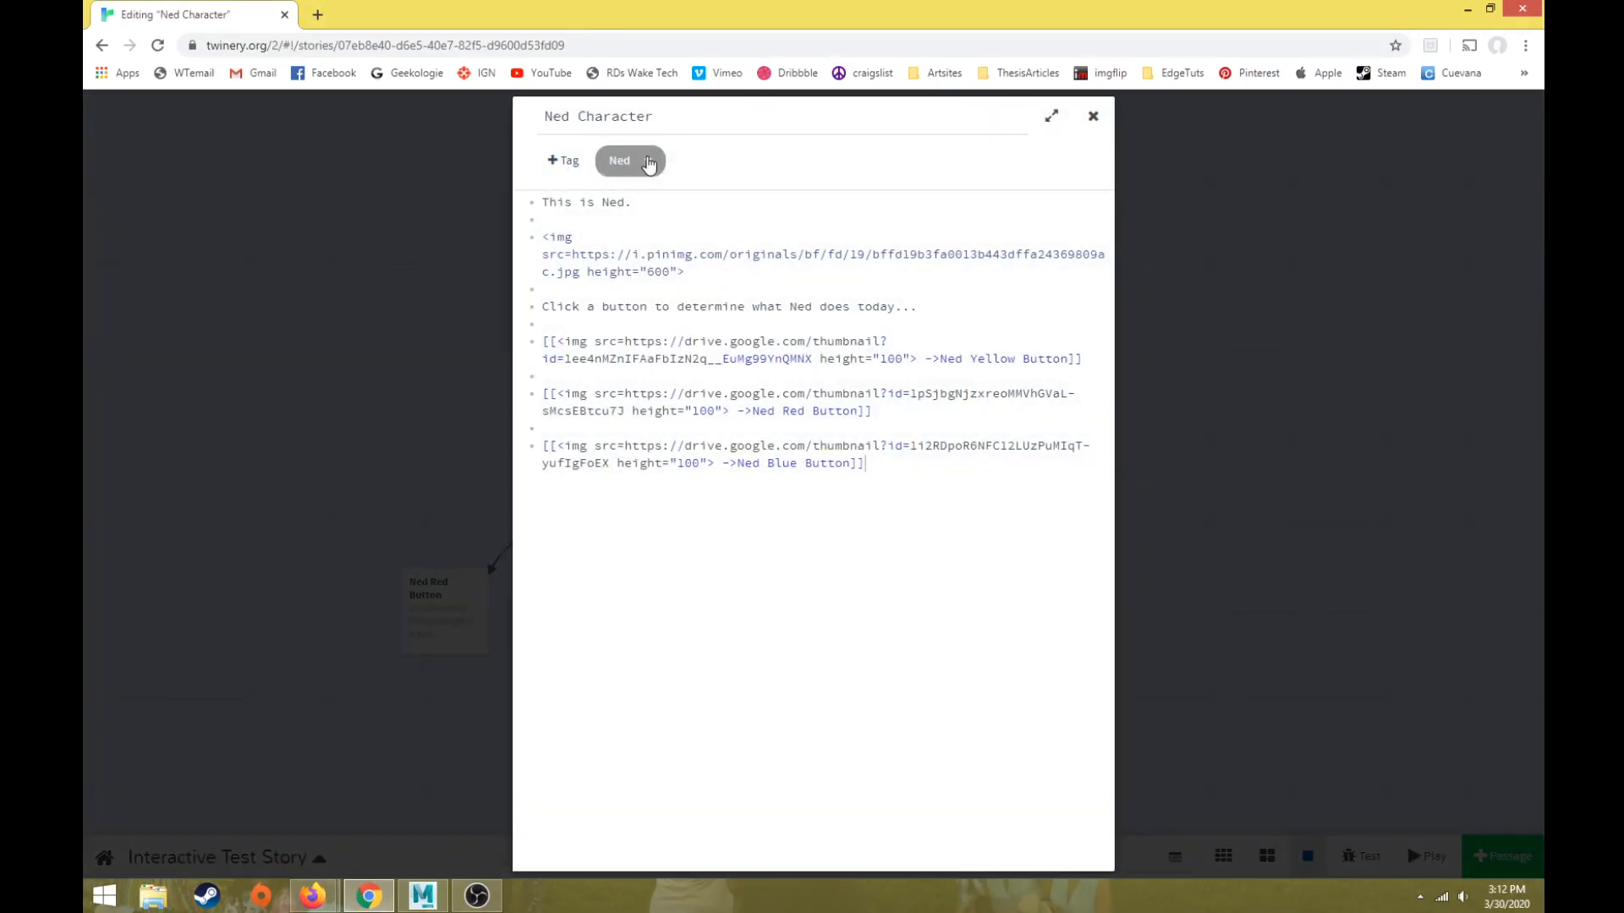
click(648, 161)
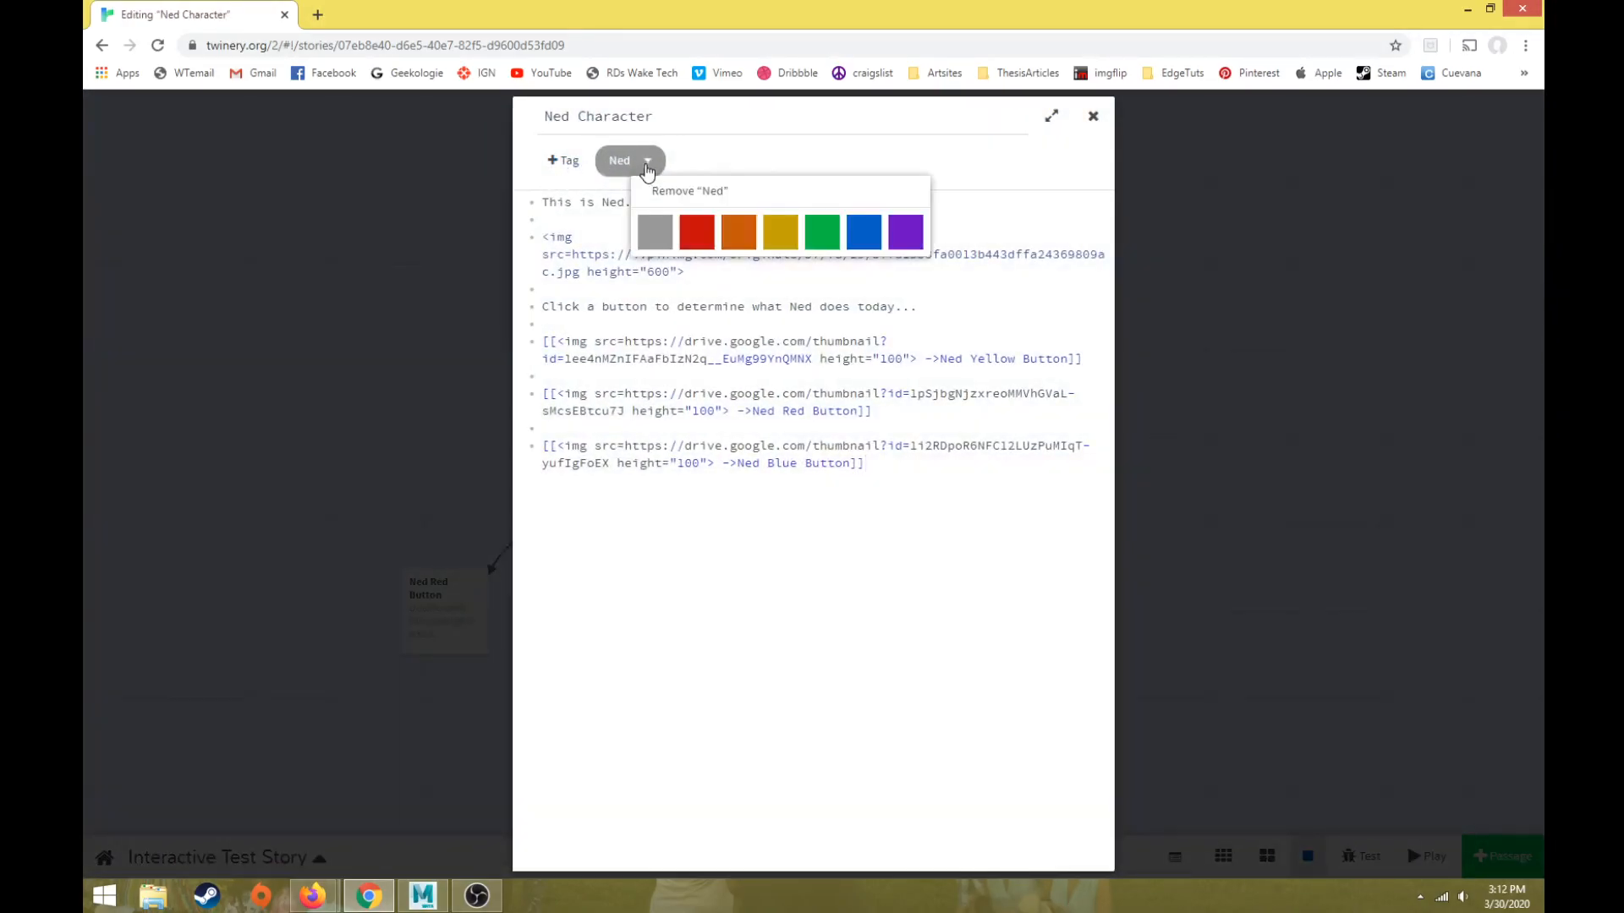
click(692, 234)
click(282, 401)
mouse_move(592, 455)
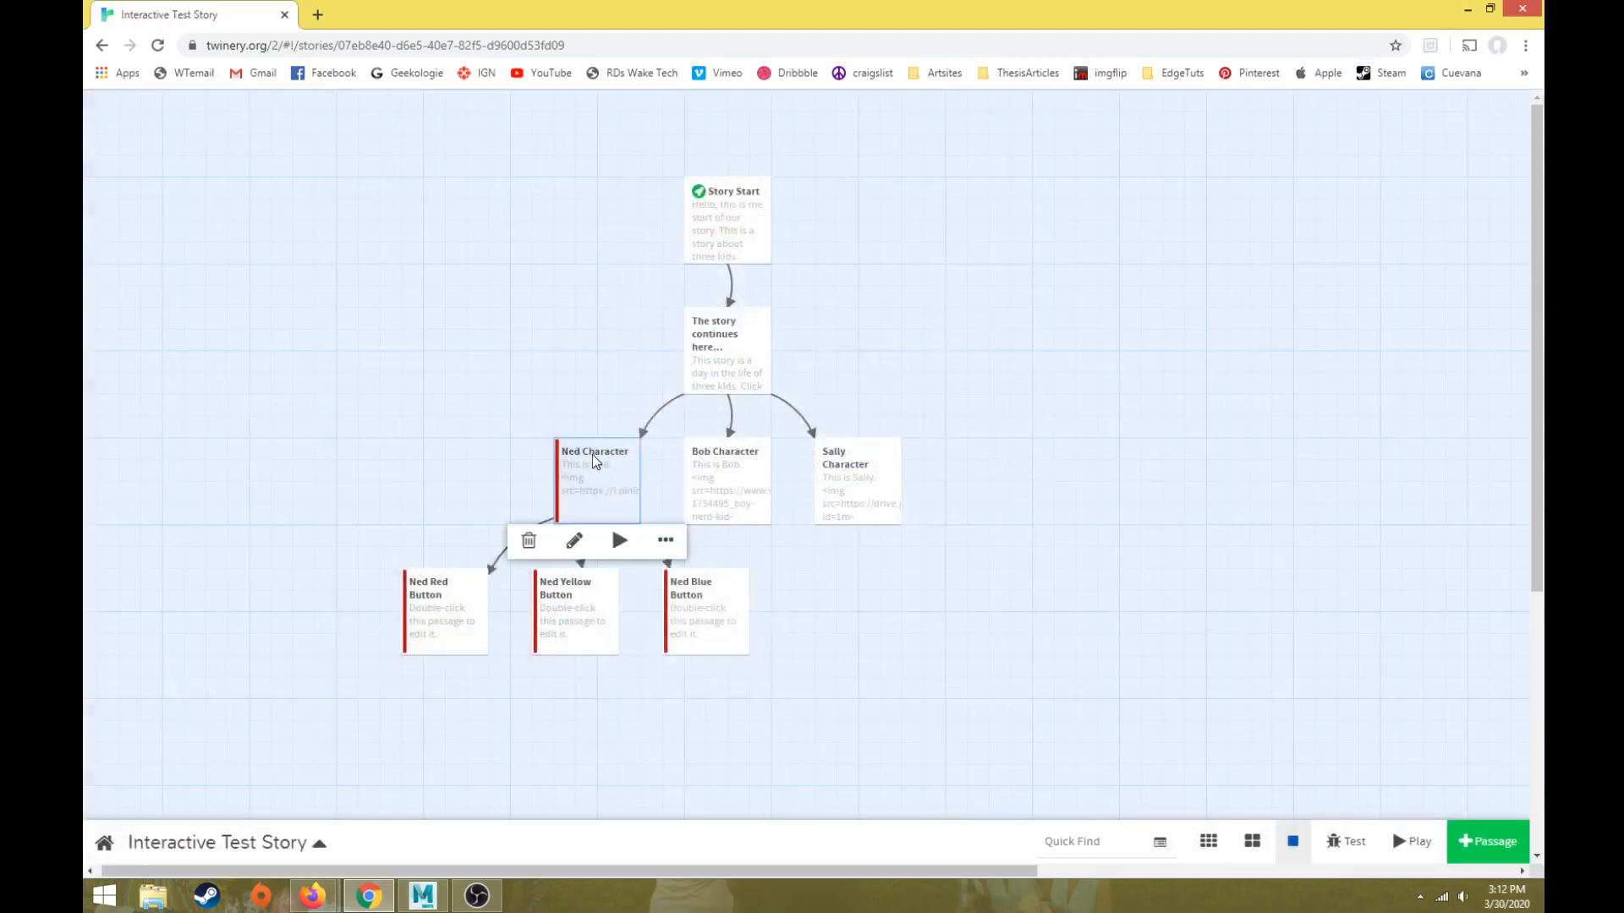
mouse_move(666, 613)
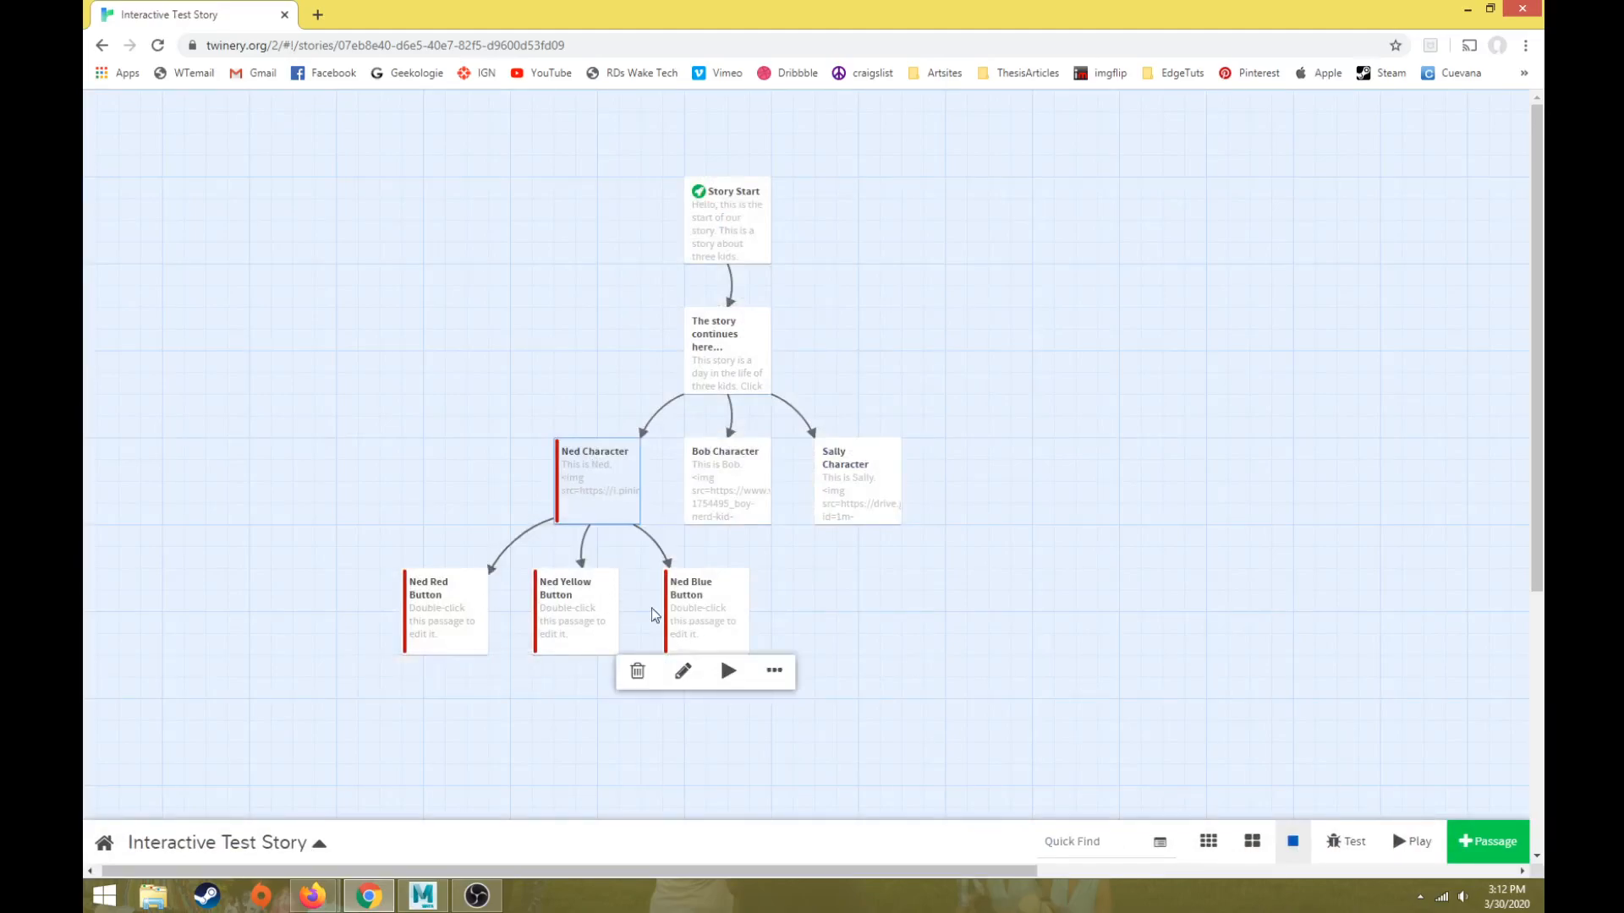
mouse_move(589, 620)
Set the colour of the "Bob" tag to blue from the Bob Character passage
click(711, 470)
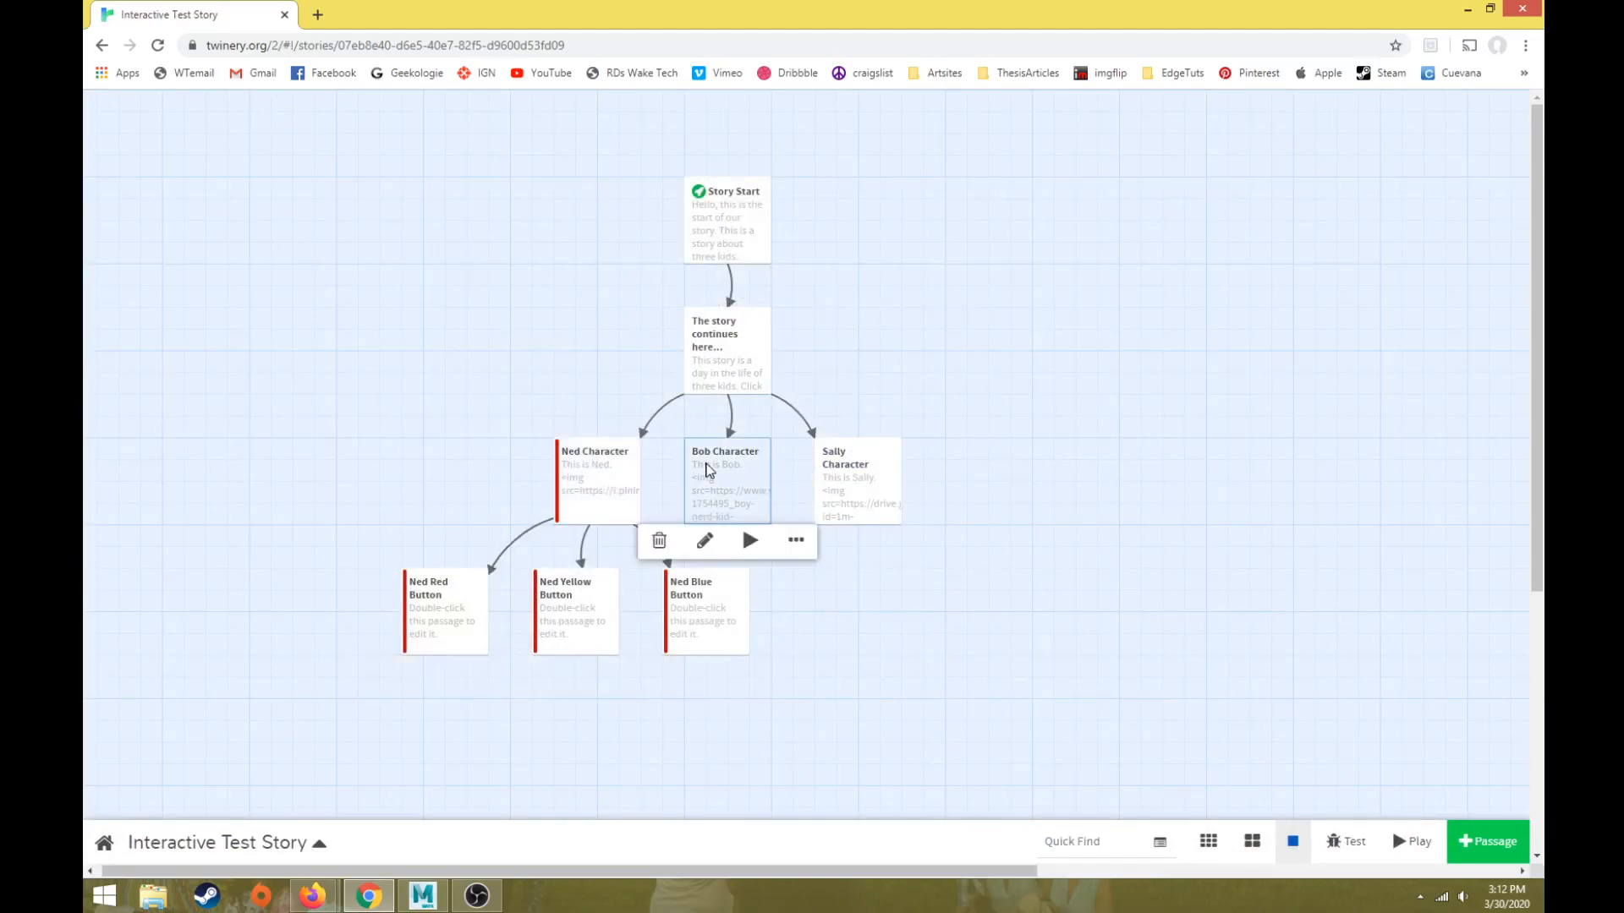
double_click(719, 486)
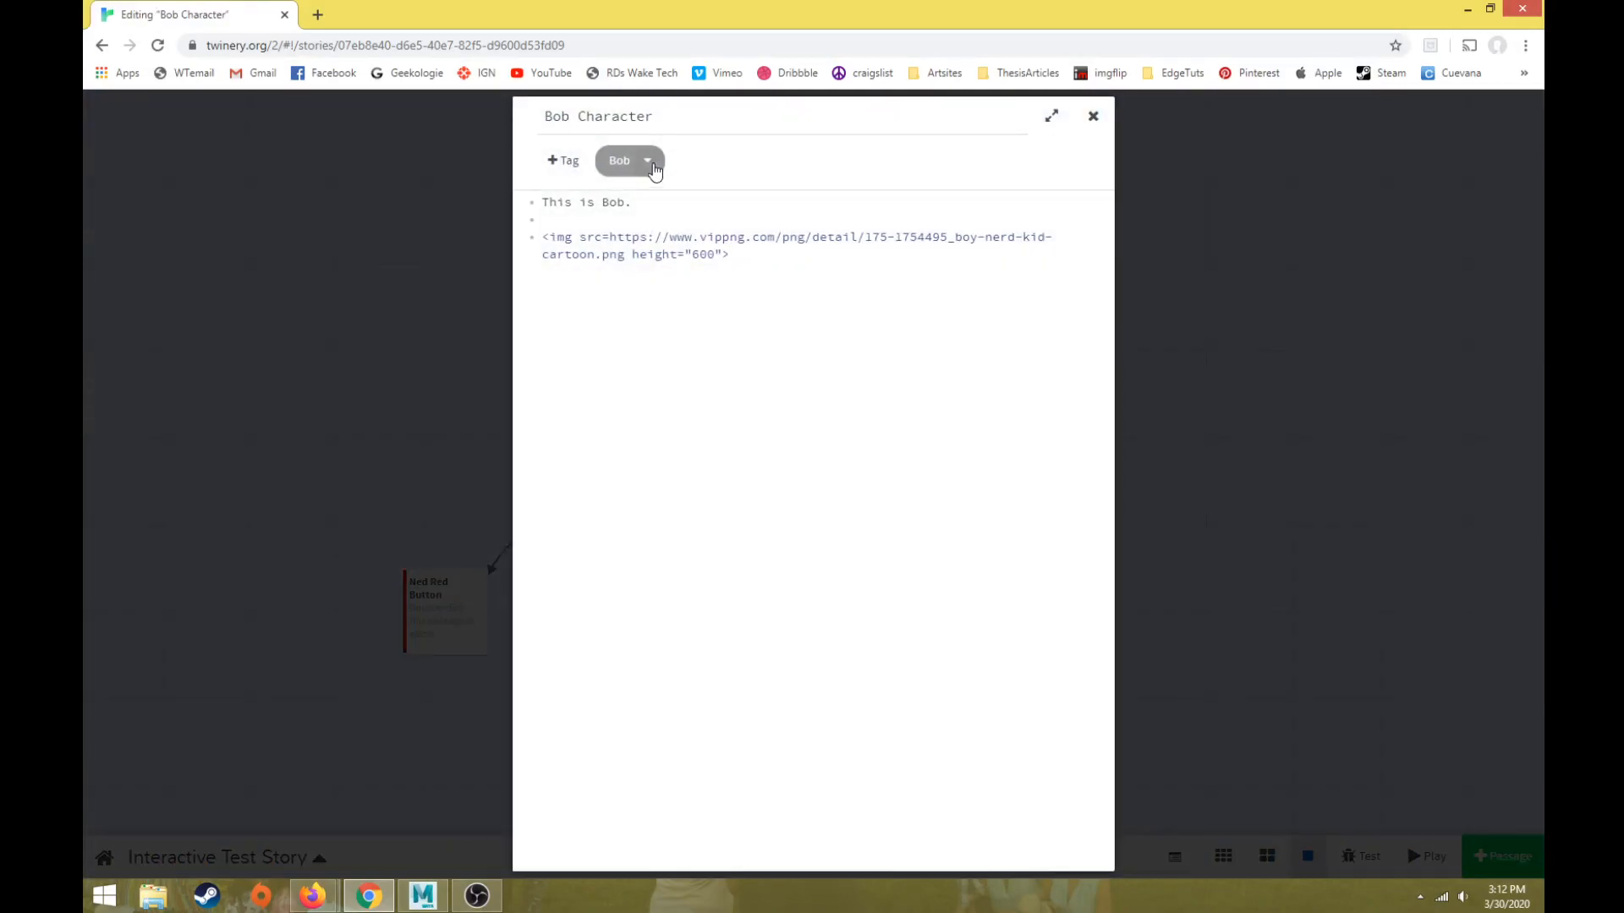
click(648, 160)
click(864, 233)
click(352, 345)
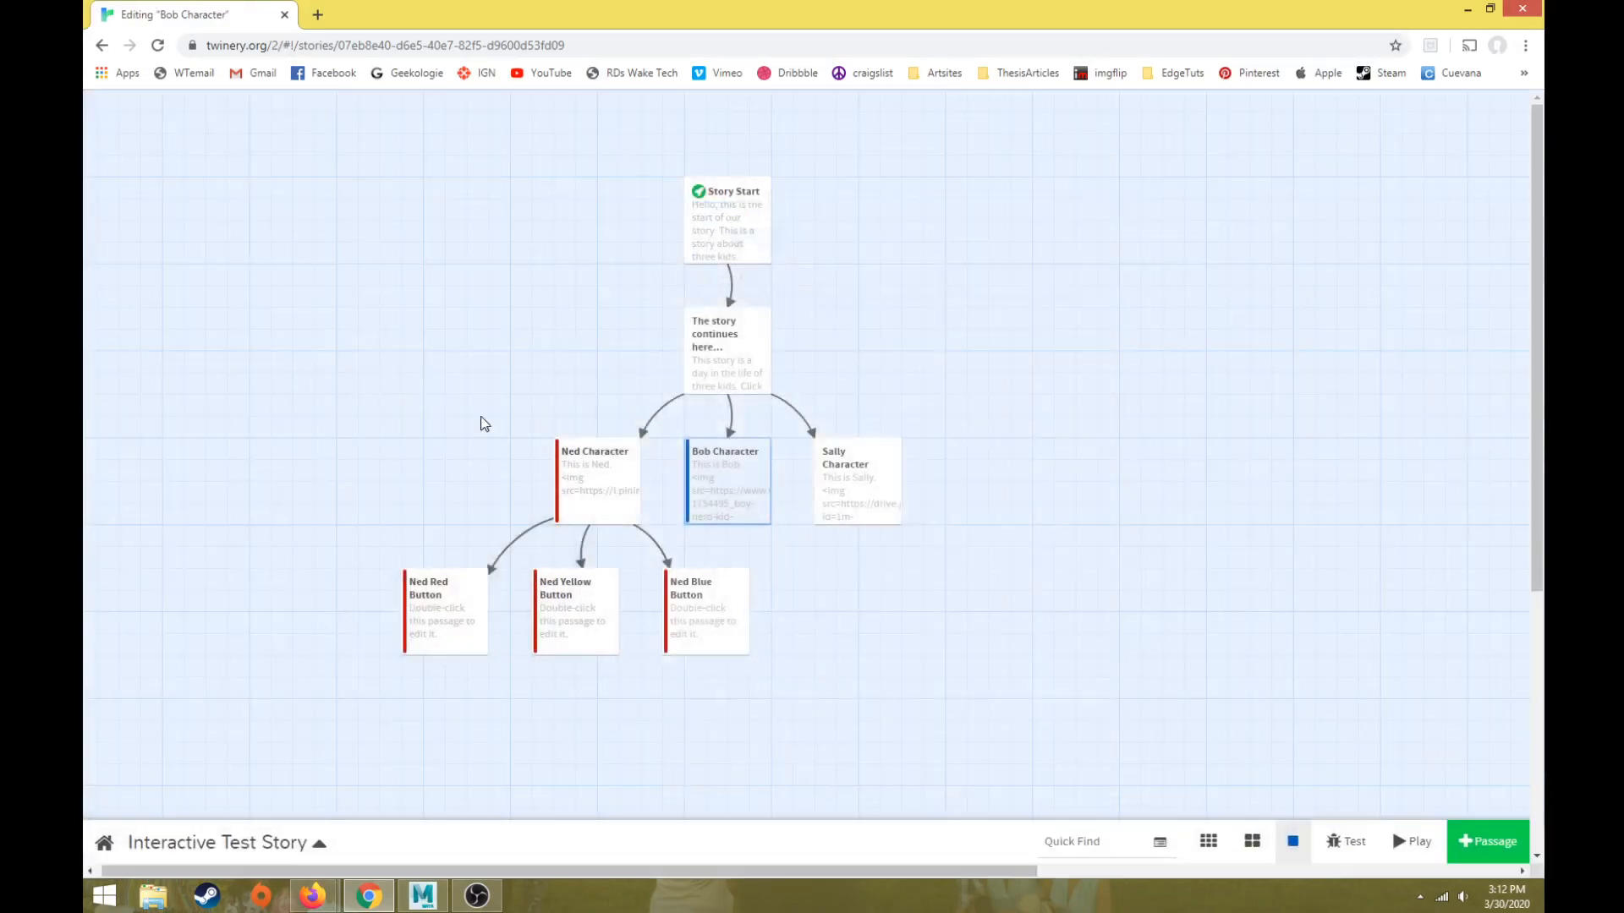
Set the colour of the "Sally" tag to green from the Sally Character passage
click(854, 479)
double_click(854, 479)
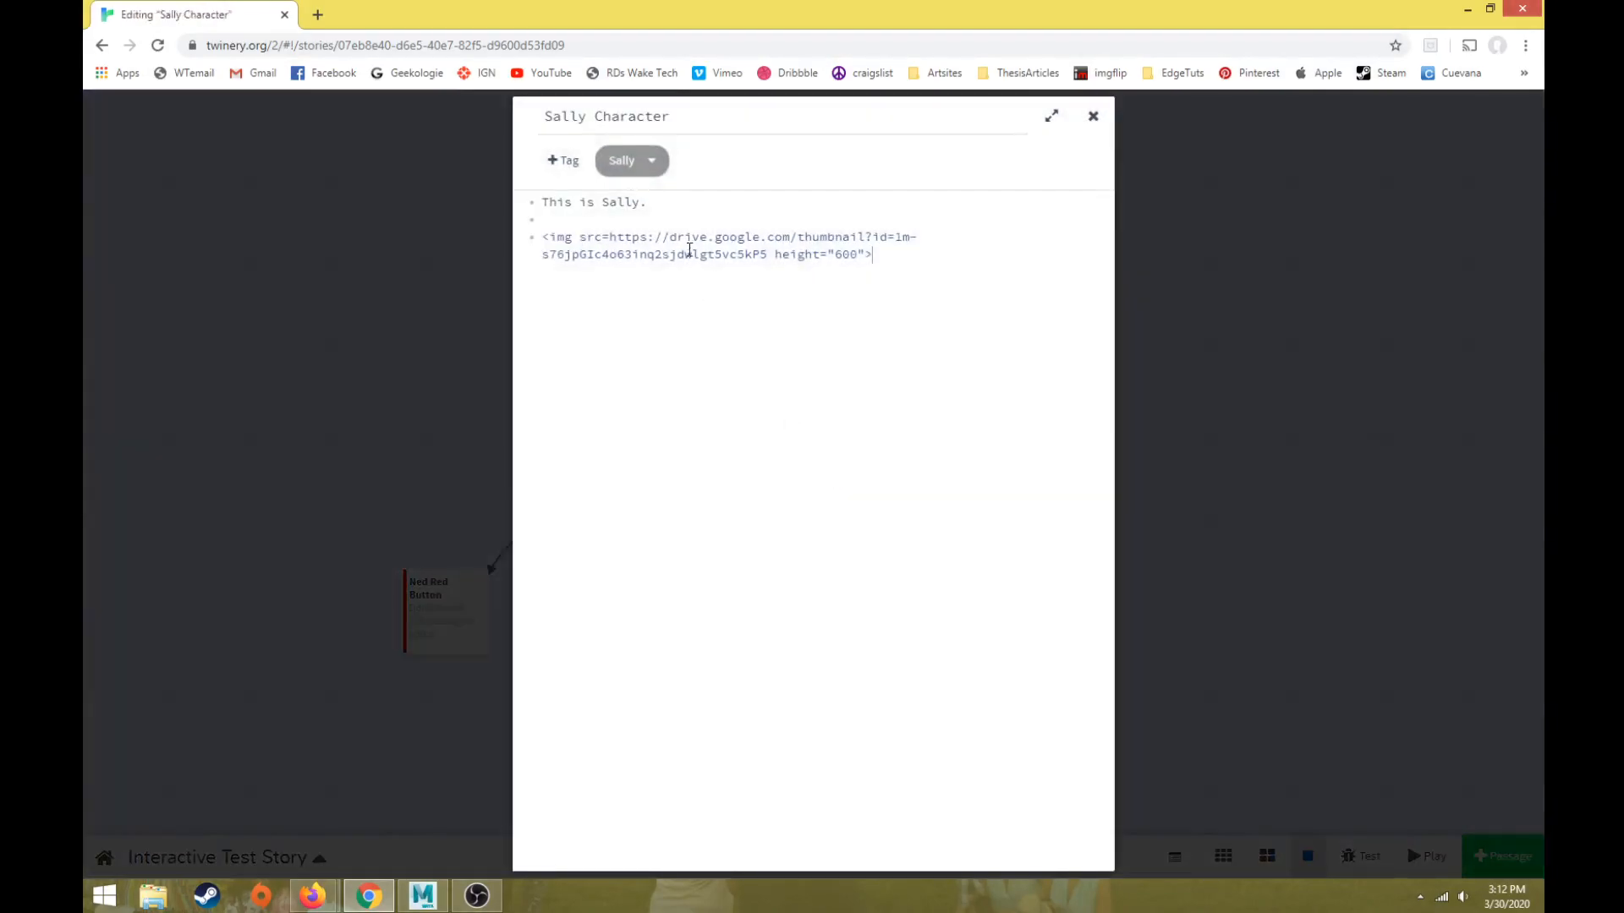
click(651, 161)
click(826, 233)
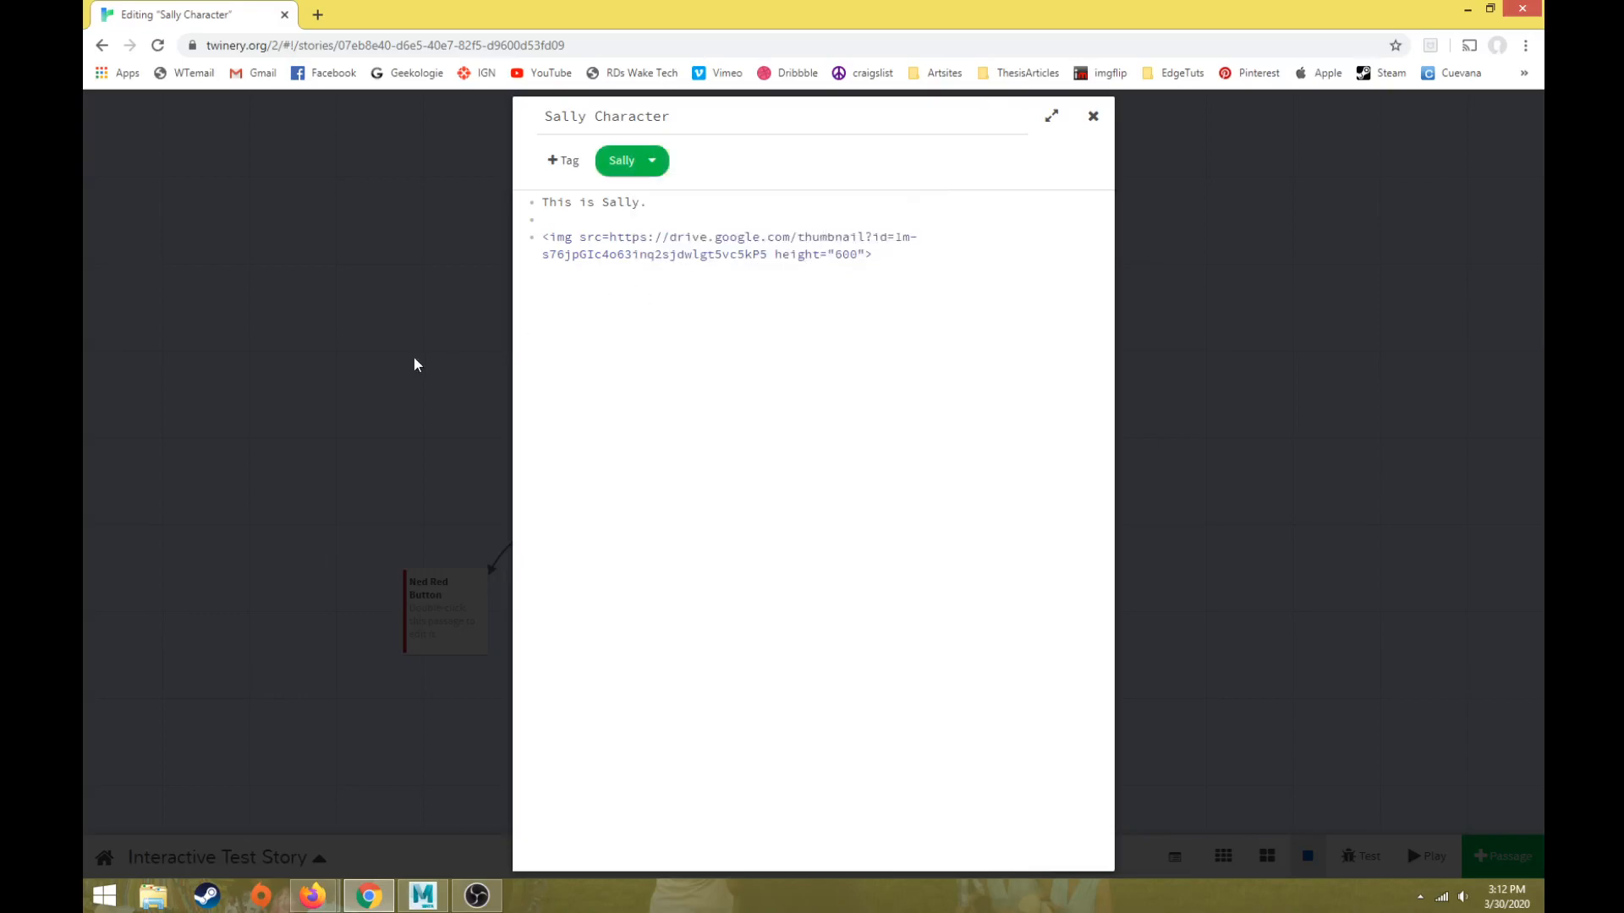
click(414, 364)
click(474, 495)
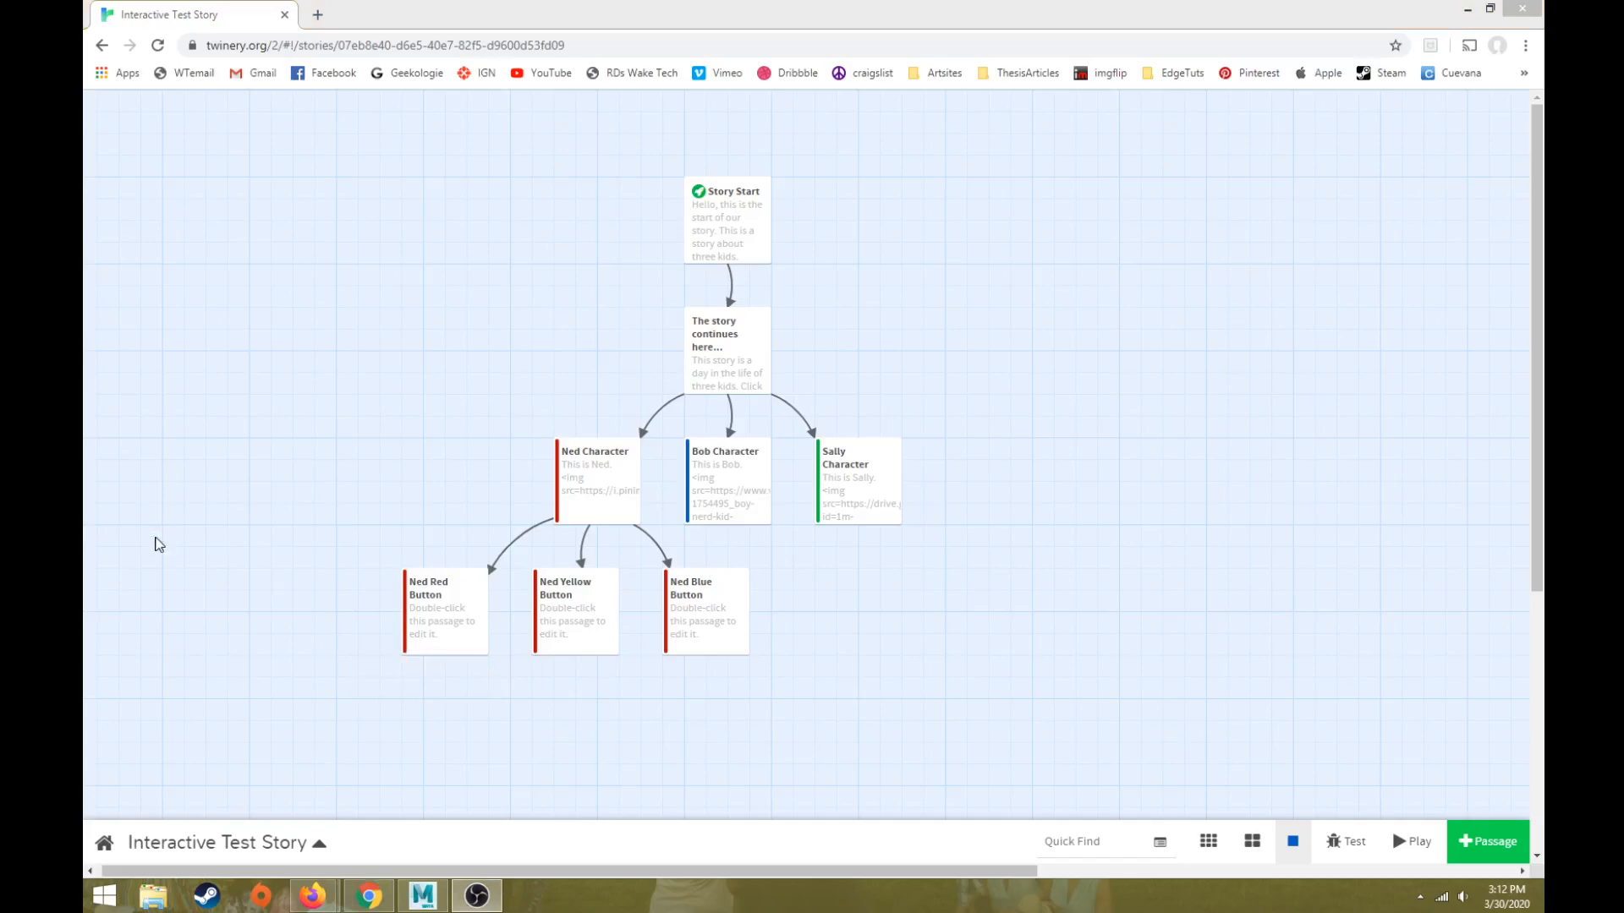
Review the story stylesheet's background rule and check the tag on the Story Start passage
click(308, 851)
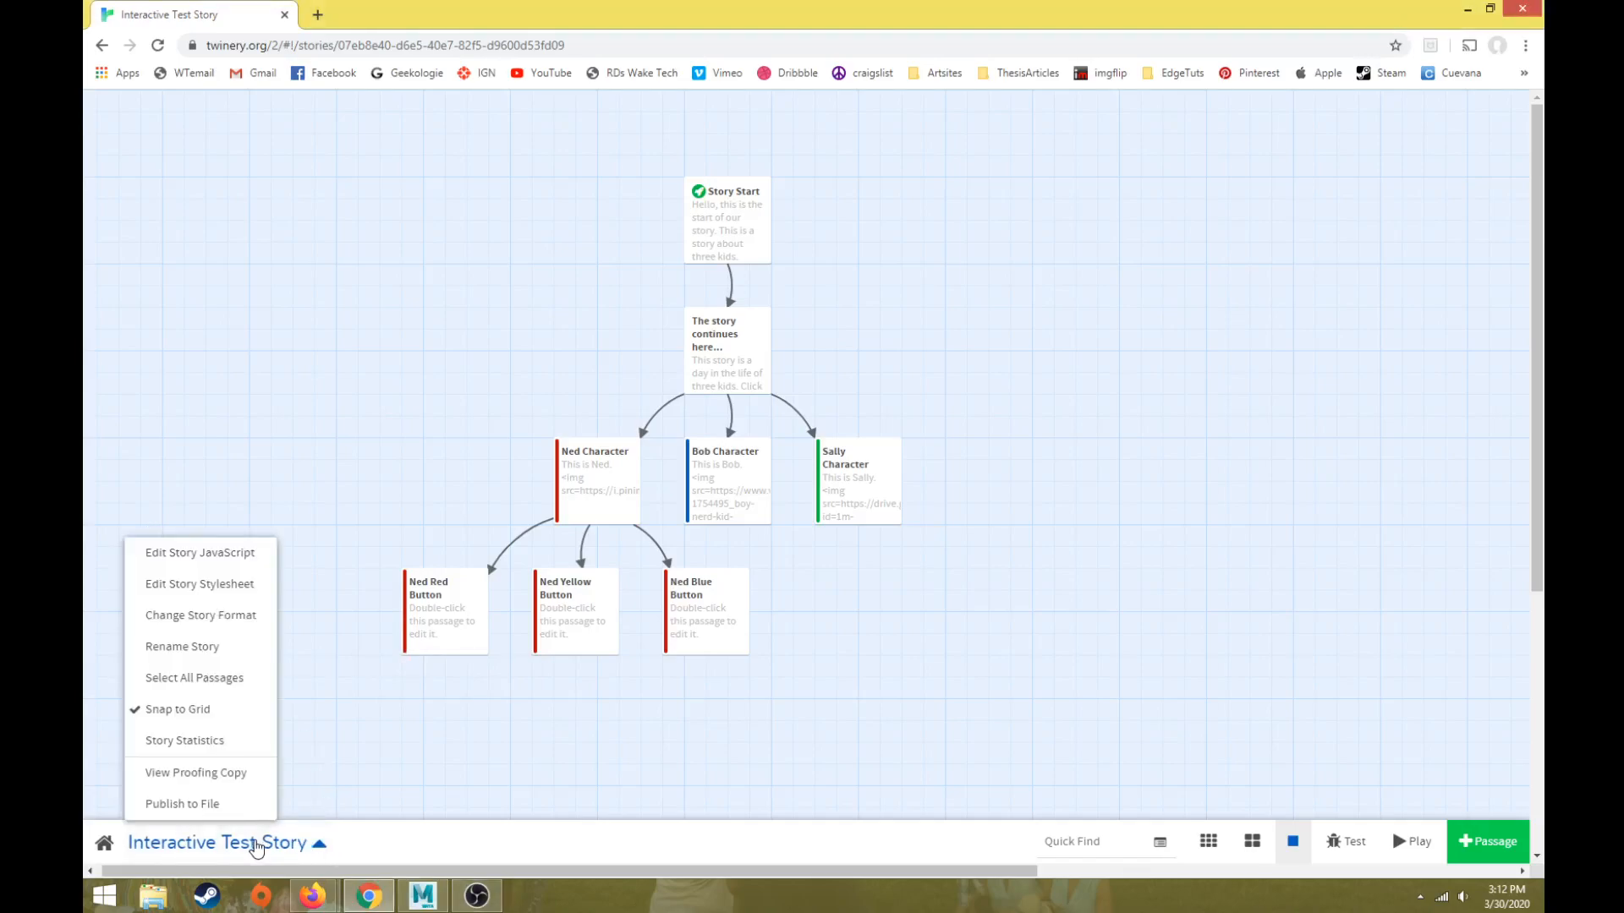
click(167, 586)
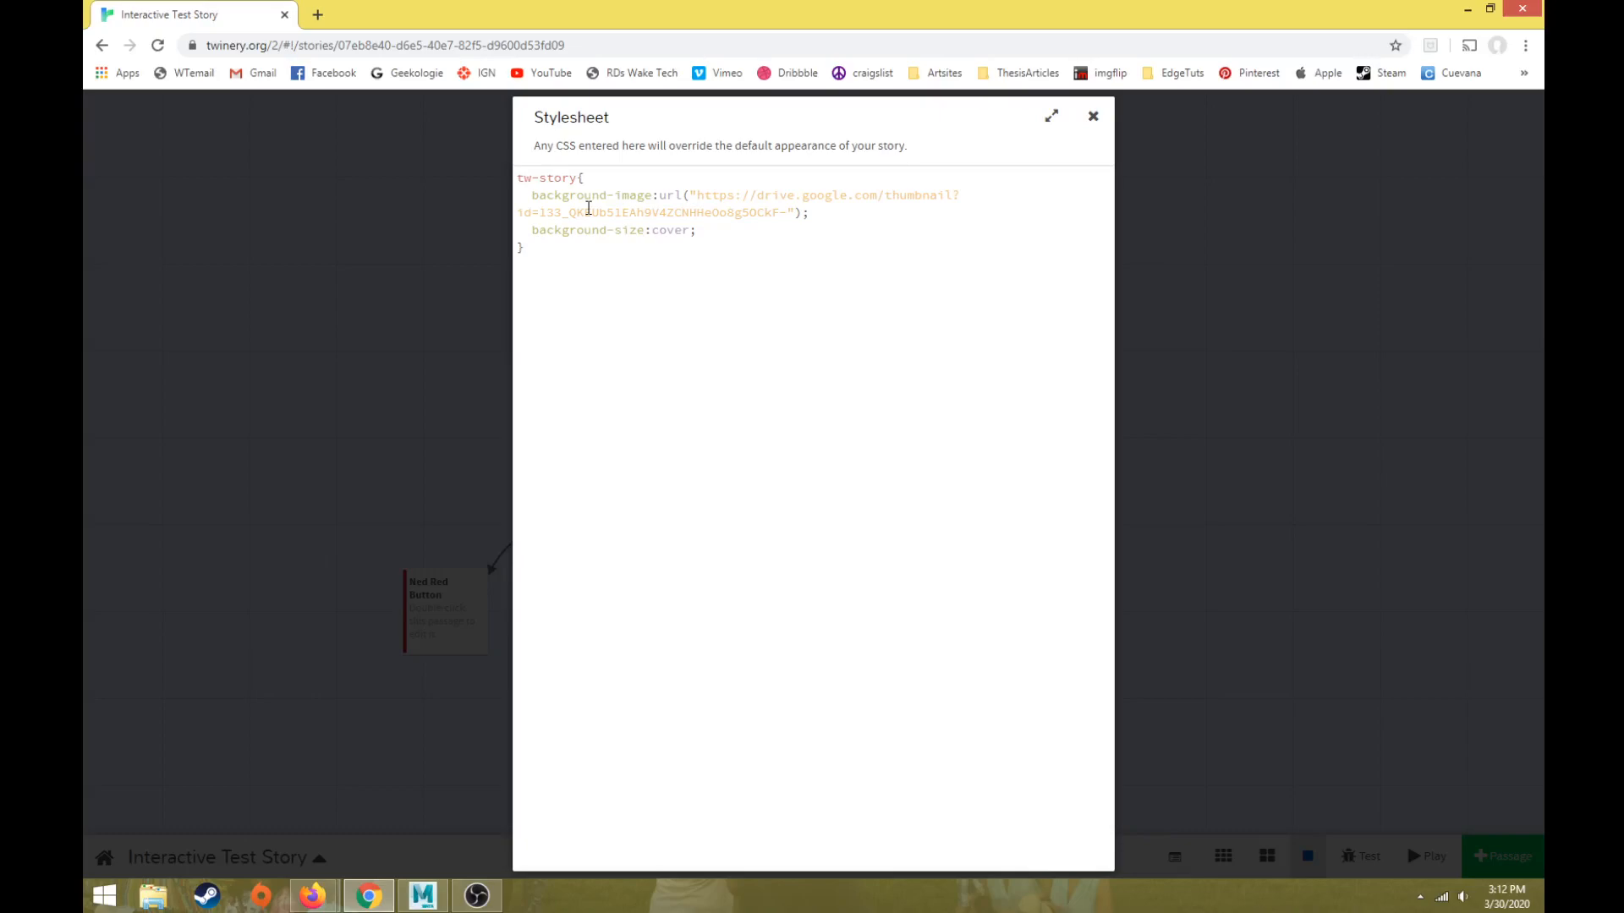
key(Escape)
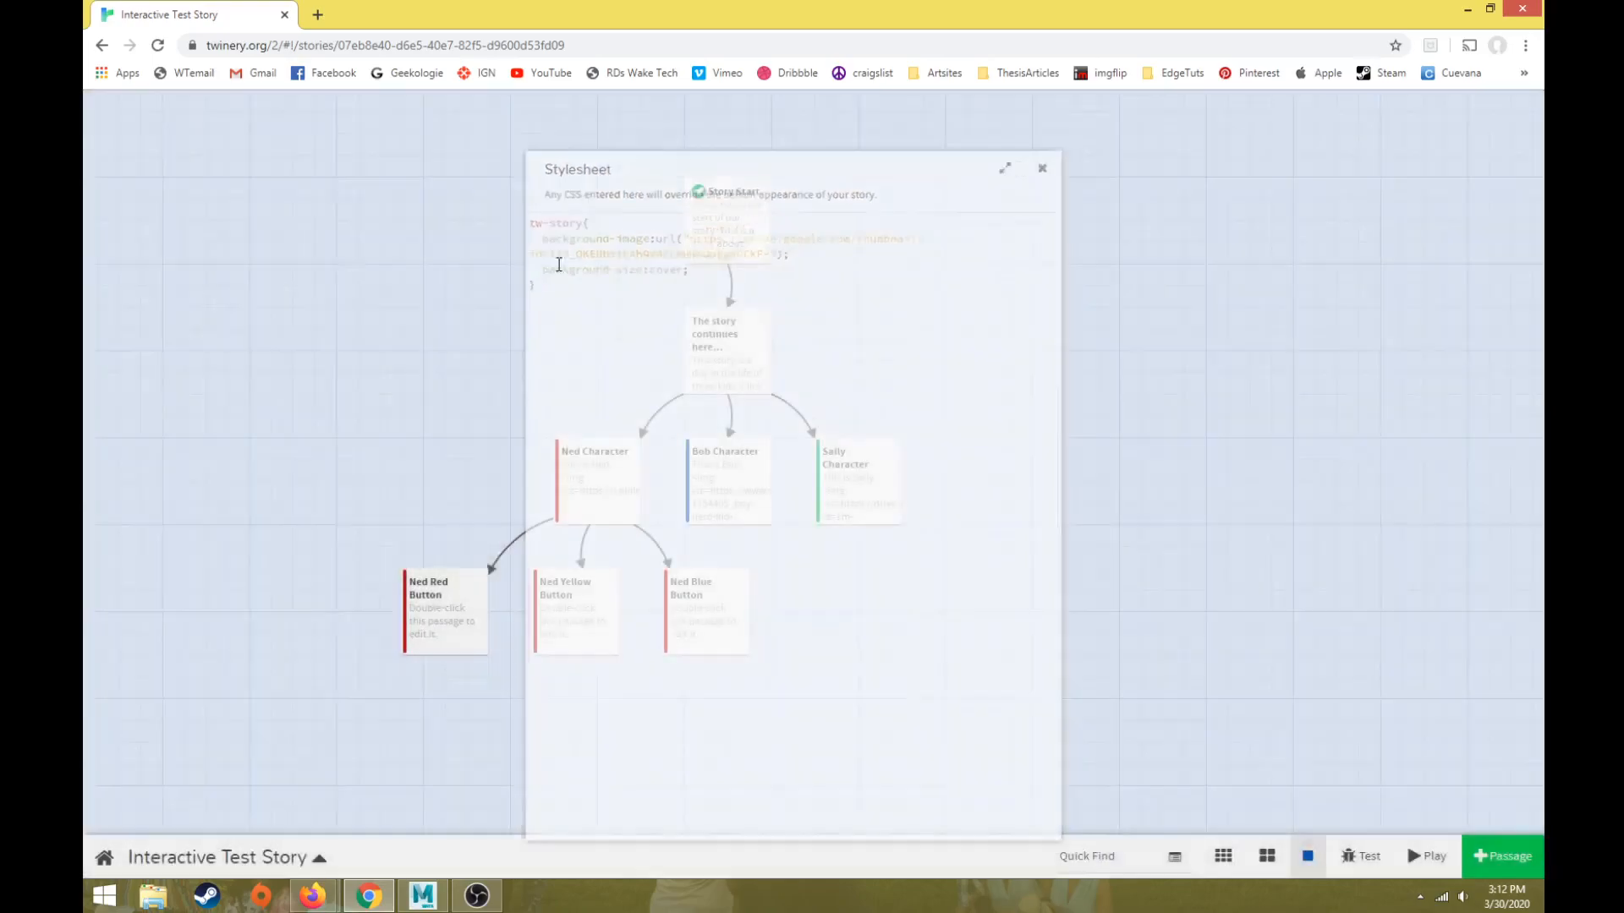
double_click(716, 218)
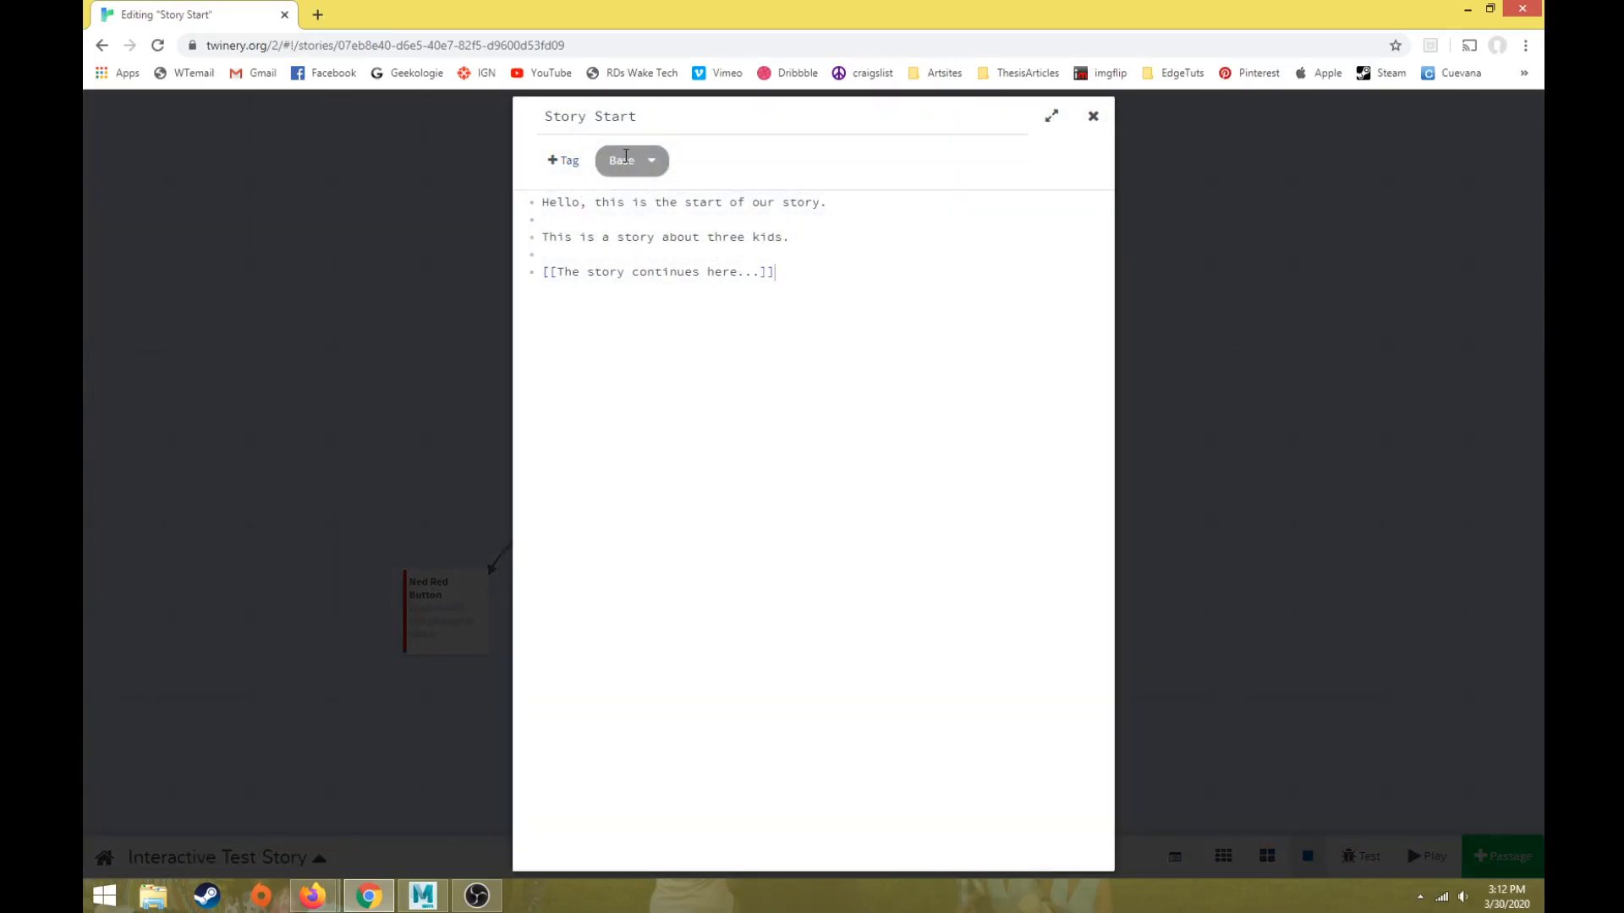
click(456, 247)
In the story stylesheet, restrict the existing tw-story background image rule to Base passages with the selector [tags~="Base"]
click(194, 849)
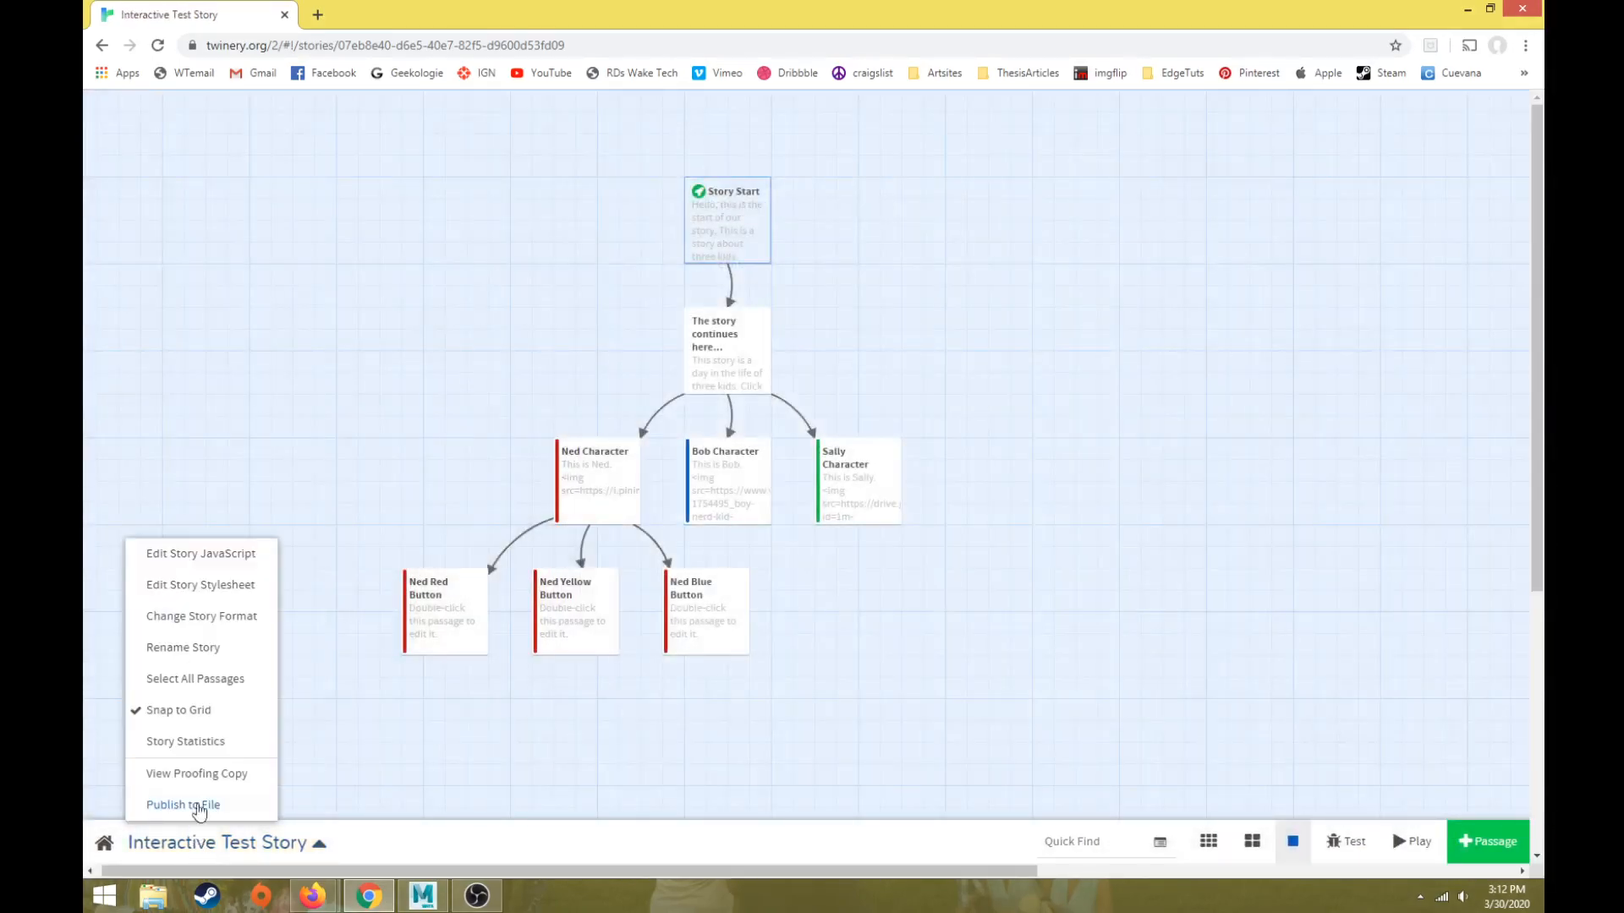
click(214, 585)
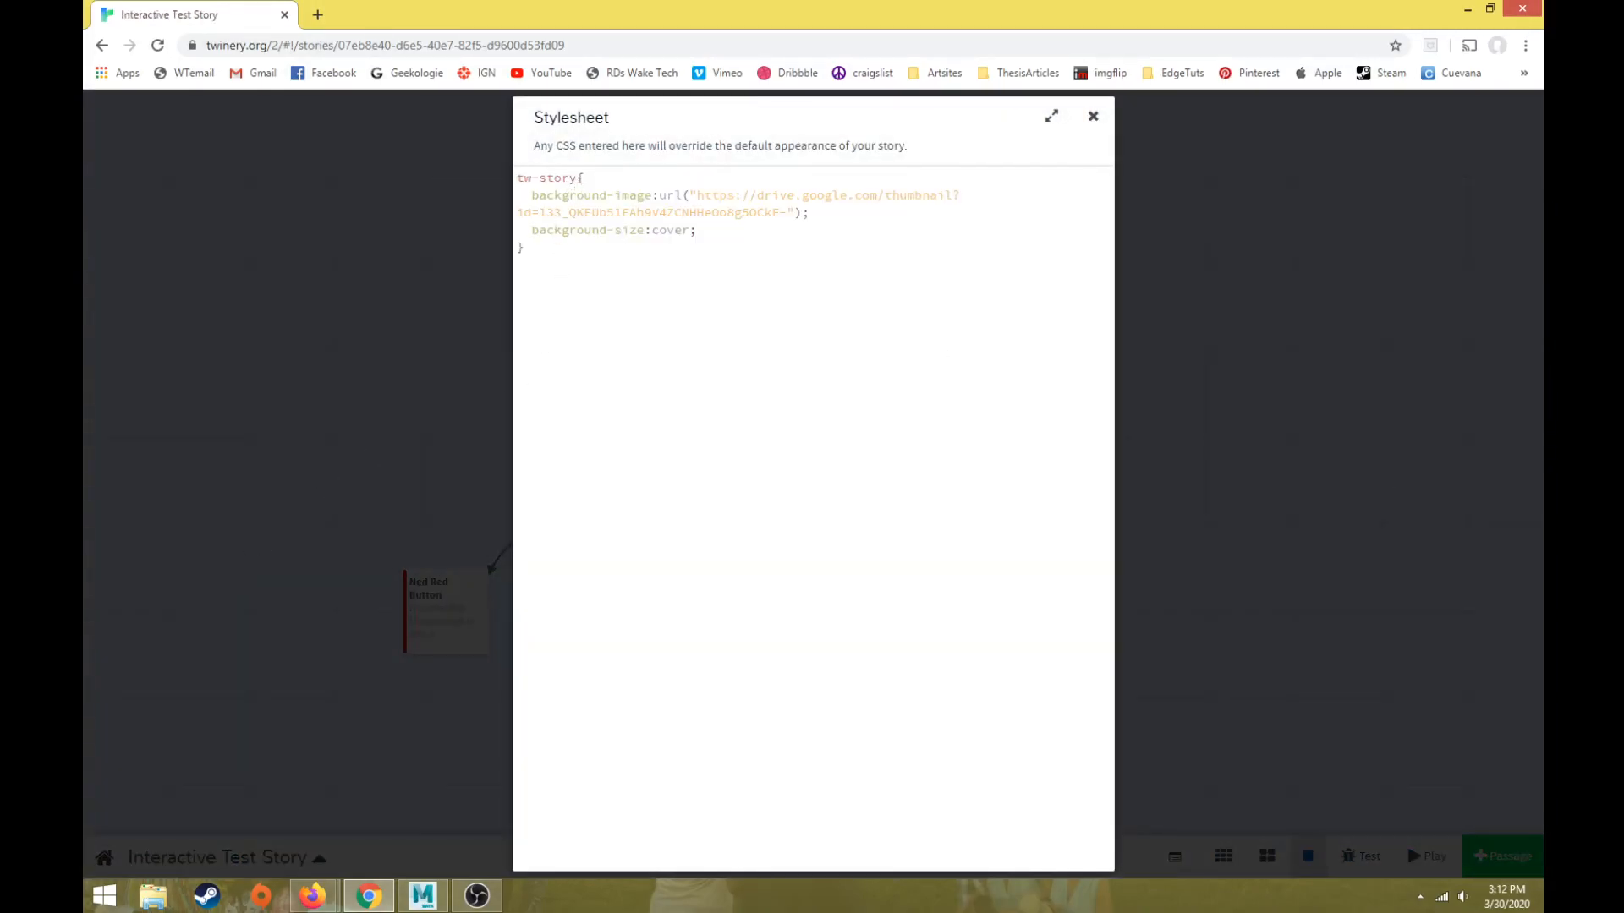
key(alt+Tab)
text(])
text(])
text(tag)
text(s)
text(~)
text(=)
text("")
text(Base)
drag(680, 180, 580, 184)
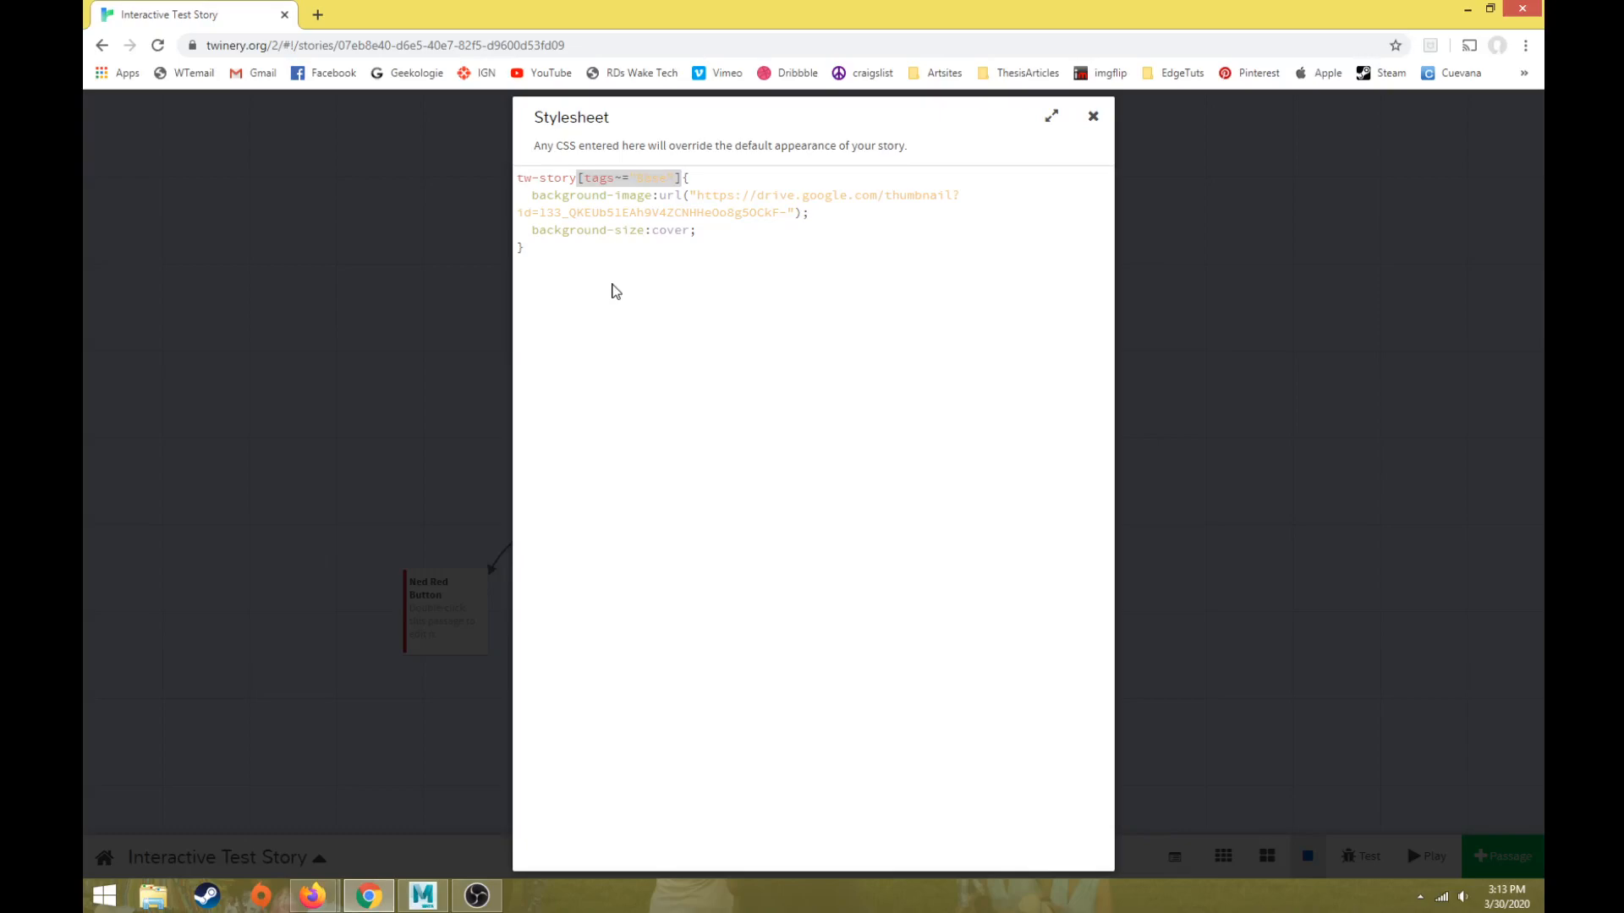
click(600, 212)
click(451, 301)
Play the story through to the Ned passage to check where the background image appears, and close the playthrough
mouse_move(727, 228)
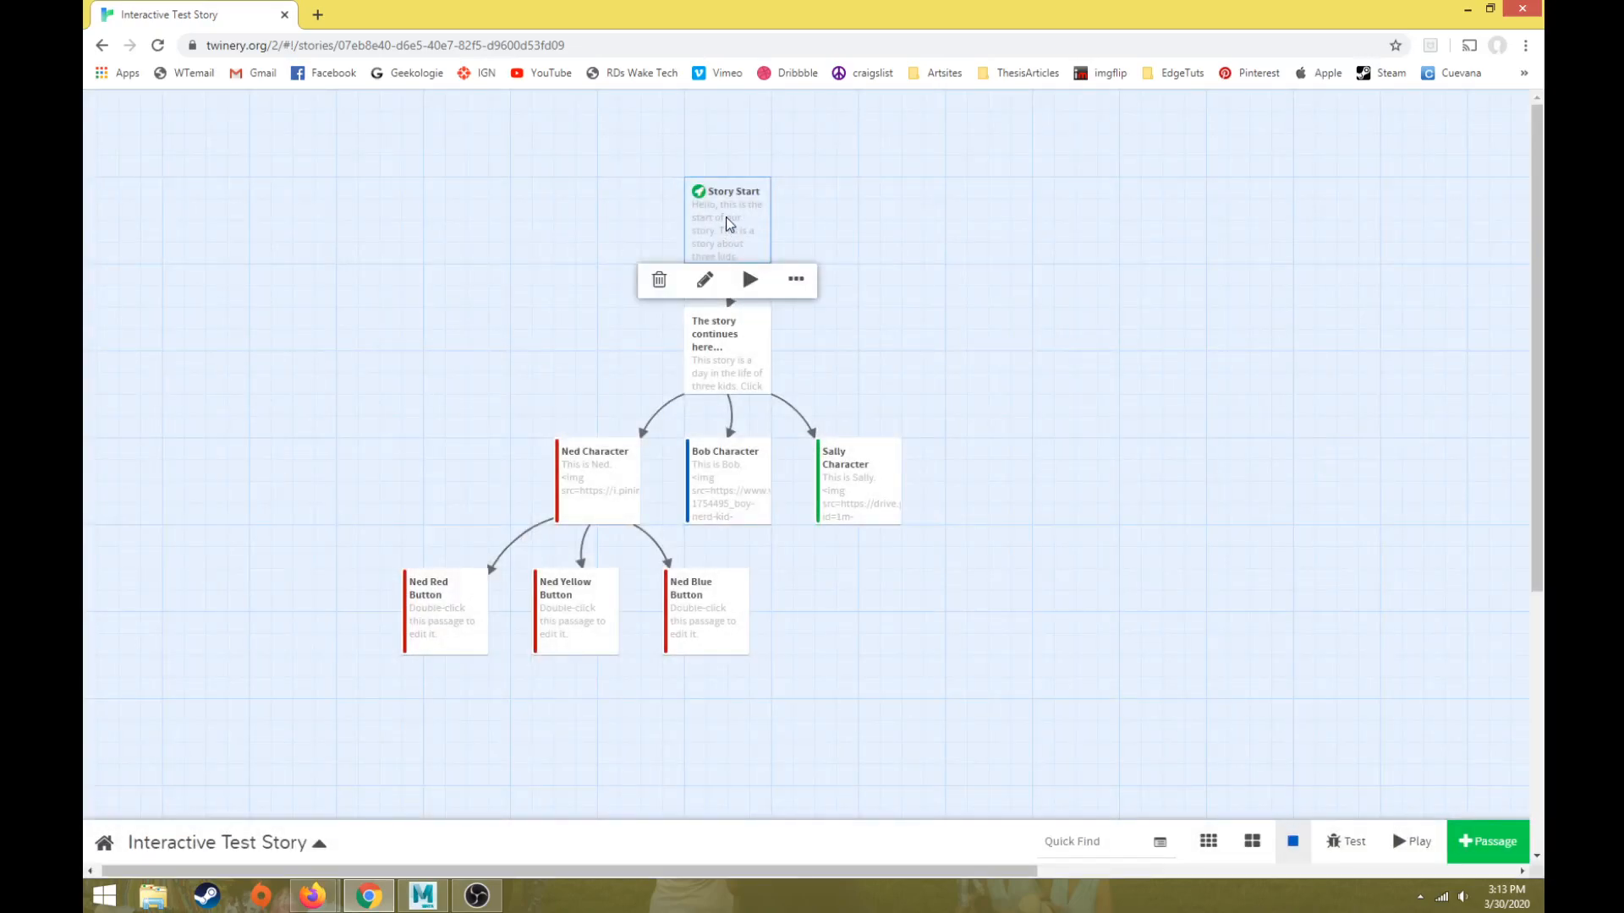
click(1411, 845)
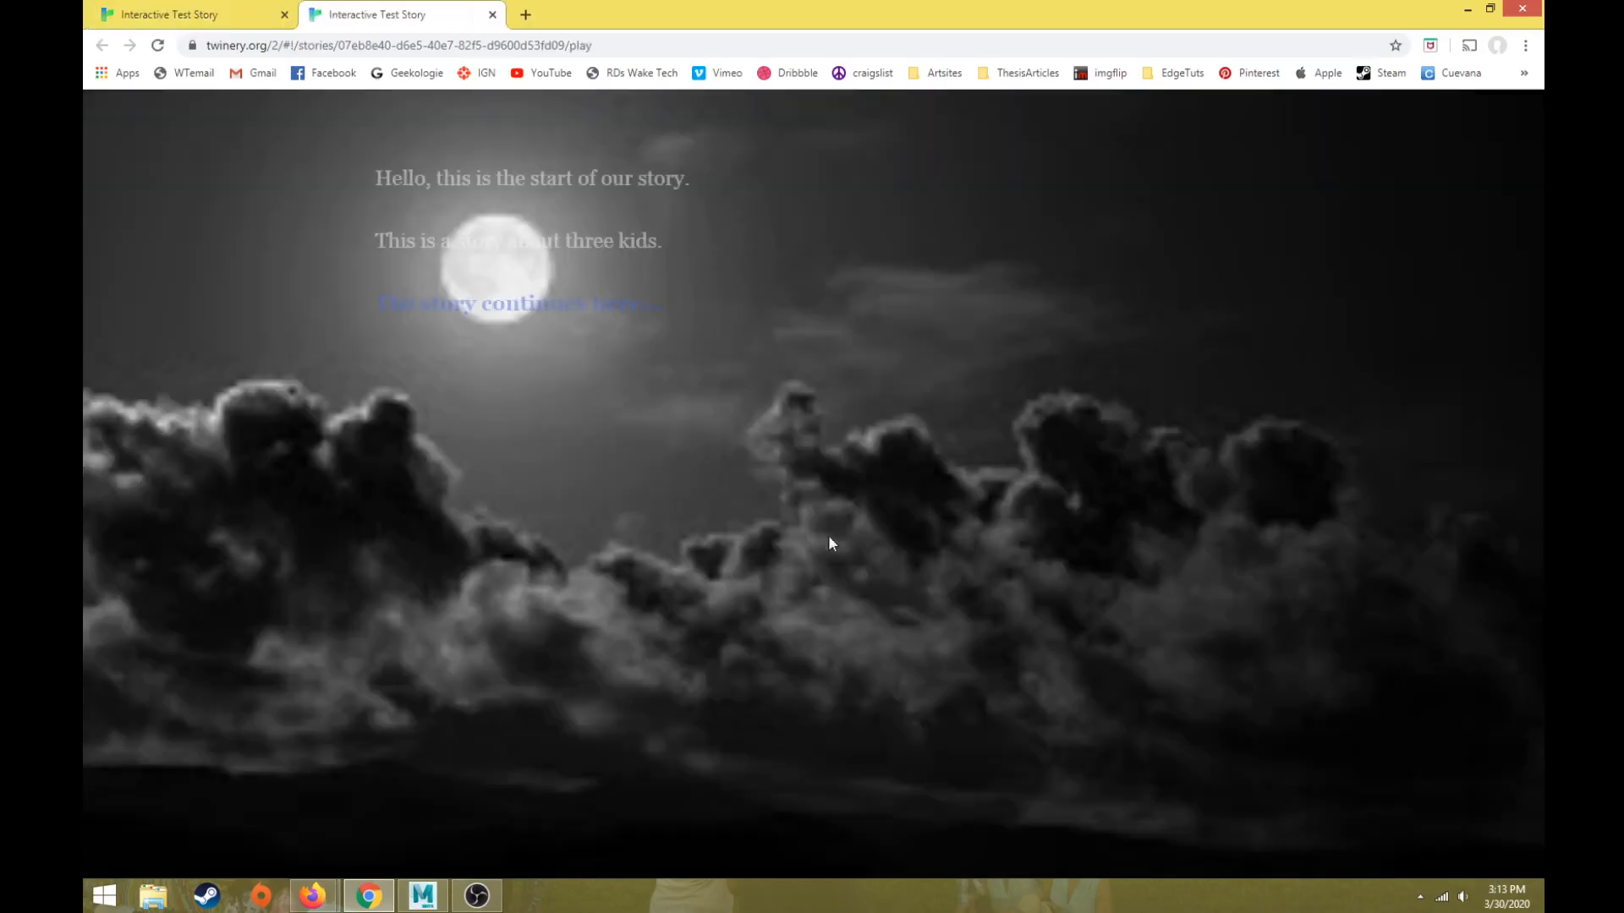
click(581, 307)
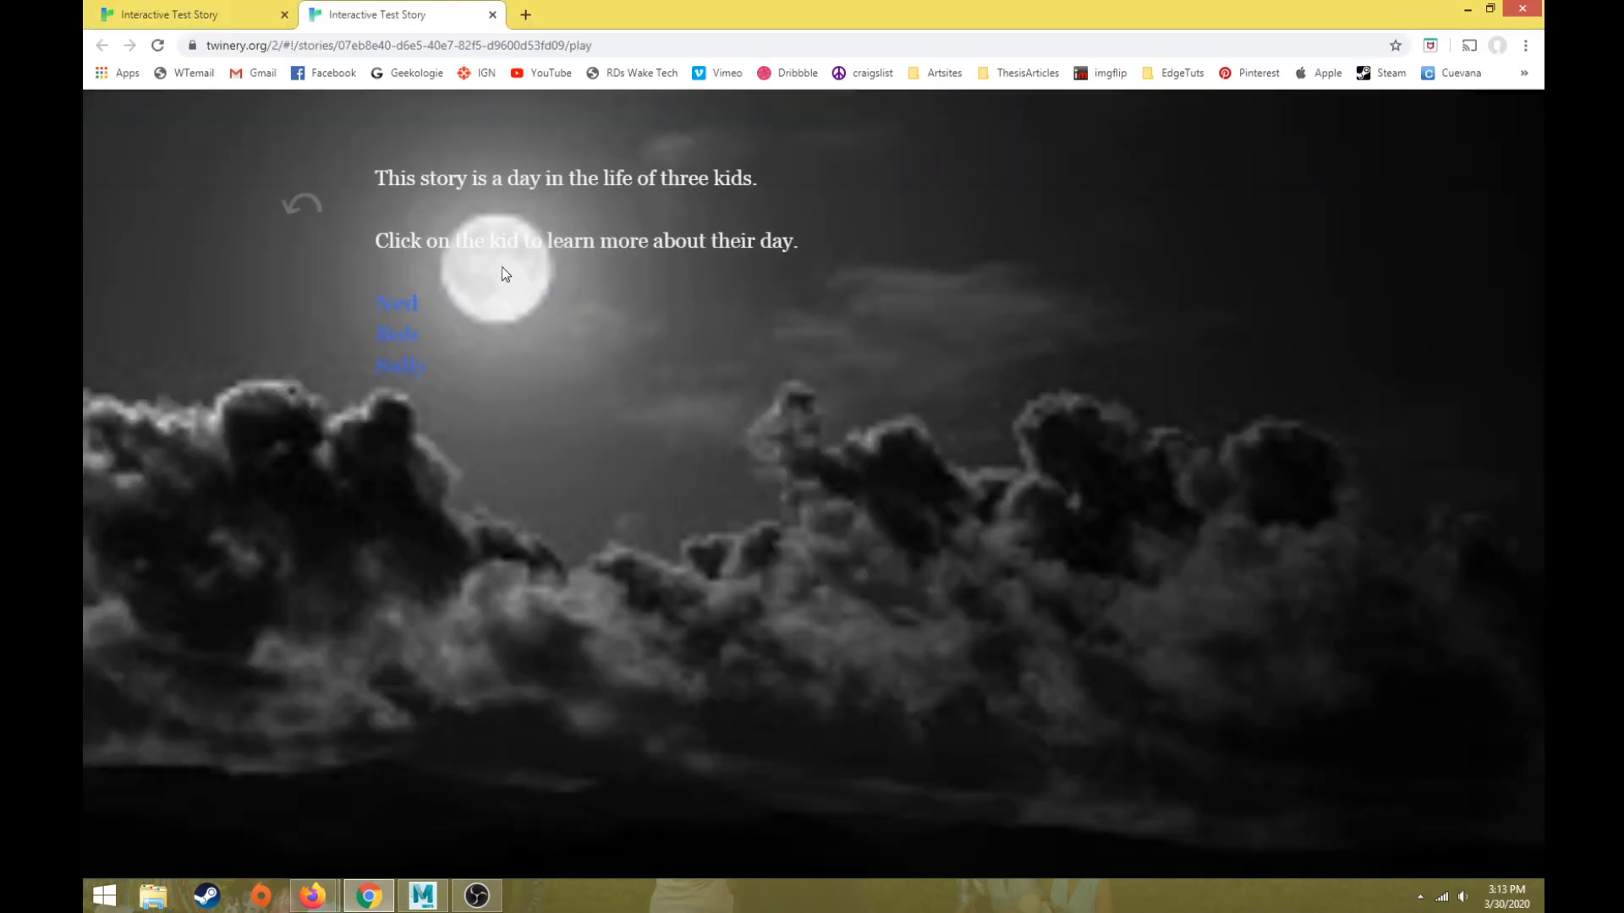
click(415, 303)
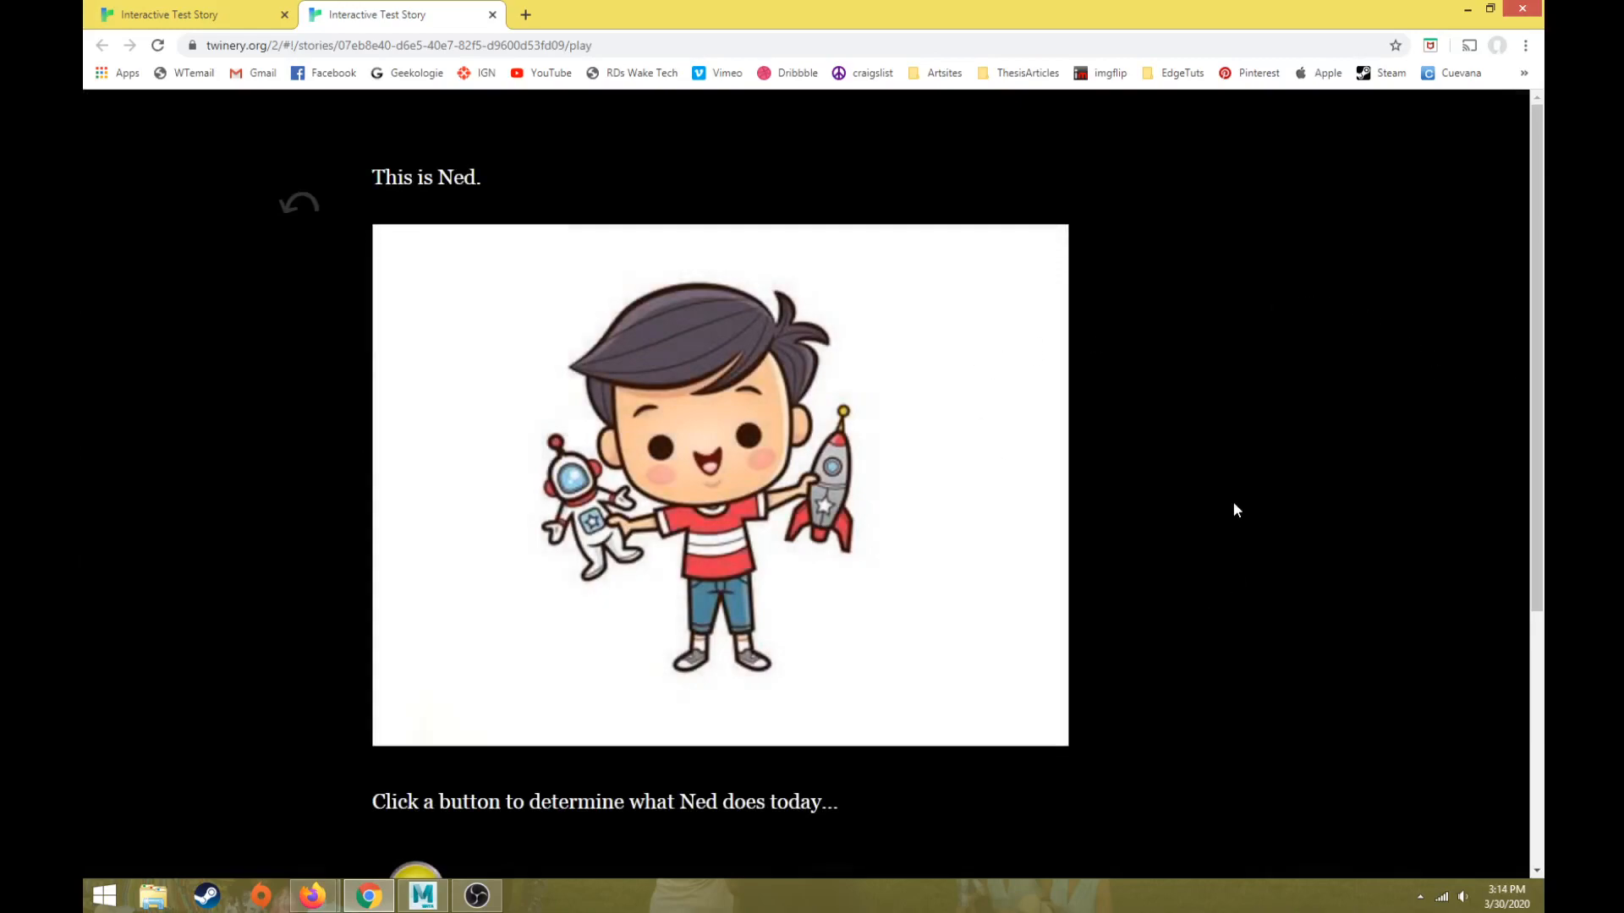
click(492, 15)
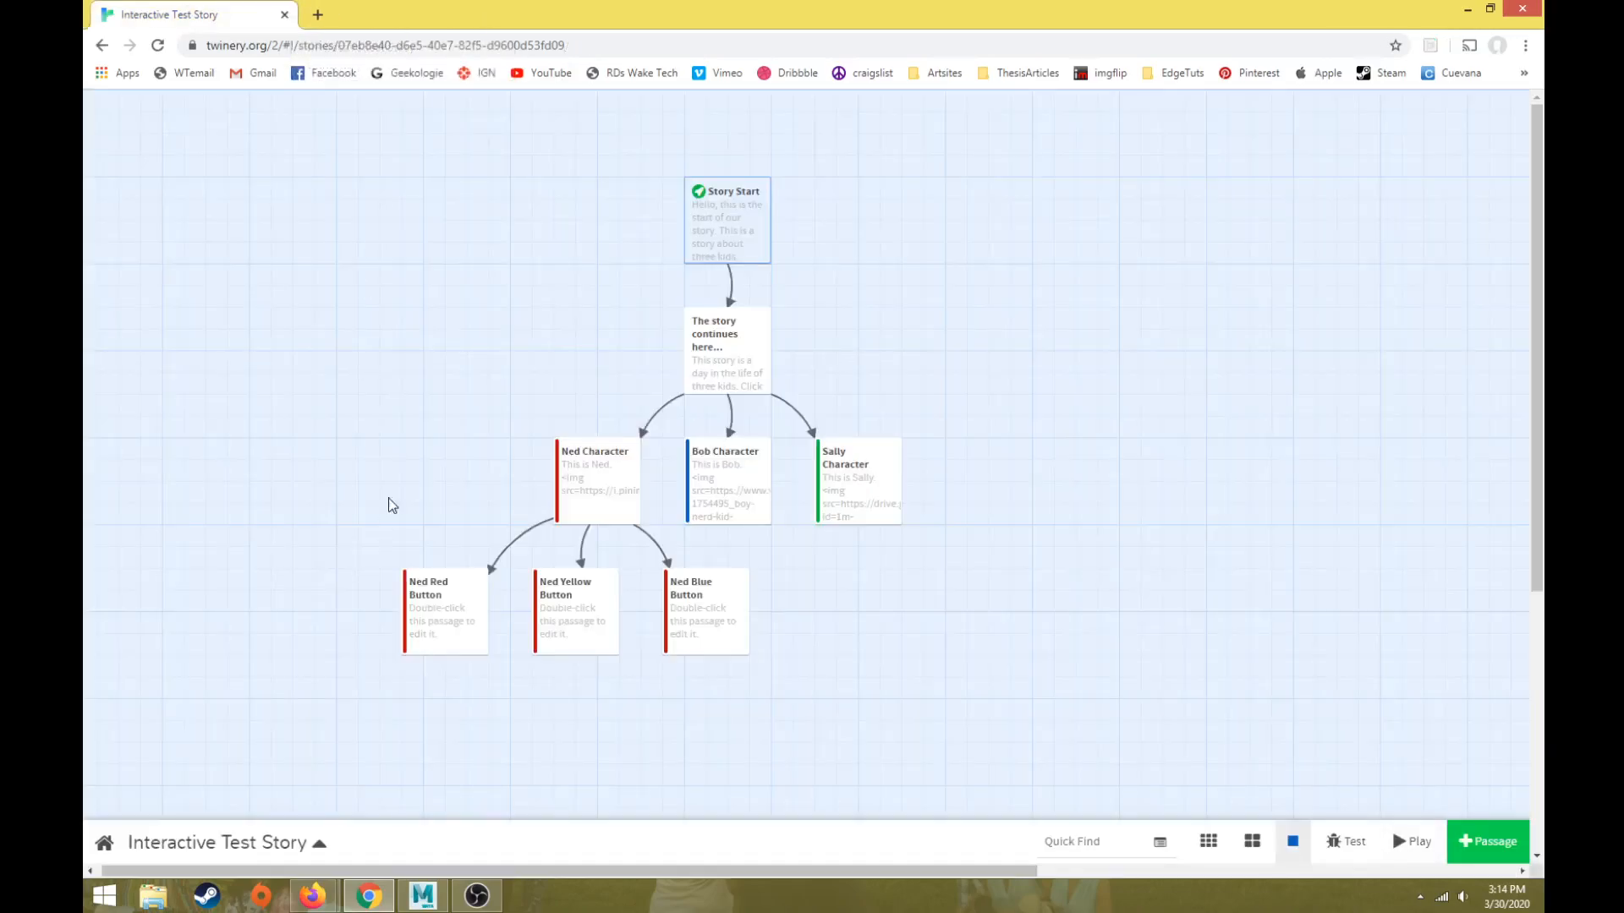
Add a second tw-story rule with "background: red;" below the Base rule in the story stylesheet
click(272, 842)
click(180, 584)
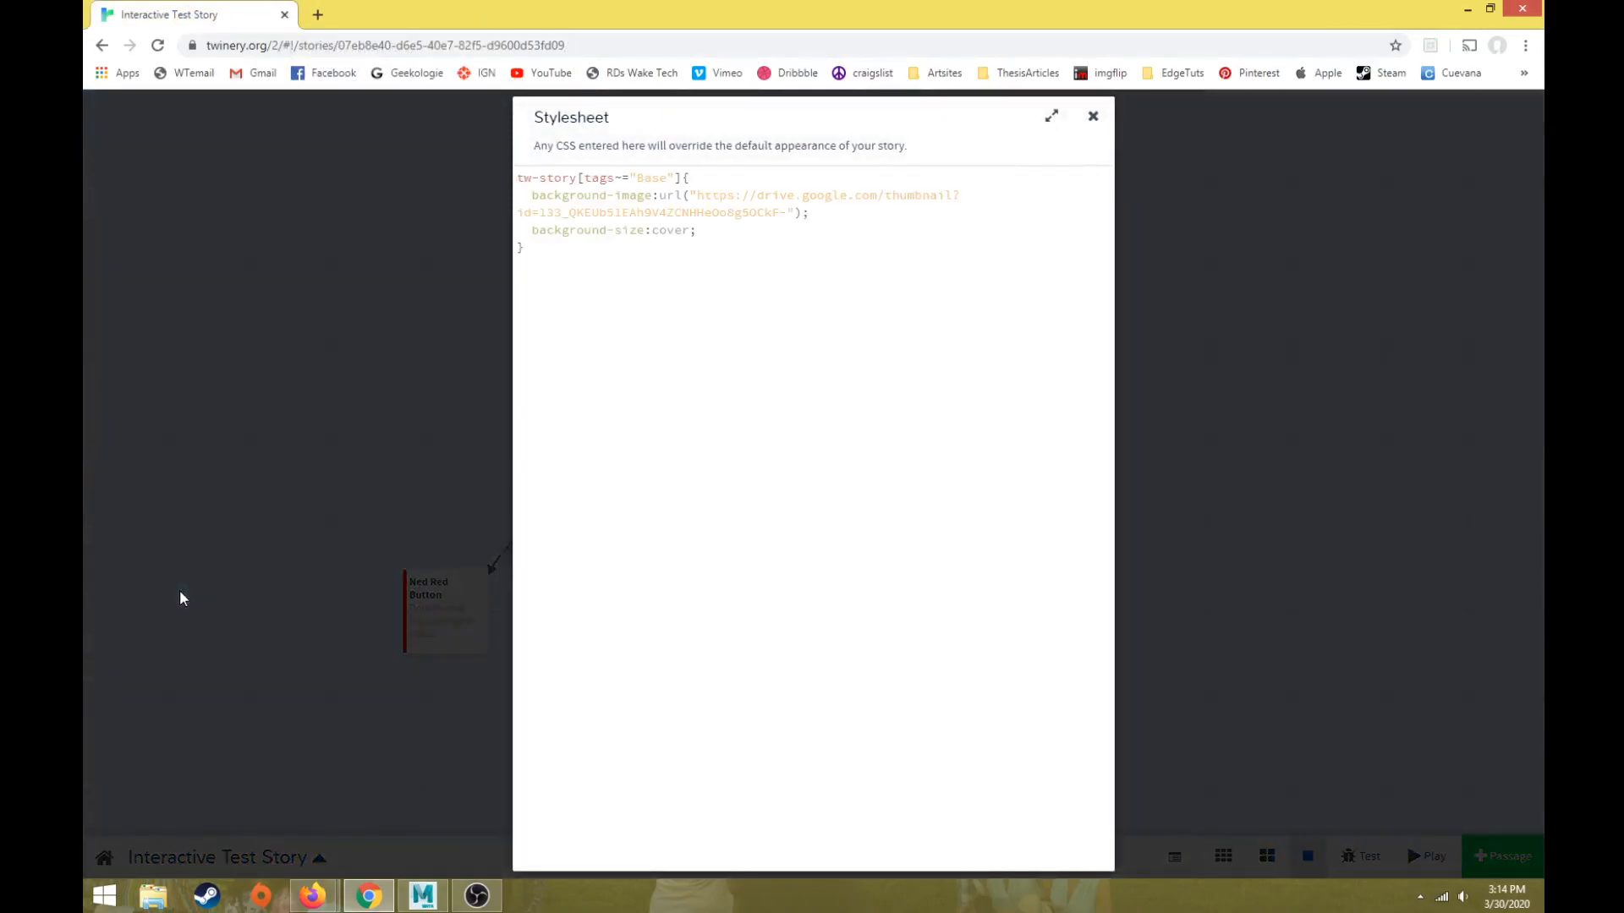
key(Return)
text(tw-story{)
key(Return)
text(background: red;)
key(Return)
text(})
drag(571, 320, 516, 295)
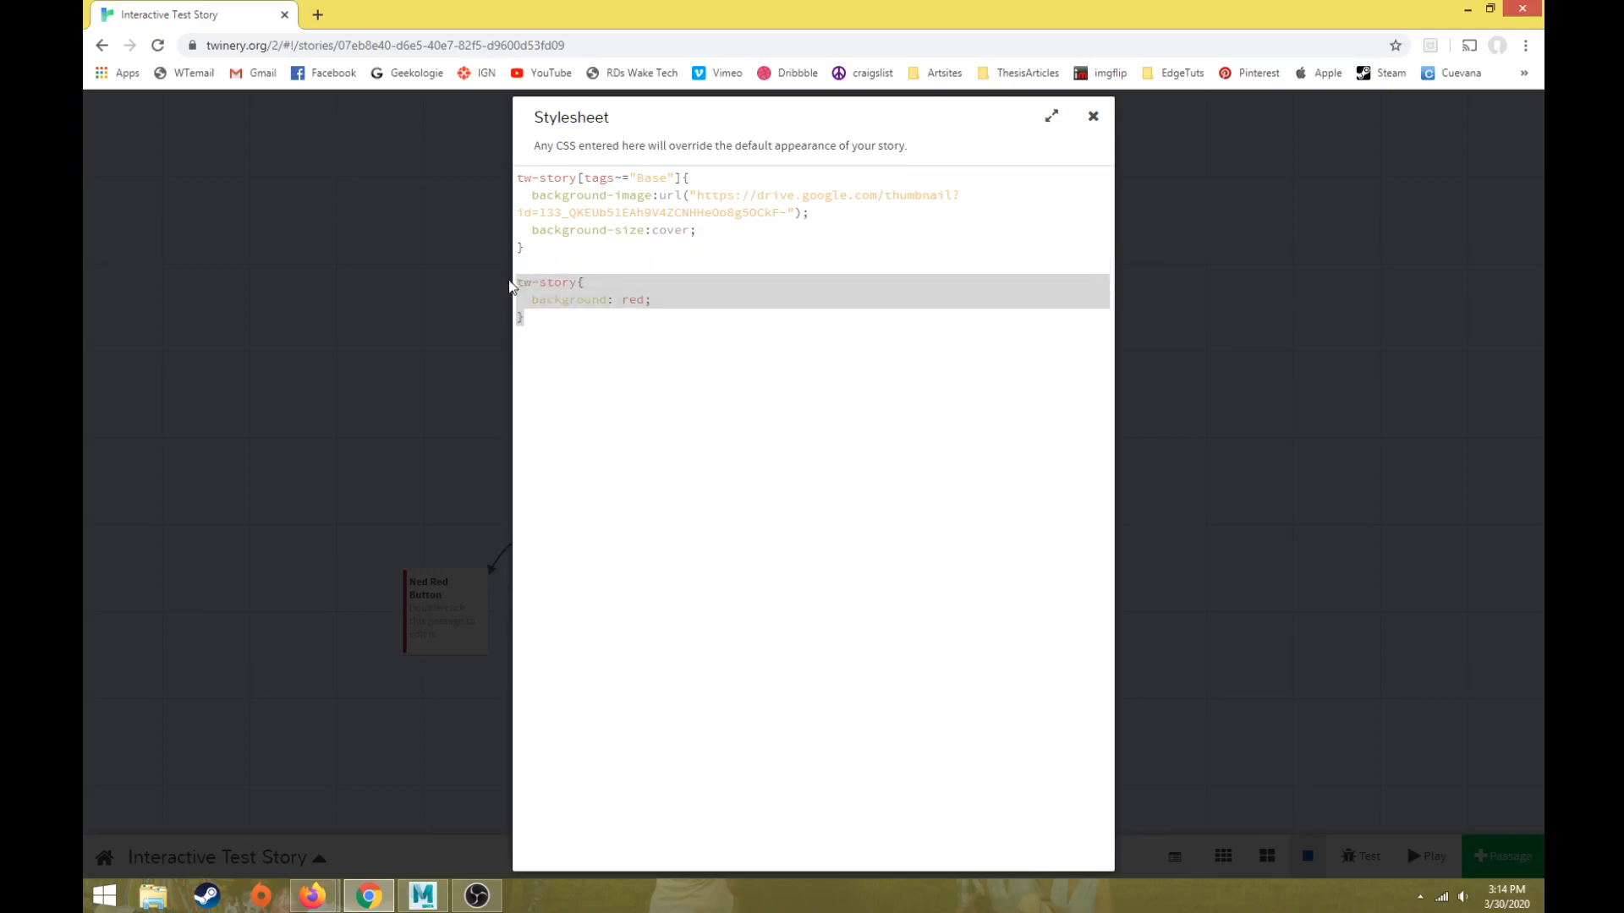
Restrict the red background rule to Ned passages by adding the selector [tags~="Ned"] to its tw-story
click(577, 329)
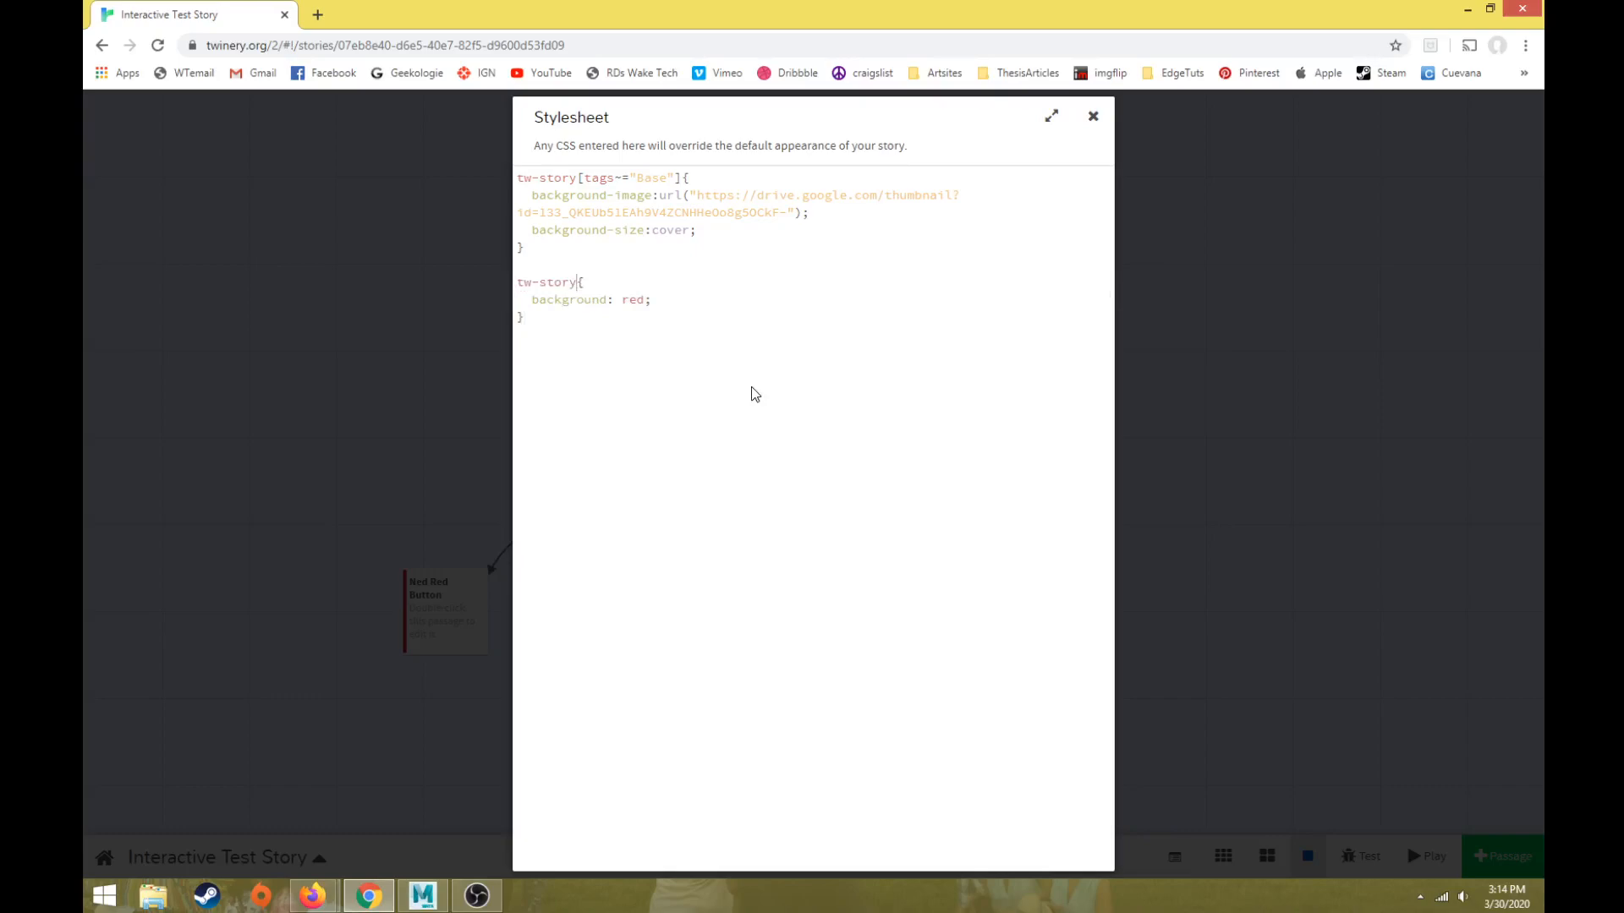
text({[]tags~="Ned)
click(327, 429)
Open the Ned Character passage to check its tag, and close it
click(581, 466)
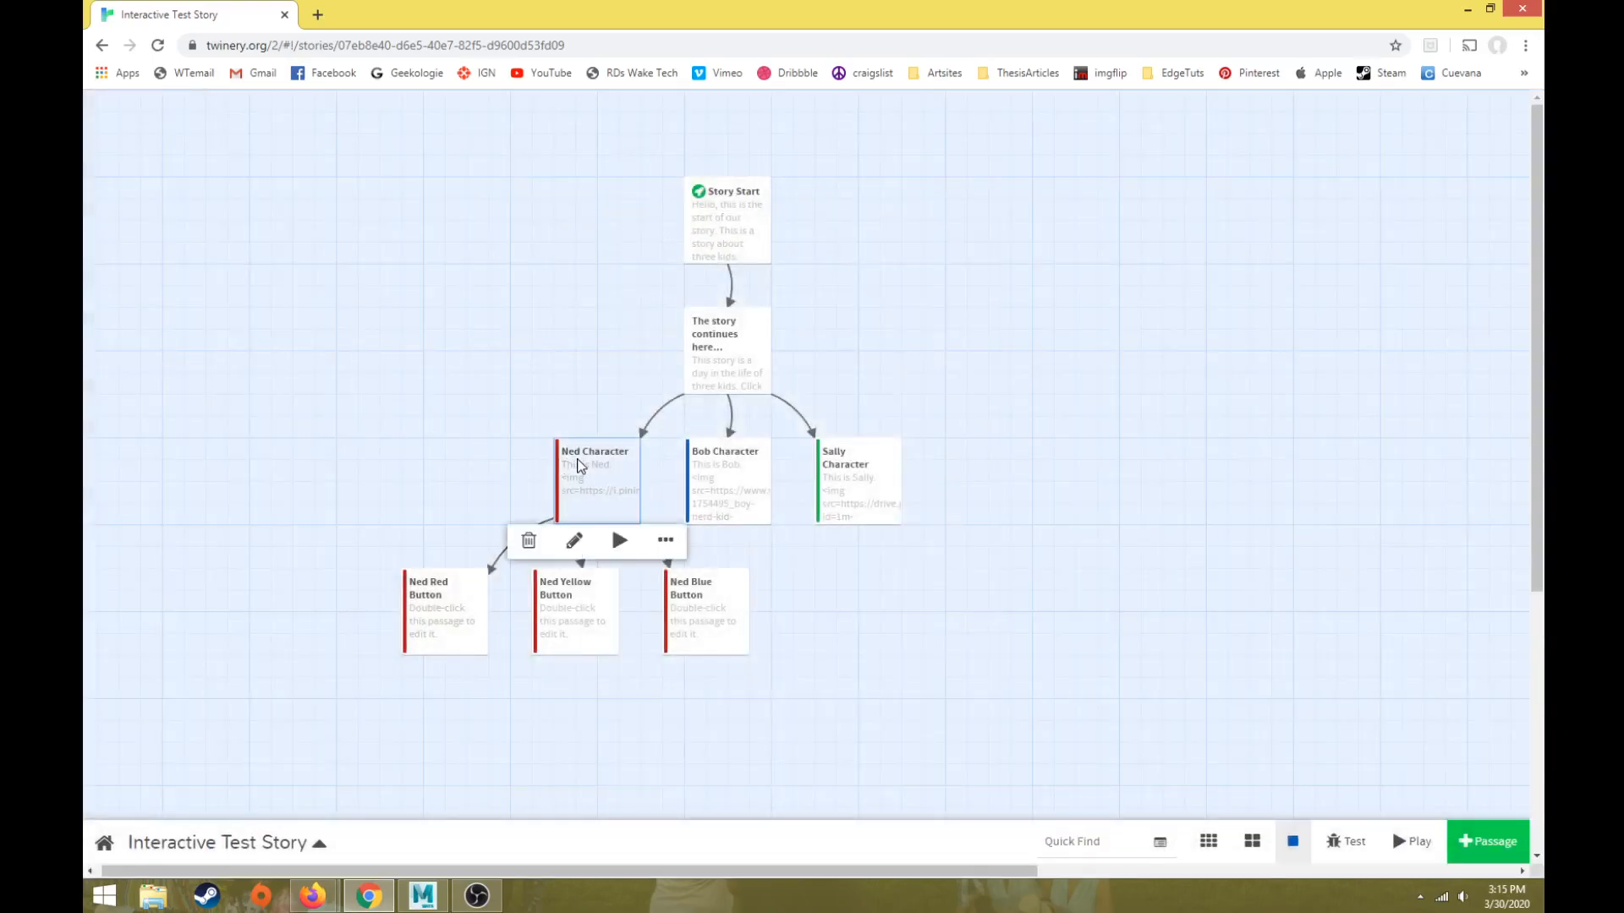
double_click(581, 466)
click(279, 353)
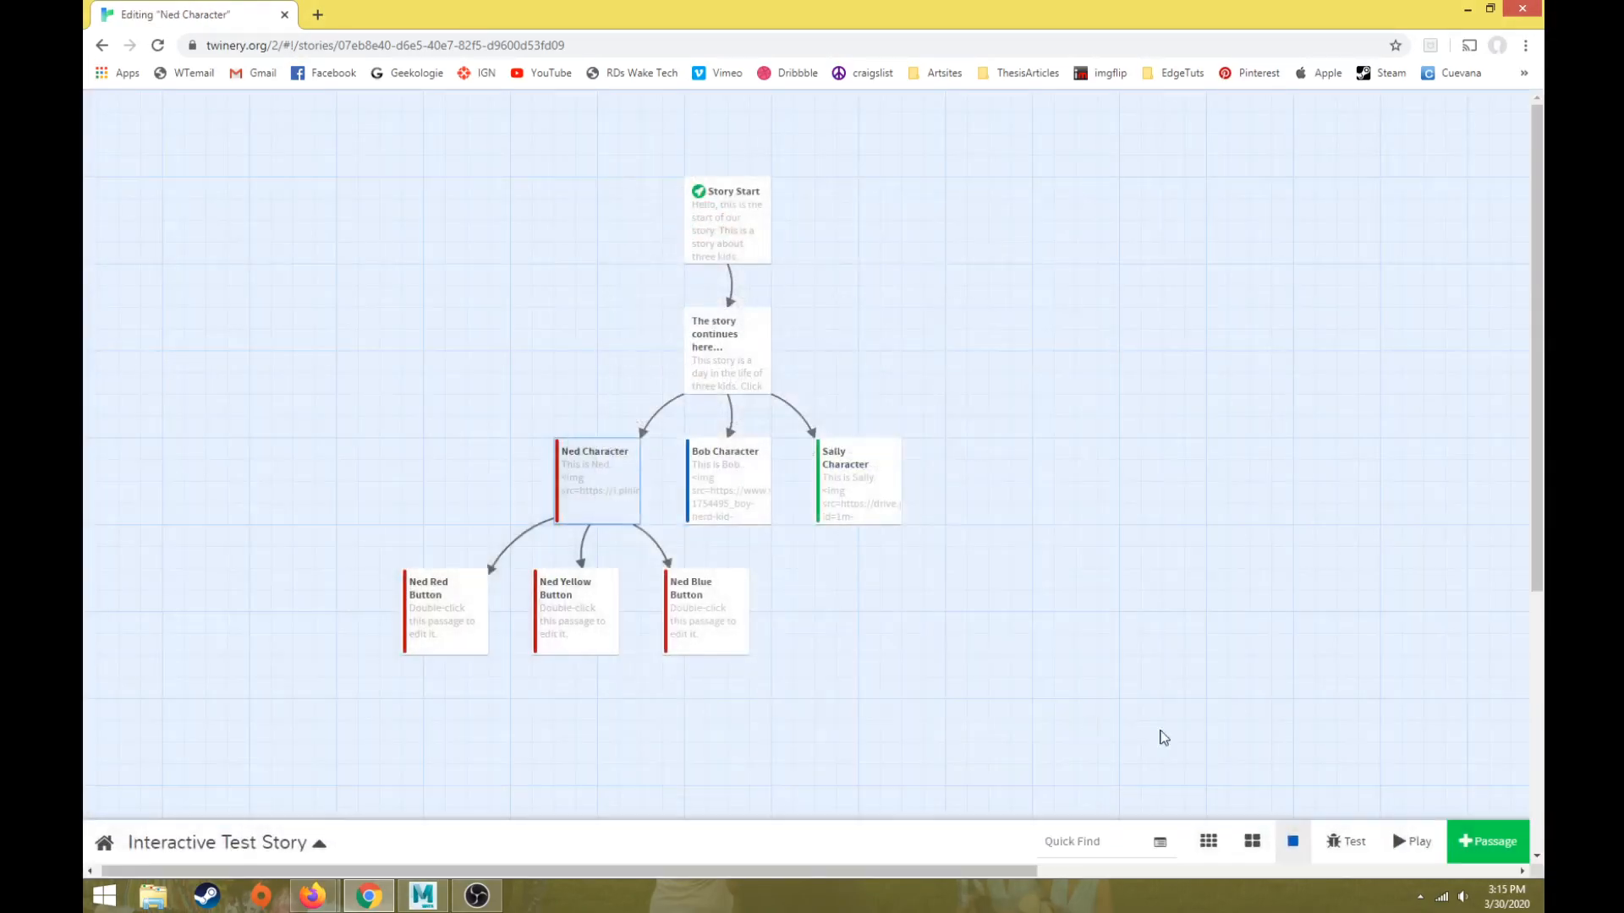
Play the story from the start through to the Ned passage and inspect its background down to the buttons
click(1410, 841)
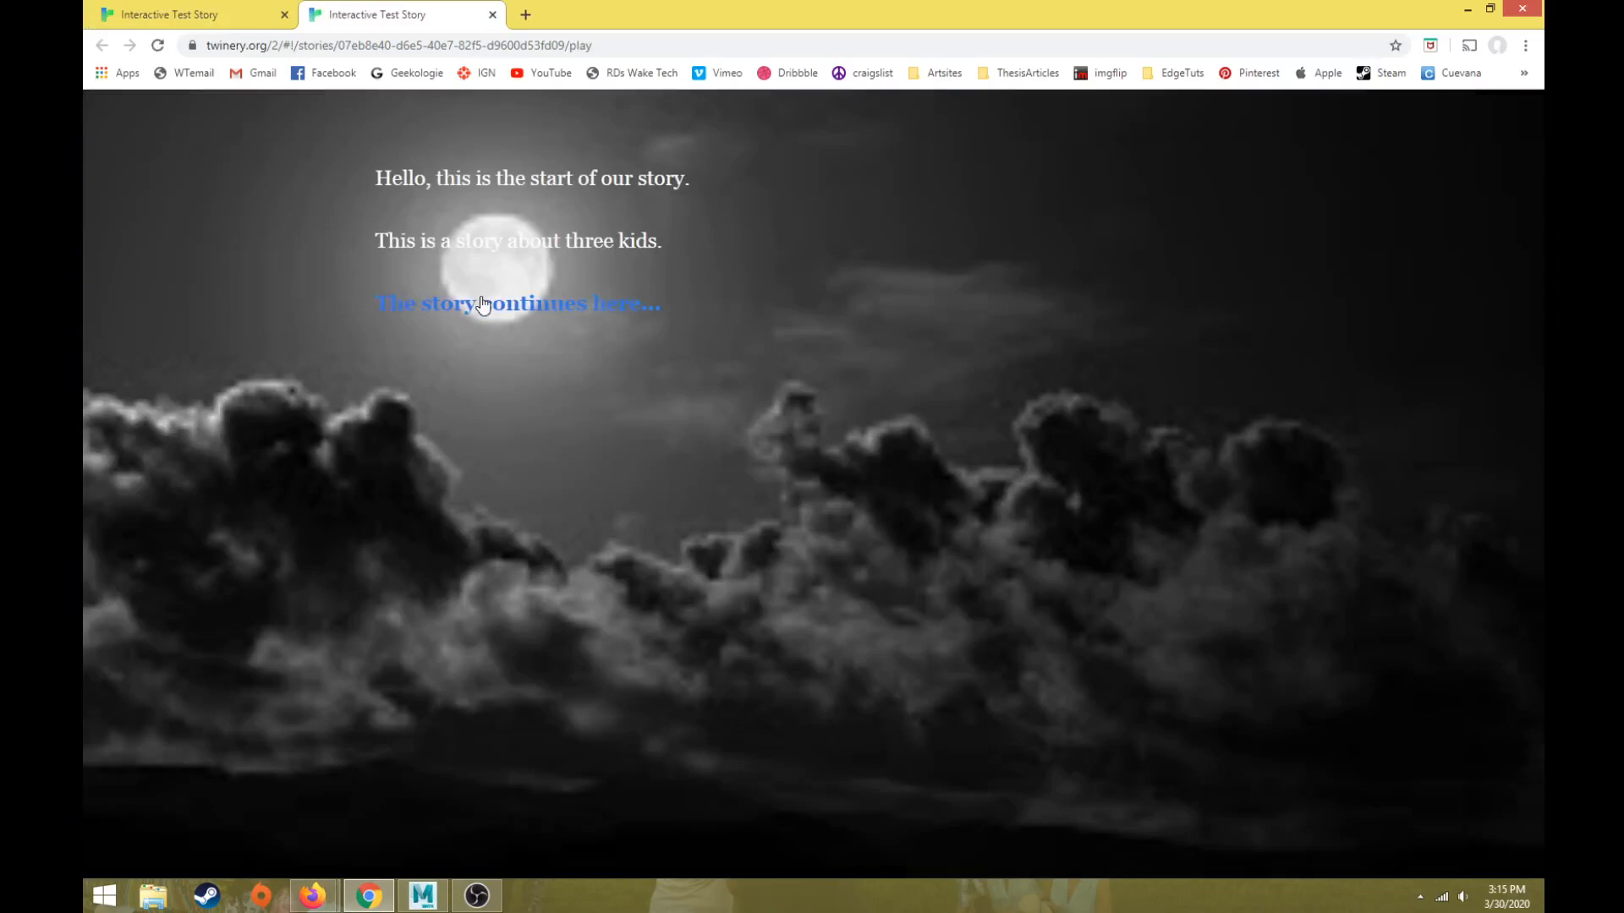
click(484, 305)
click(411, 306)
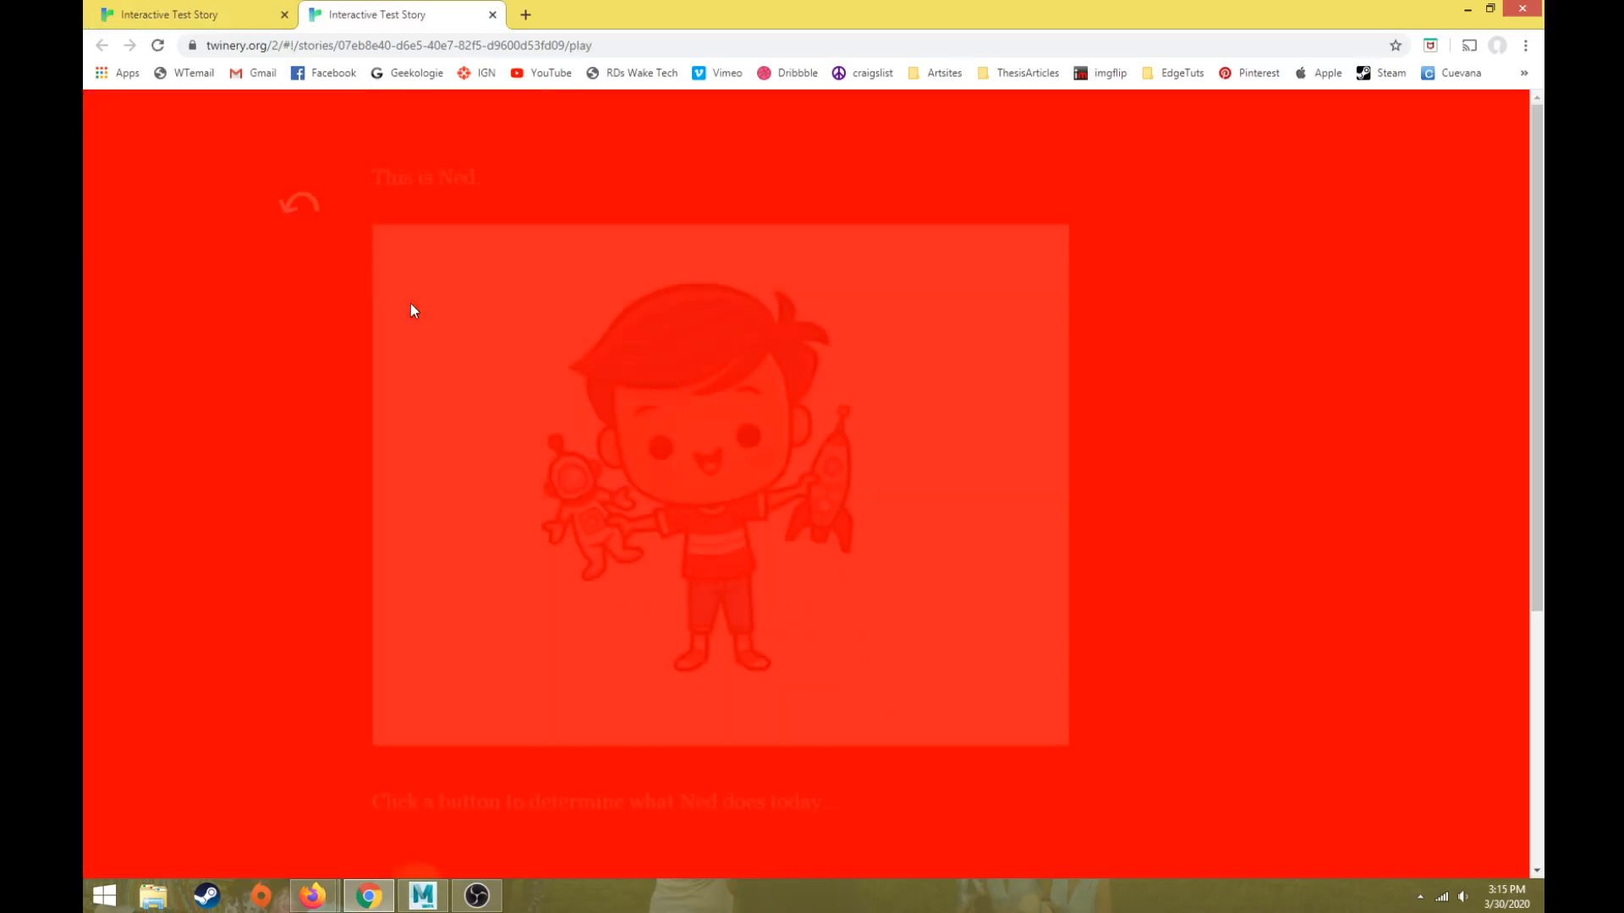
scroll(255, 455, down, 5)
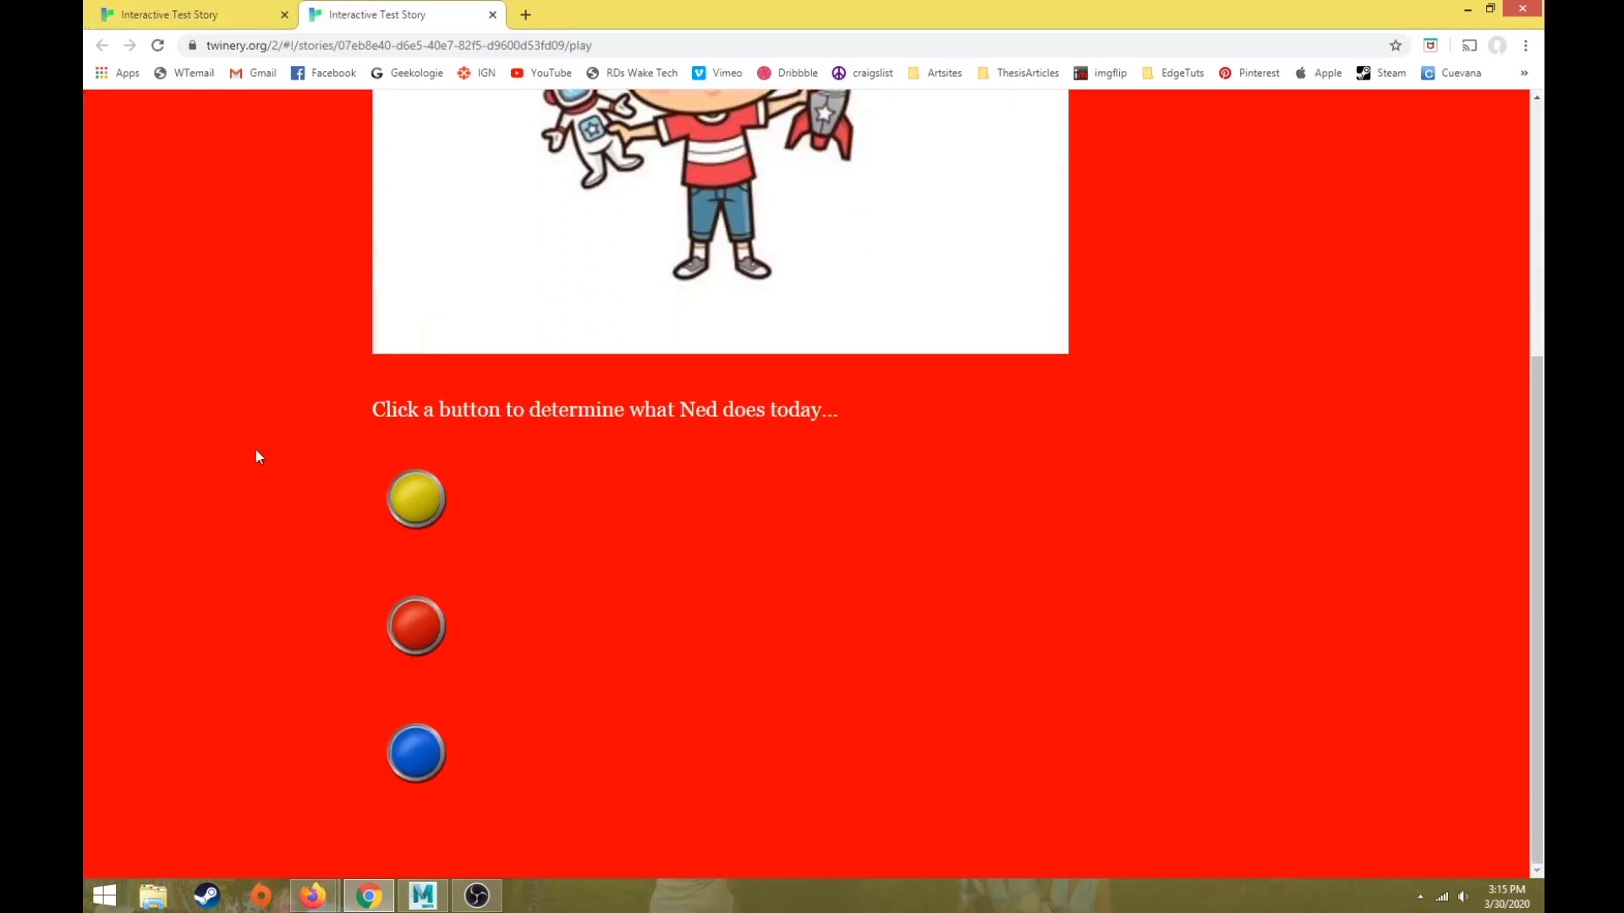
Check the background of the passages behind Ned's yellow and red buttons, returning to Ned each time, and close the playthrough
click(409, 500)
click(320, 204)
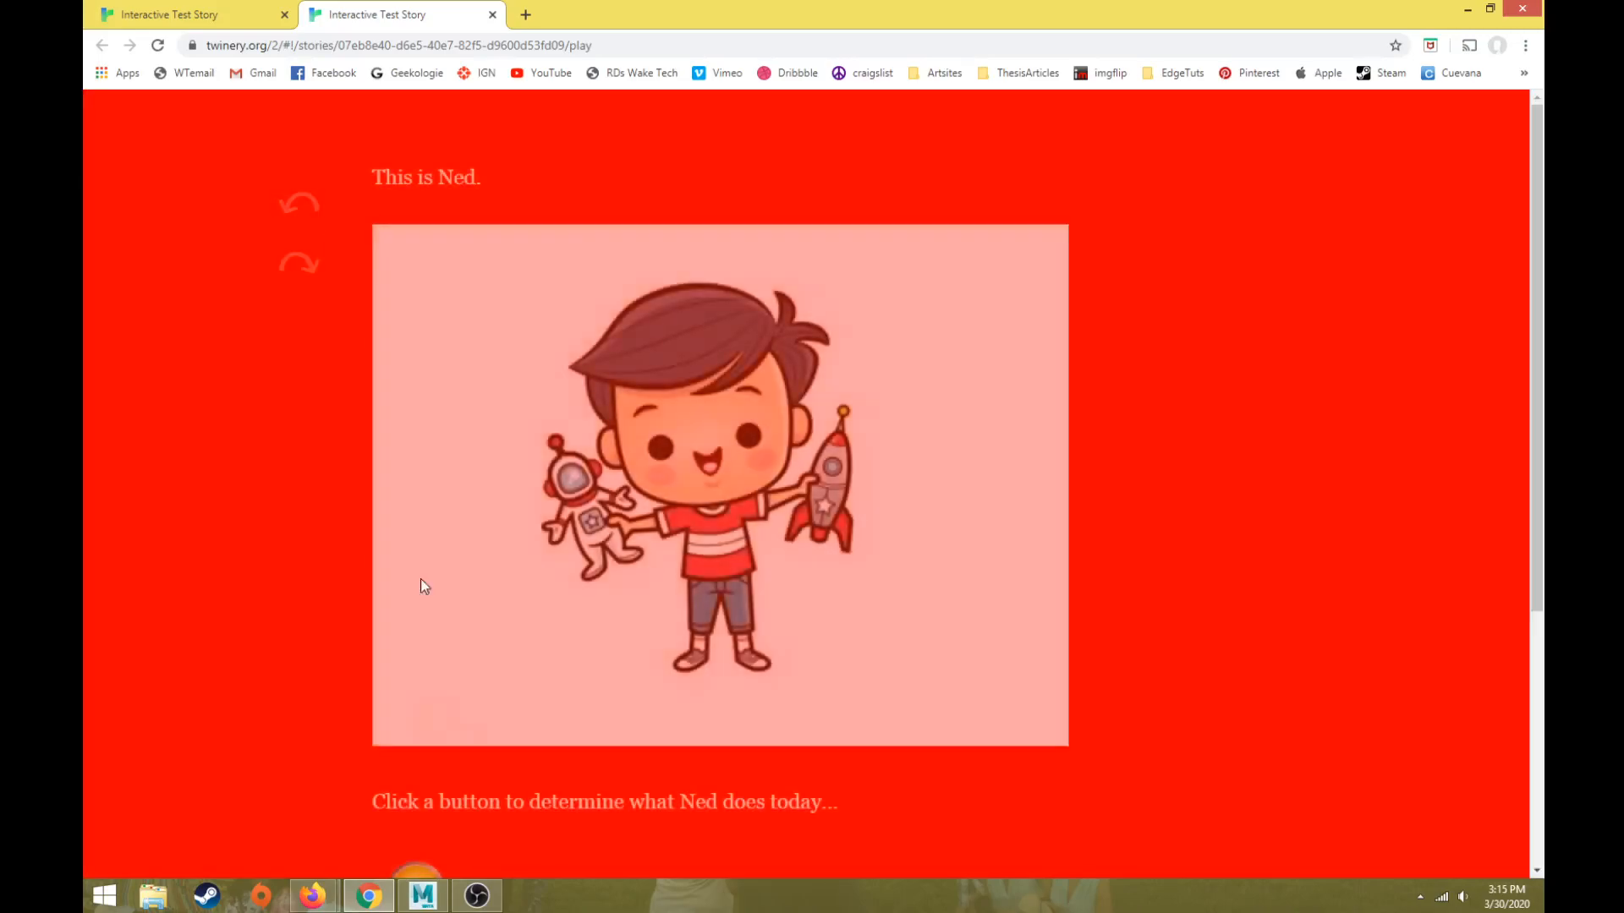
scroll(432, 744, down, 5)
click(415, 624)
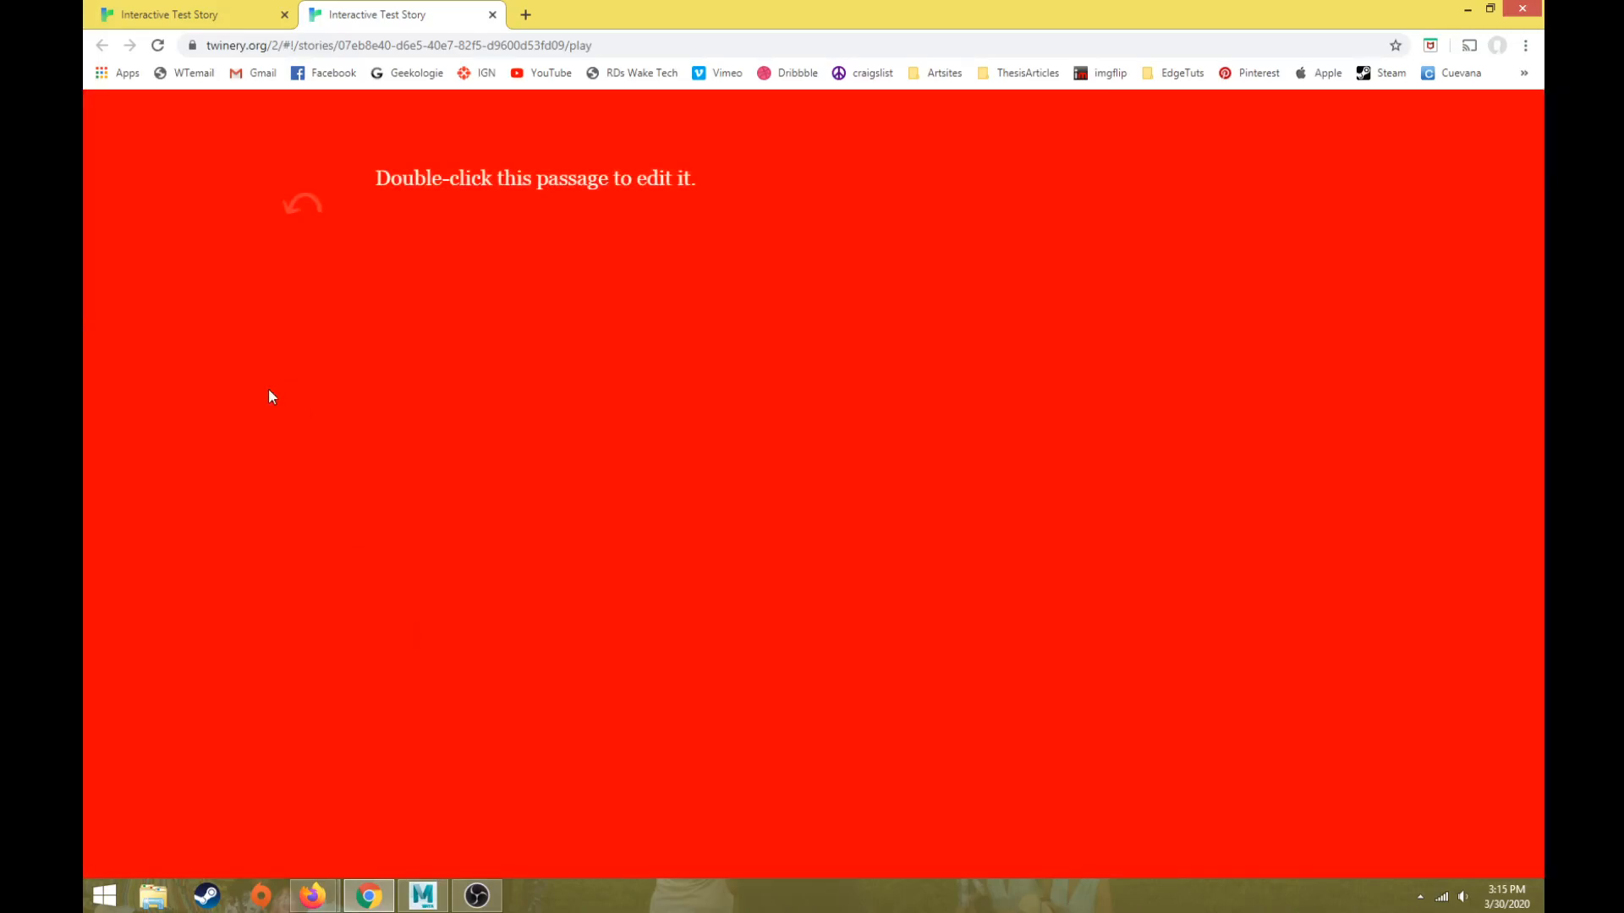
click(298, 205)
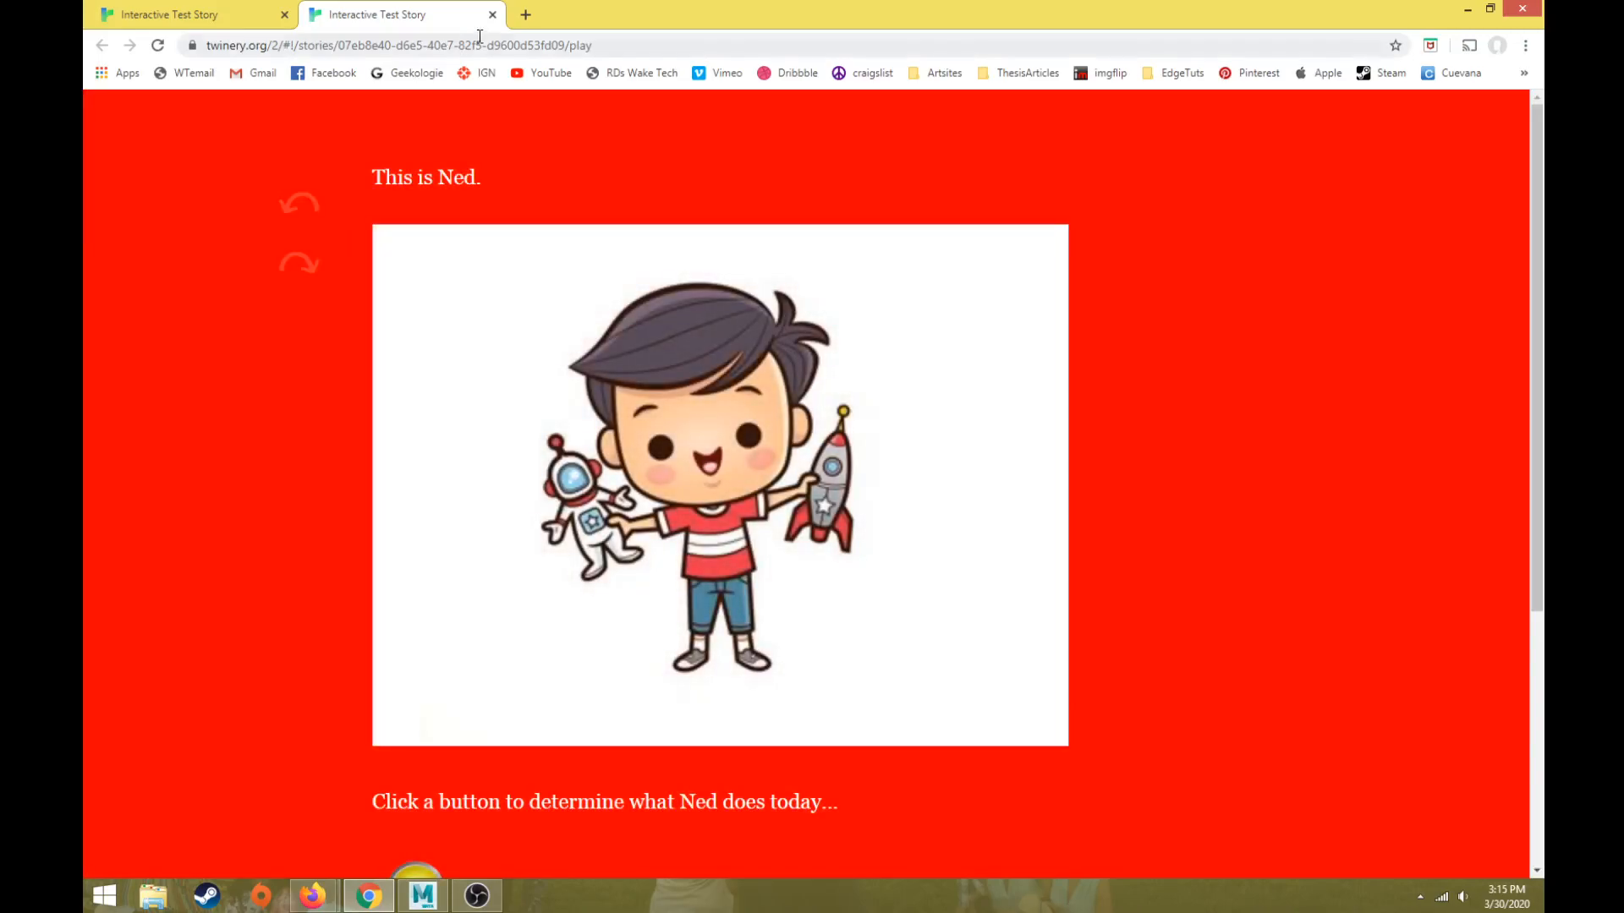
click(491, 16)
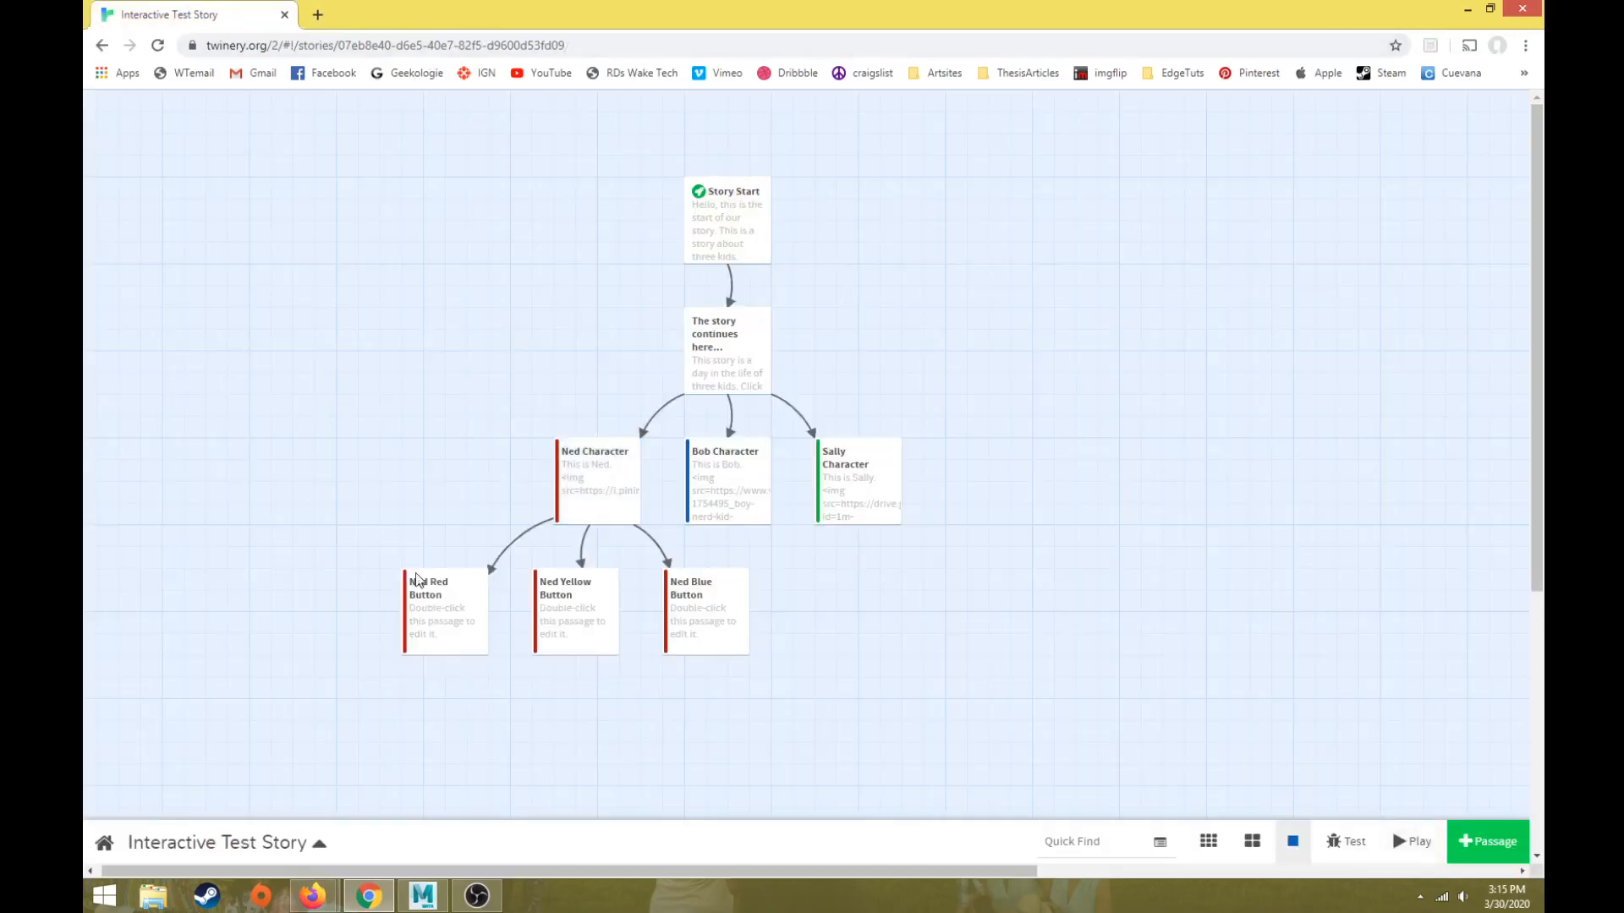
Add a new rule below the Ned rule in the story stylesheet, with the selector tw-story [tags~="Bob"]
click(285, 844)
click(211, 584)
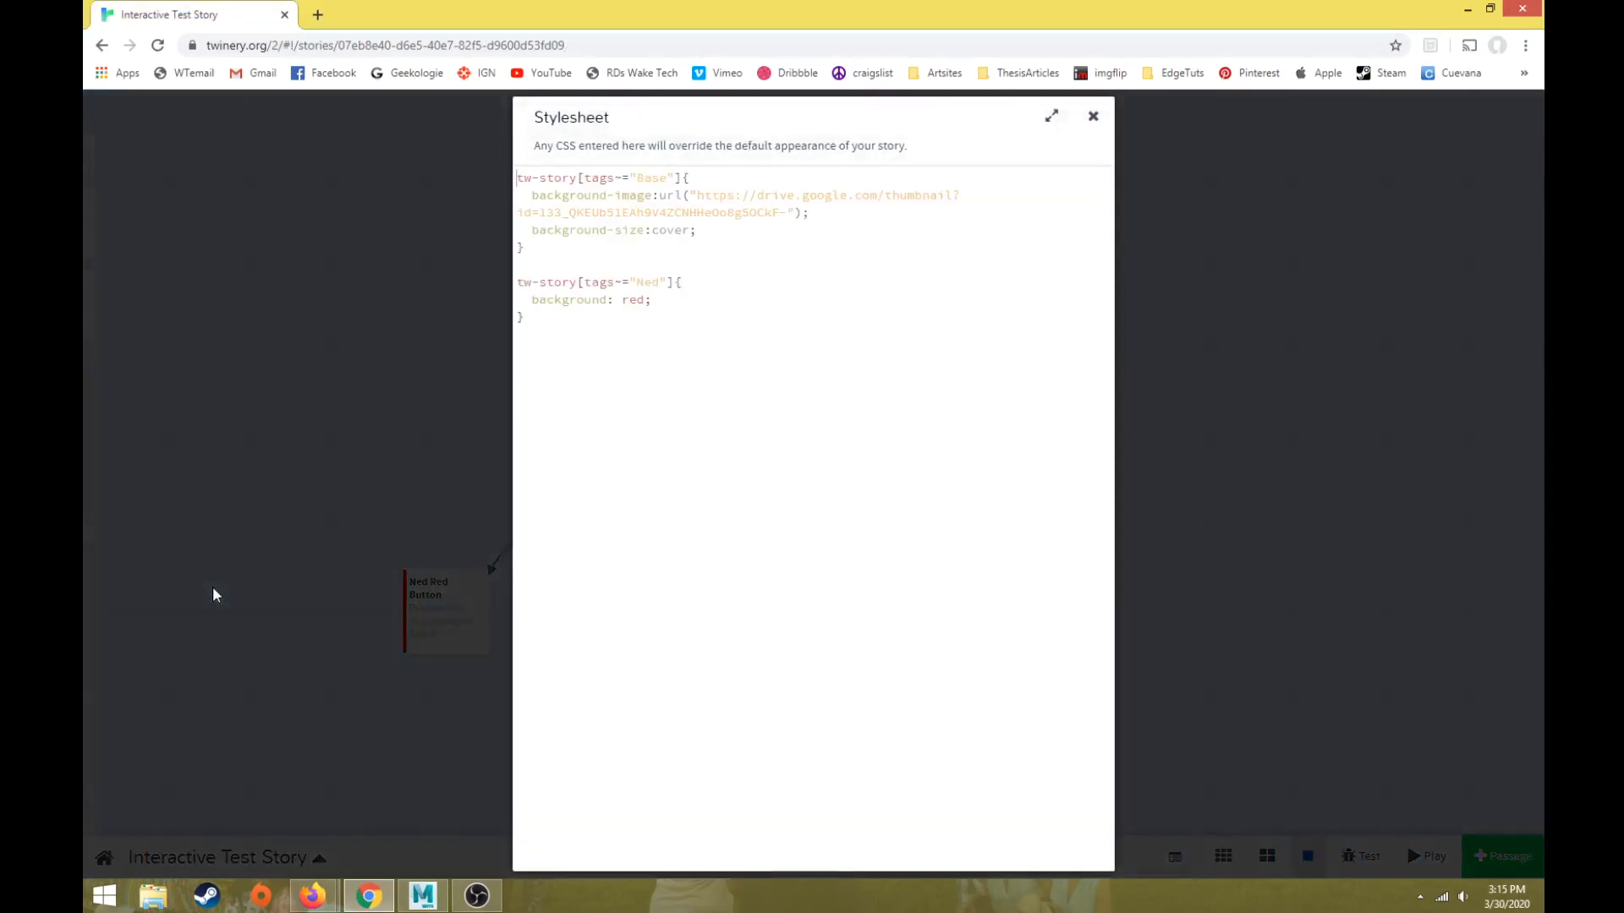
drag(583, 325, 510, 290)
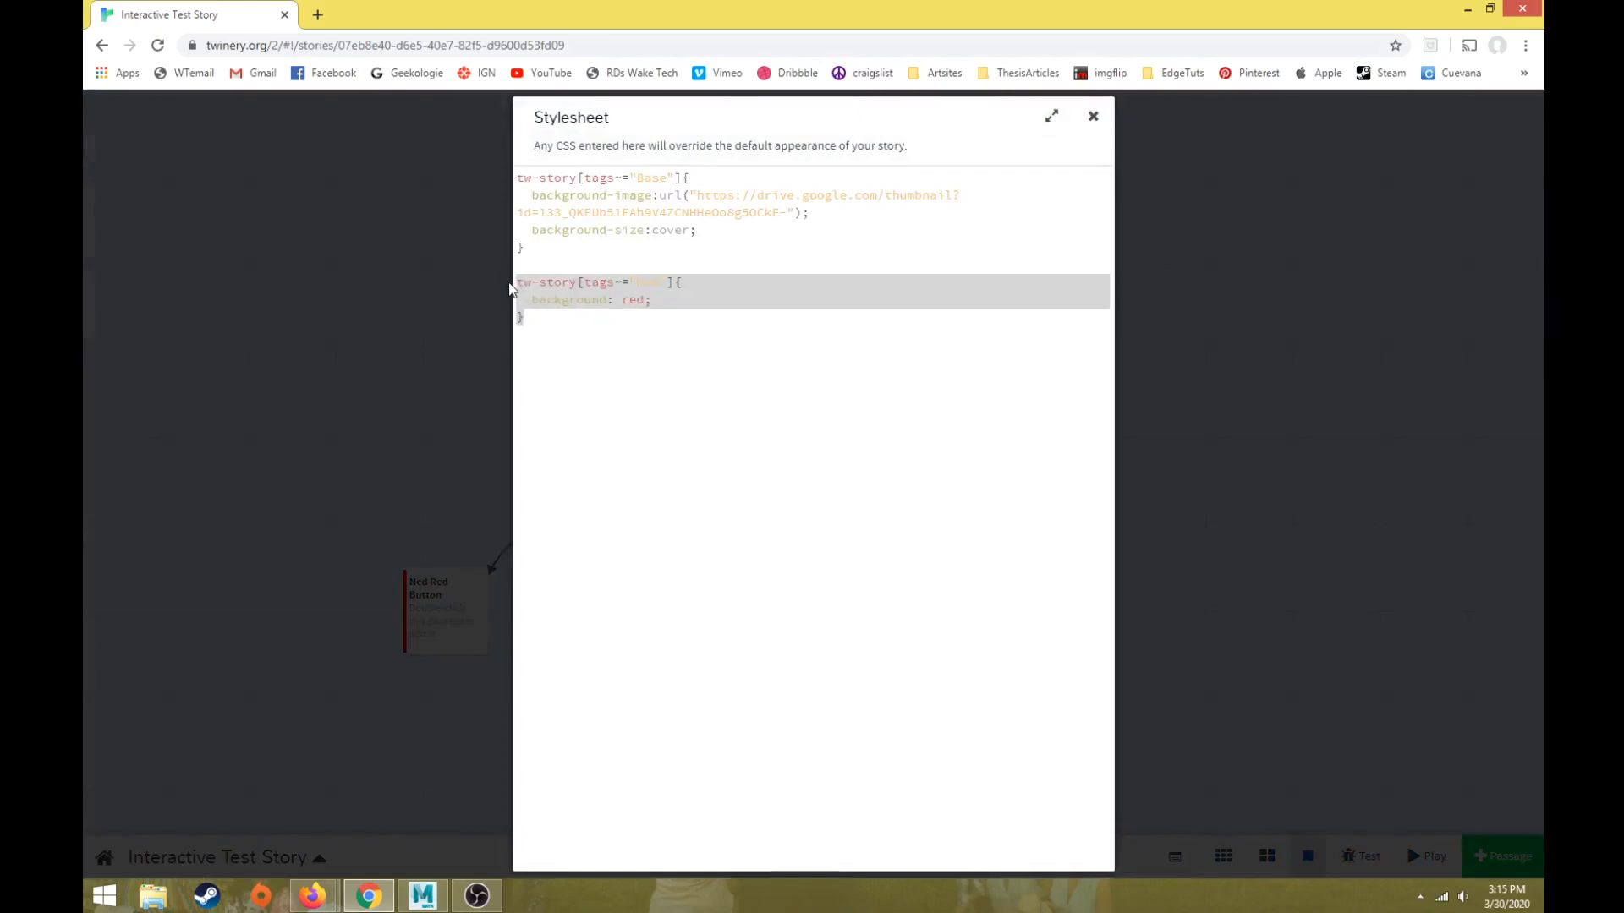
click(554, 349)
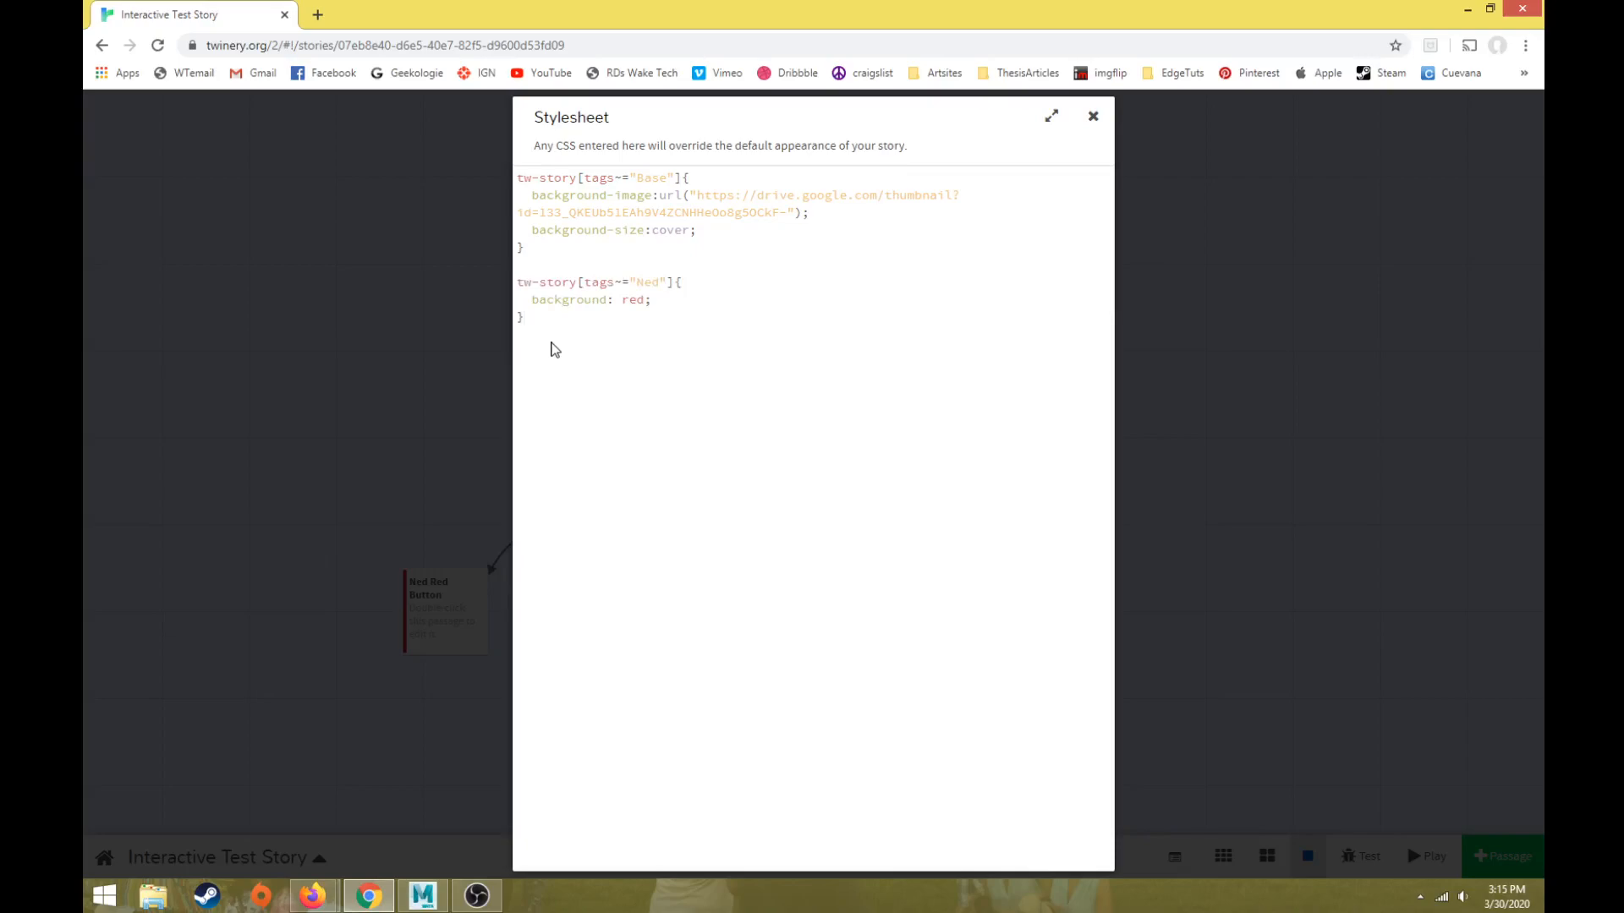
key(Return)
text(tw)
text(-story)
text( [)
text(tags)
text(~)
text(=)
text("")
text(Bot)
text(])
text({)
Set the Bob rule's background to #000000 and close the stylesheet
key(Return)
text(background)
text(000000)
text(;)
click(373, 440)
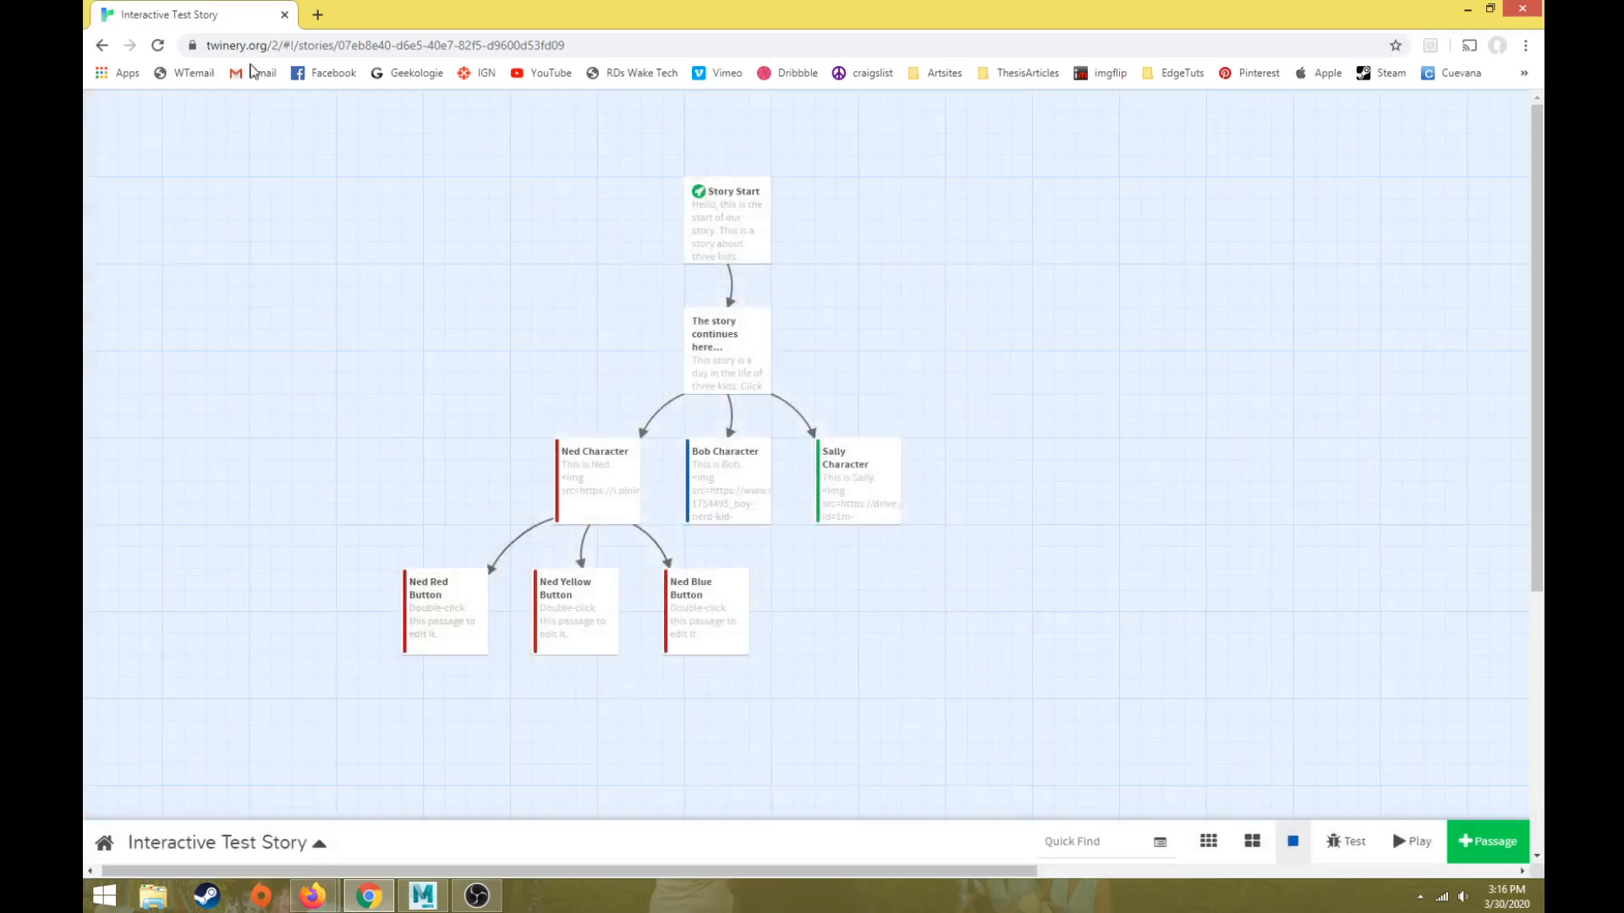
Search the web for a hex color picker in a new browser tab
click(317, 15)
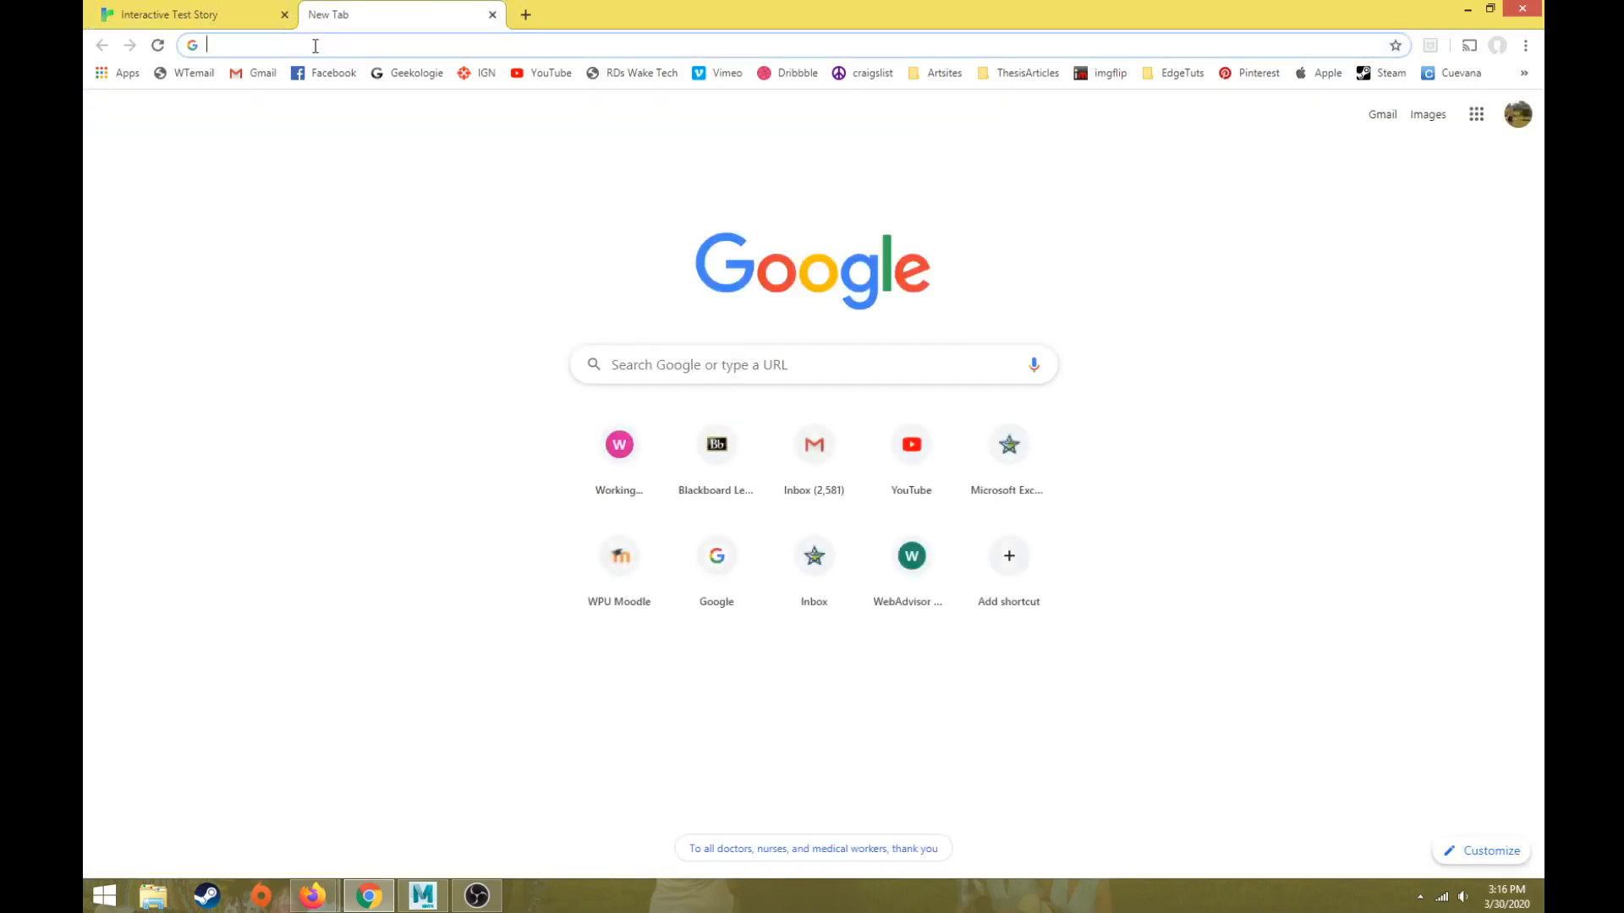
text(hex colo)
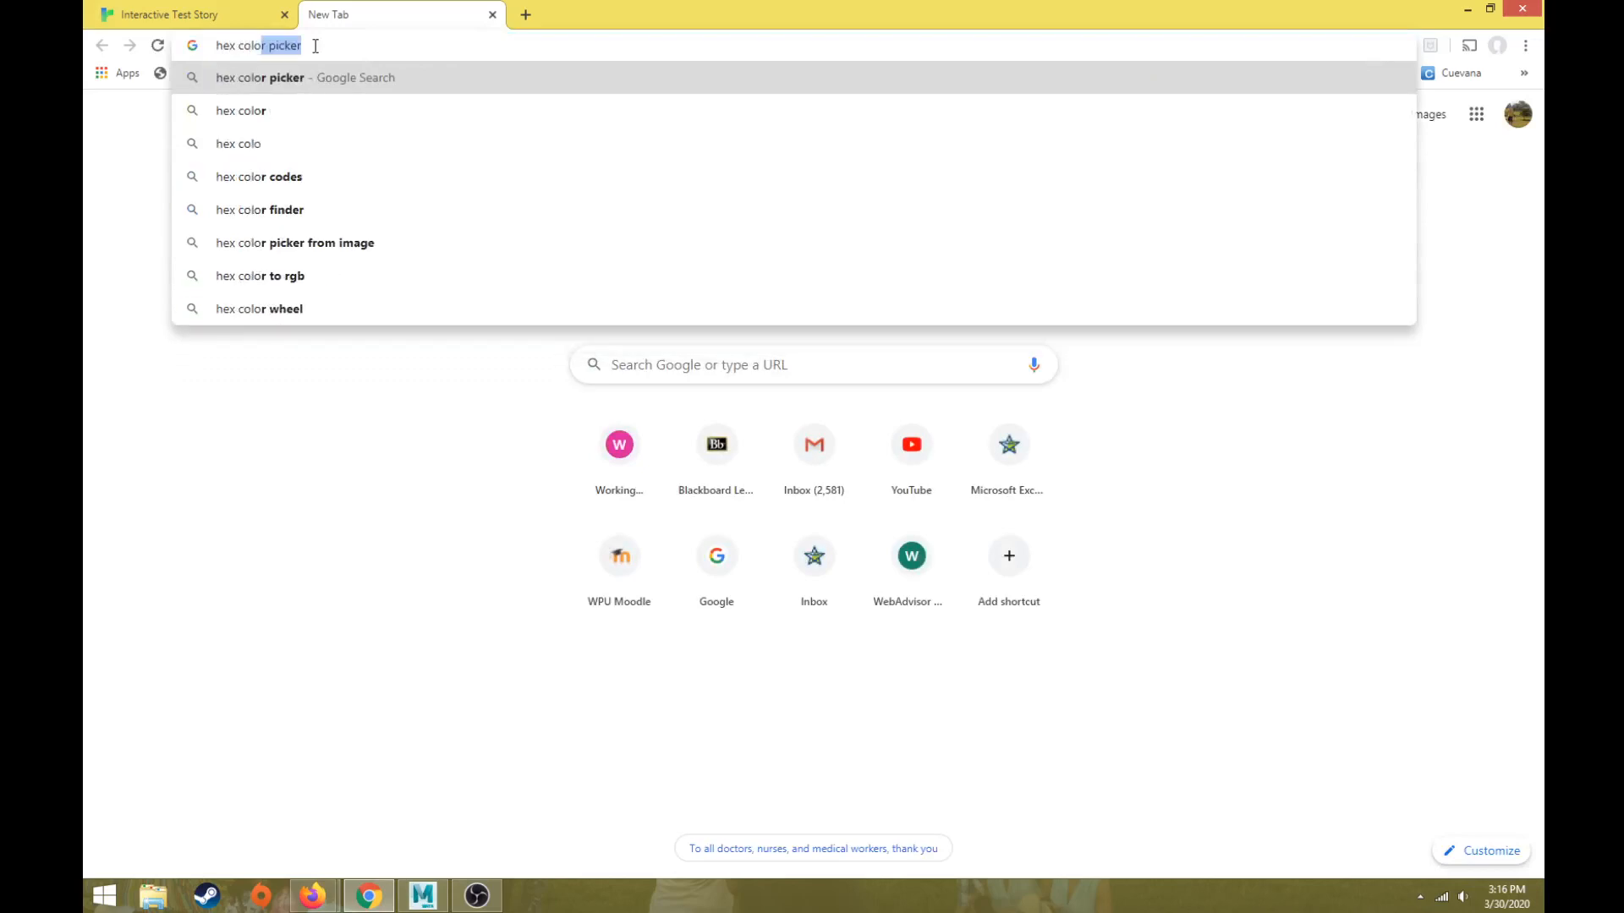
key(Return)
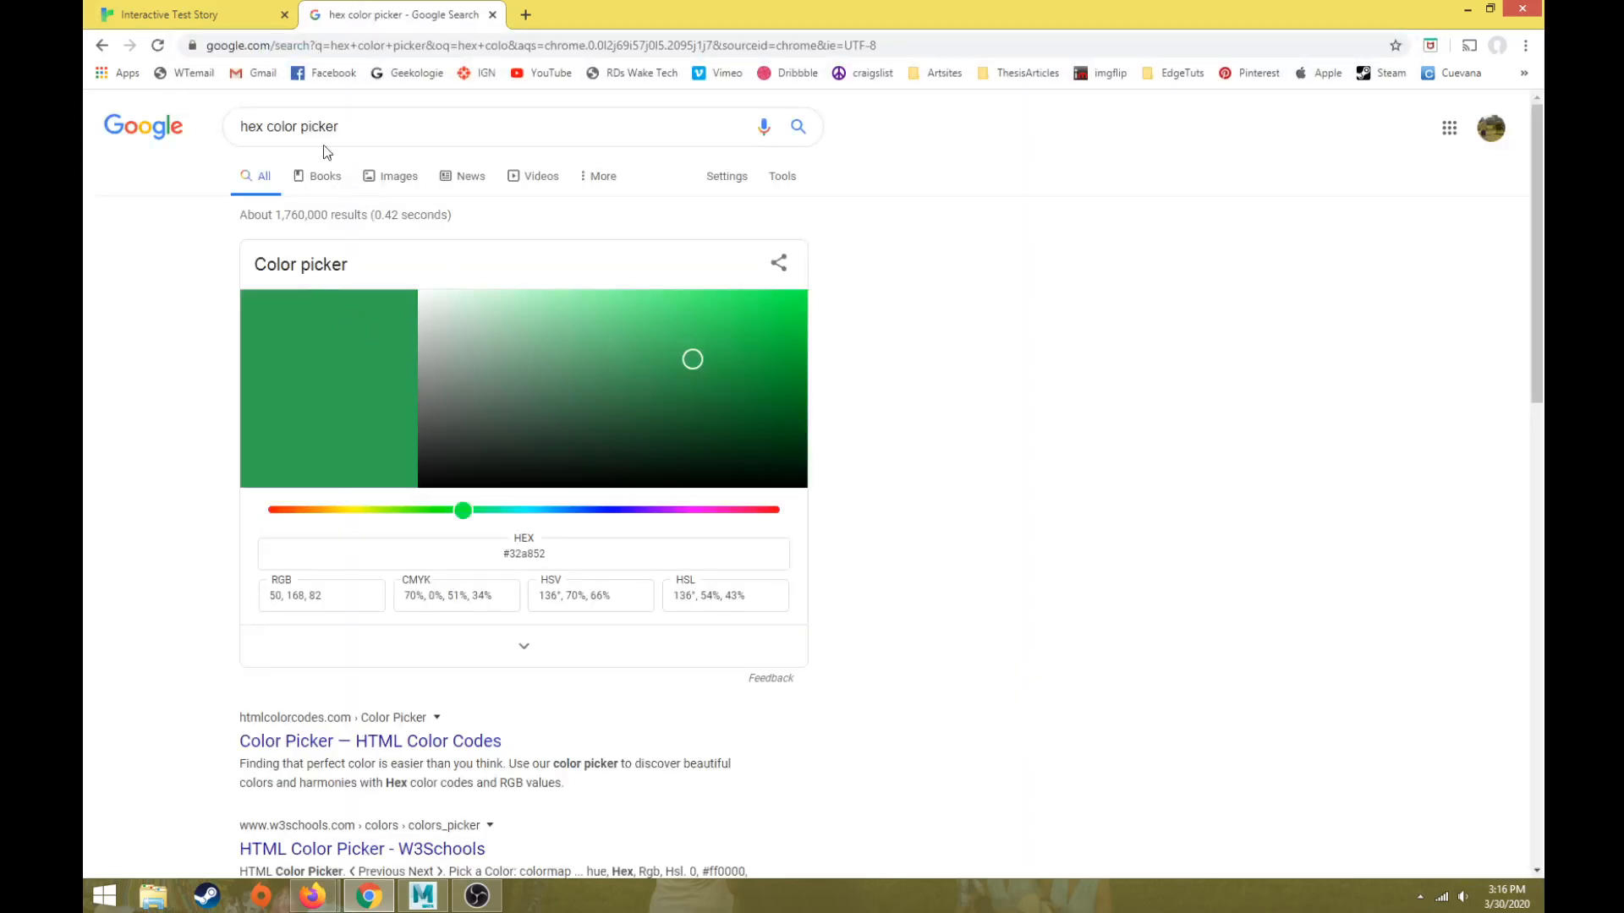
Choose the dark blue #1f3c5e in the color picker
drag(701, 372, 568, 412)
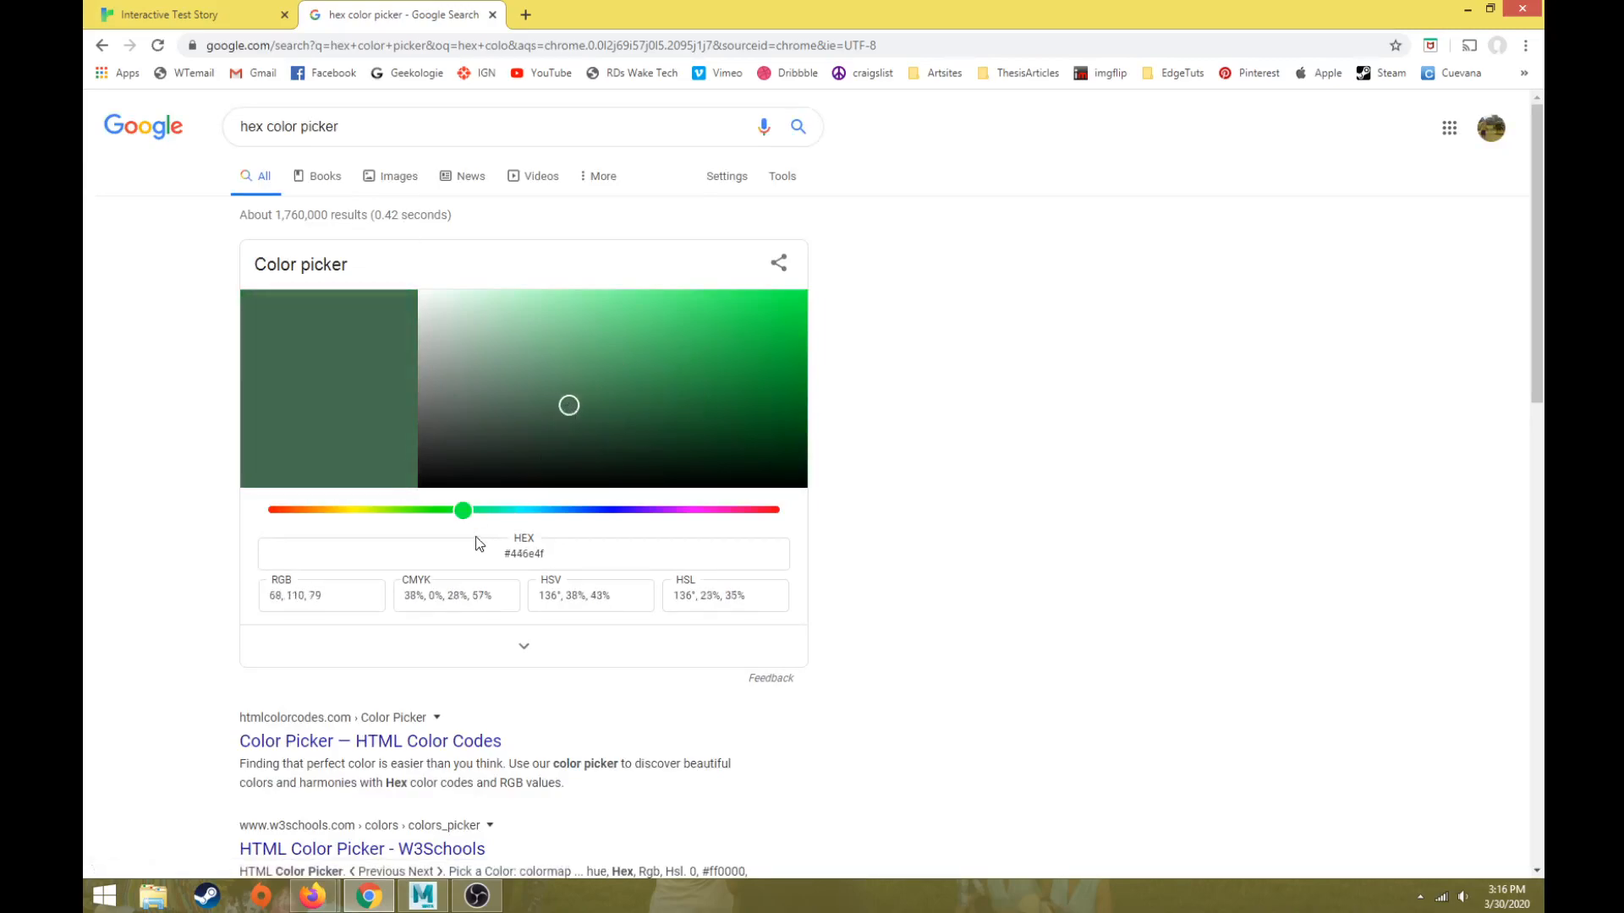
drag(464, 513, 576, 515)
drag(566, 405, 682, 423)
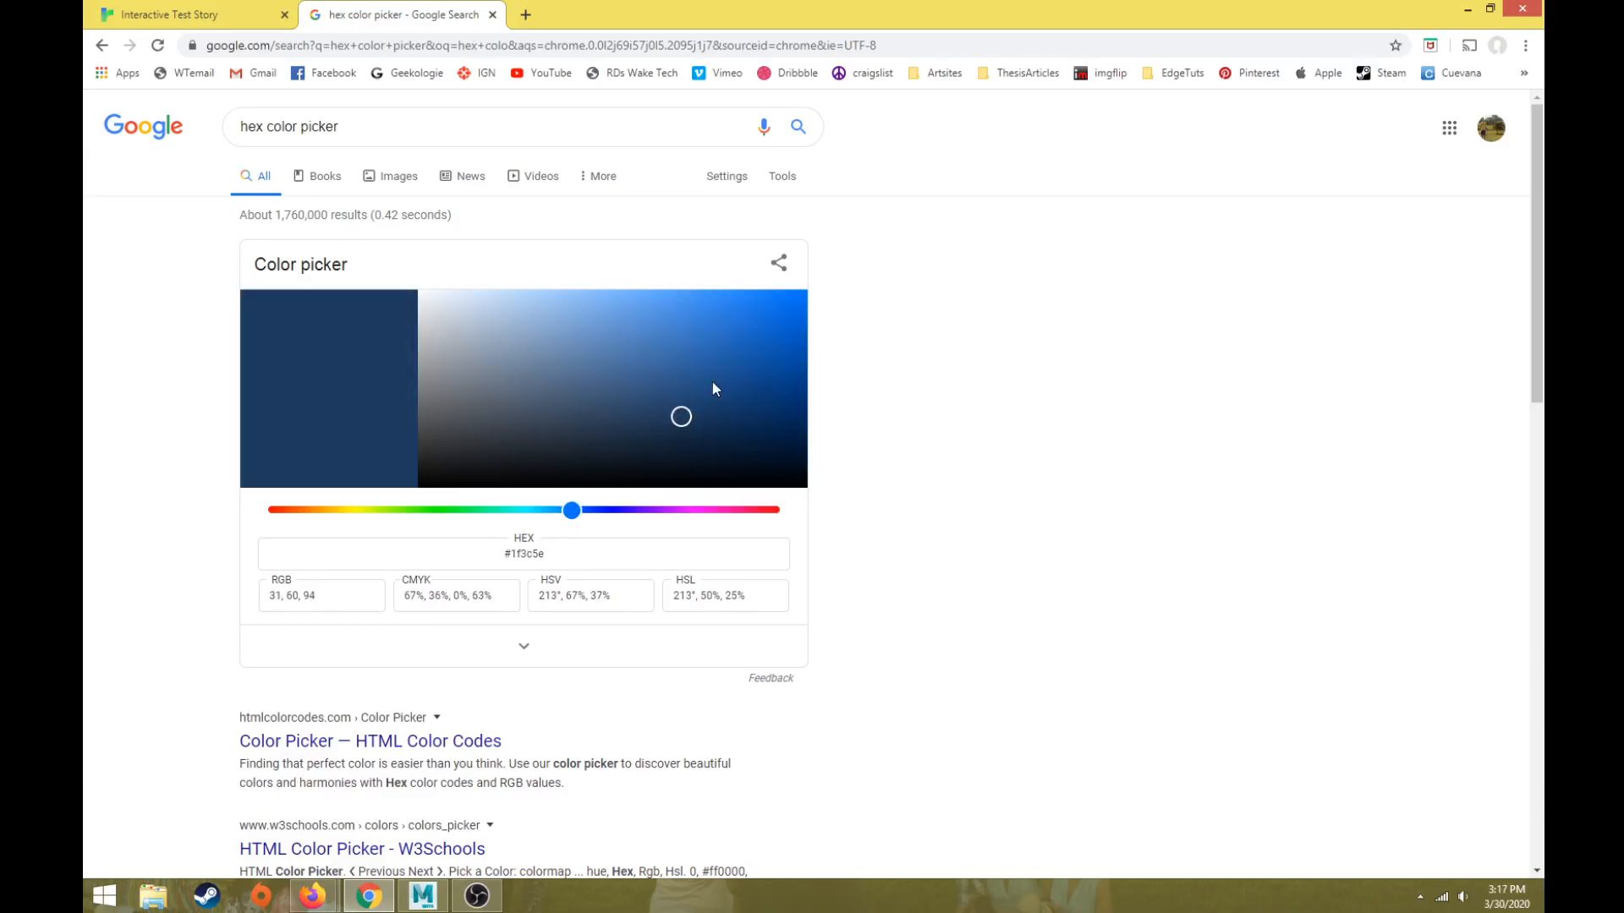
Set the background of the Bob rule in the Twine story's stylesheet to blue, and close the stylesheet
click(224, 21)
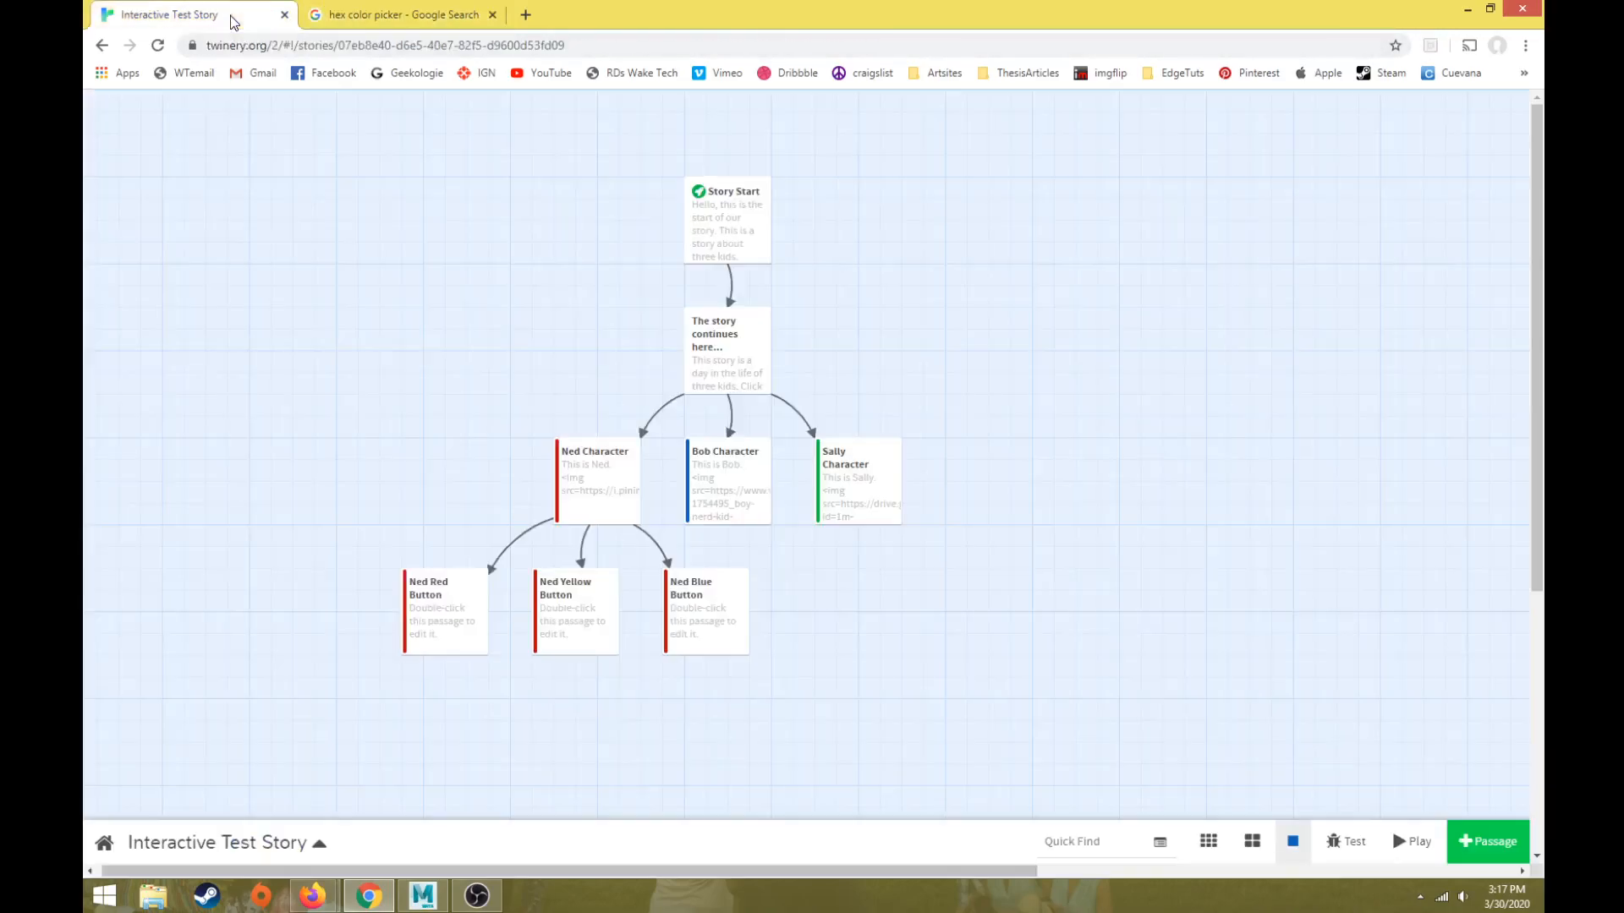
click(292, 841)
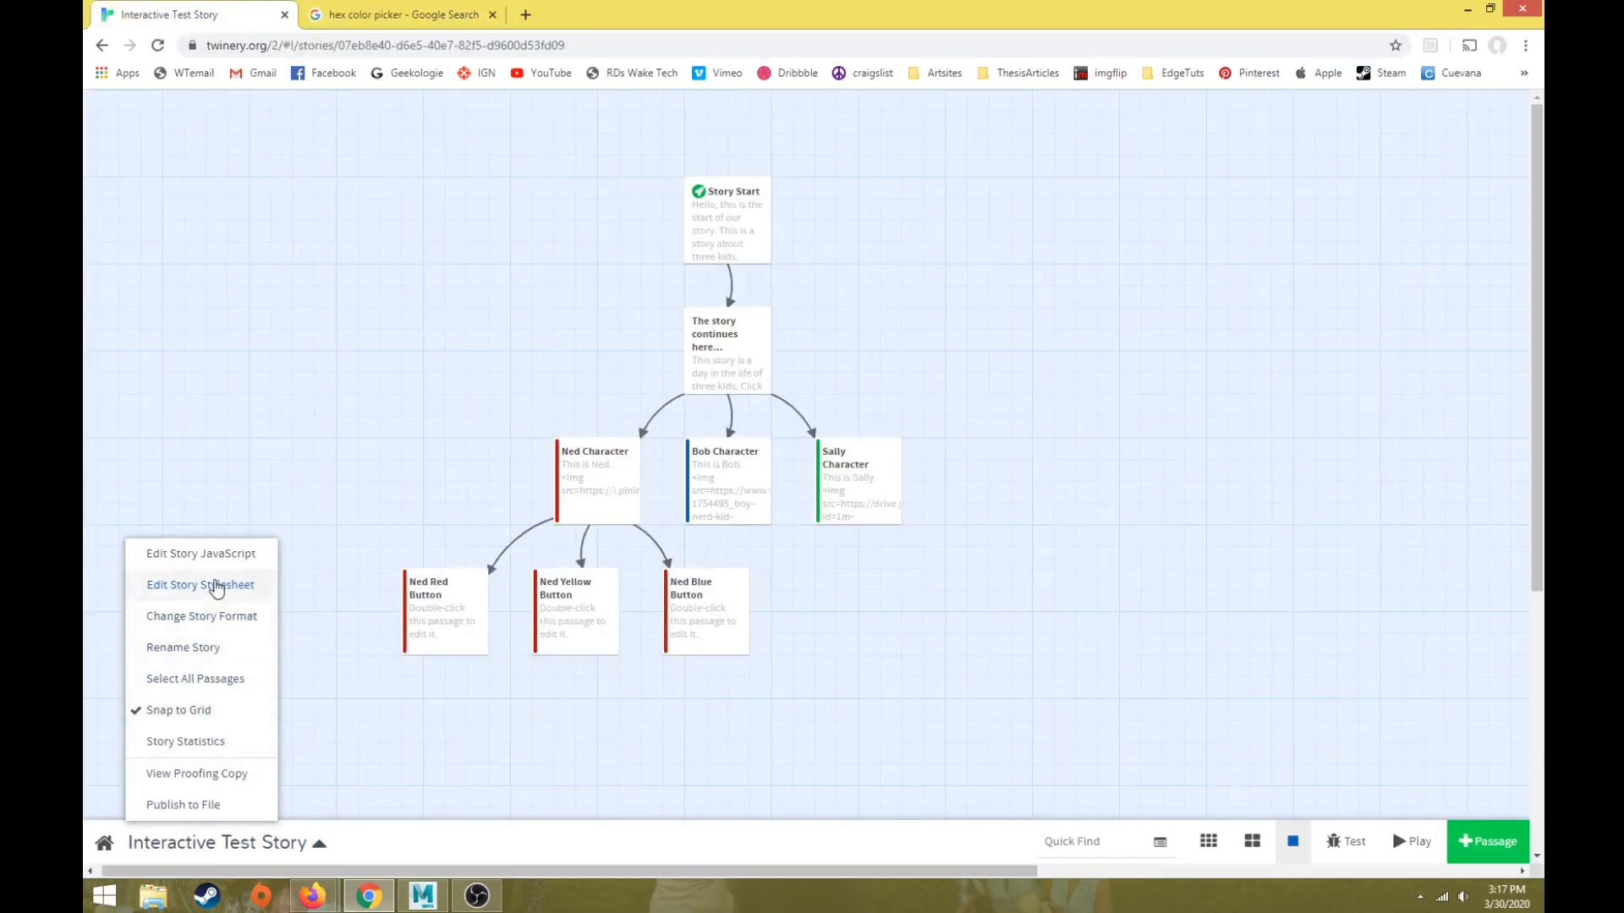
click(217, 584)
double_click(626, 301)
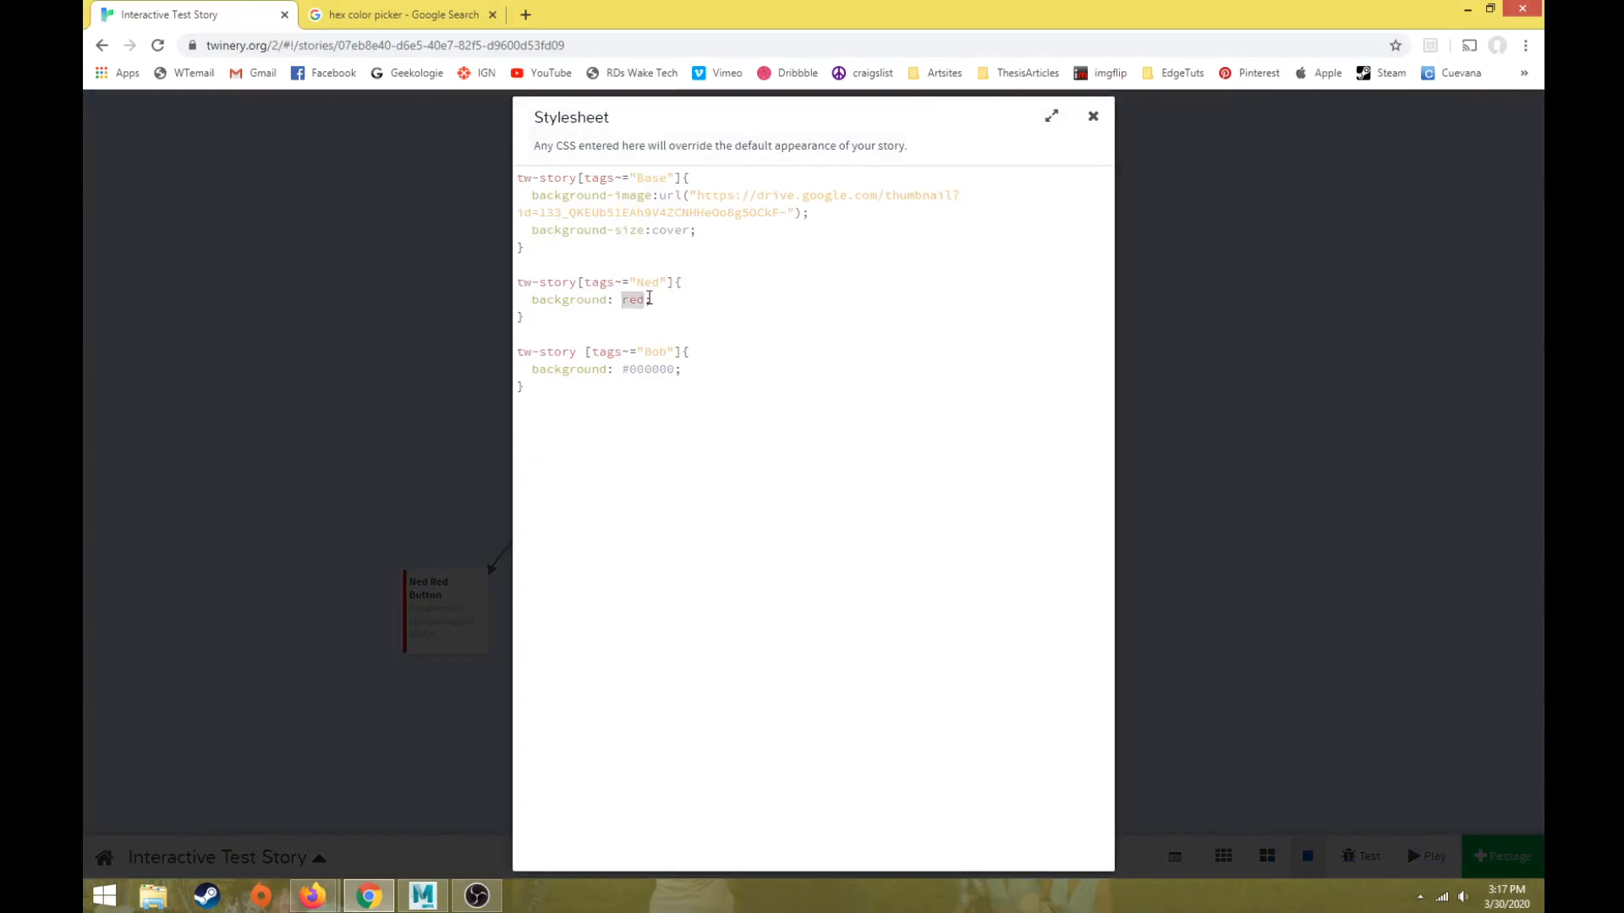
drag(621, 373, 678, 372)
text(blue)
click(1279, 488)
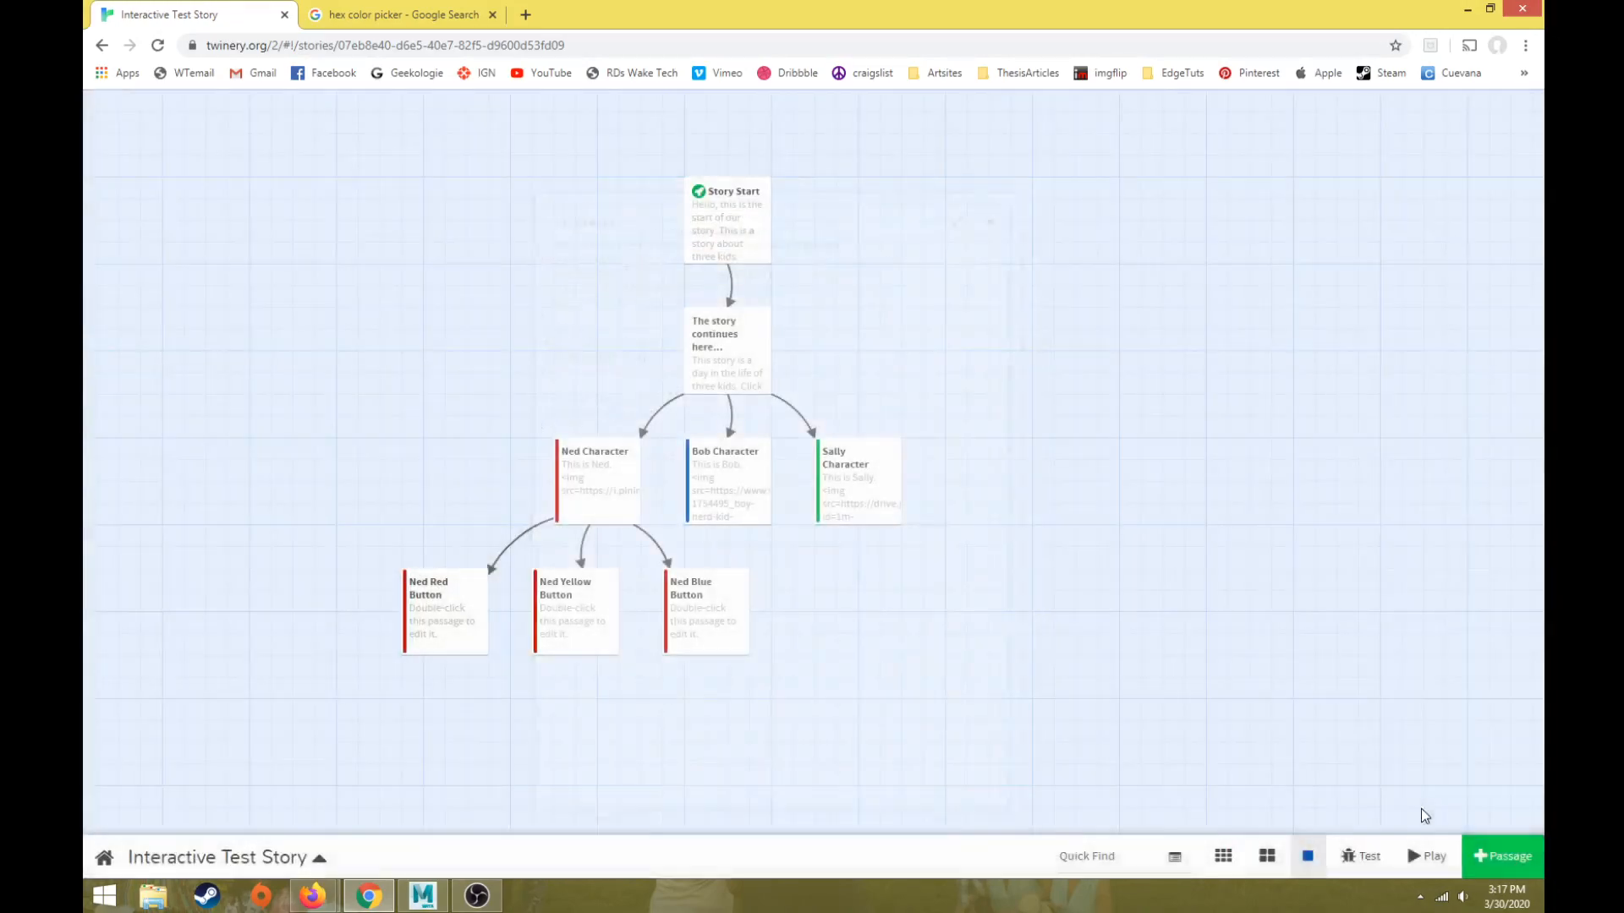
Play the story through to the Bob passage, check its background, and close the playthrough
click(1427, 856)
click(416, 306)
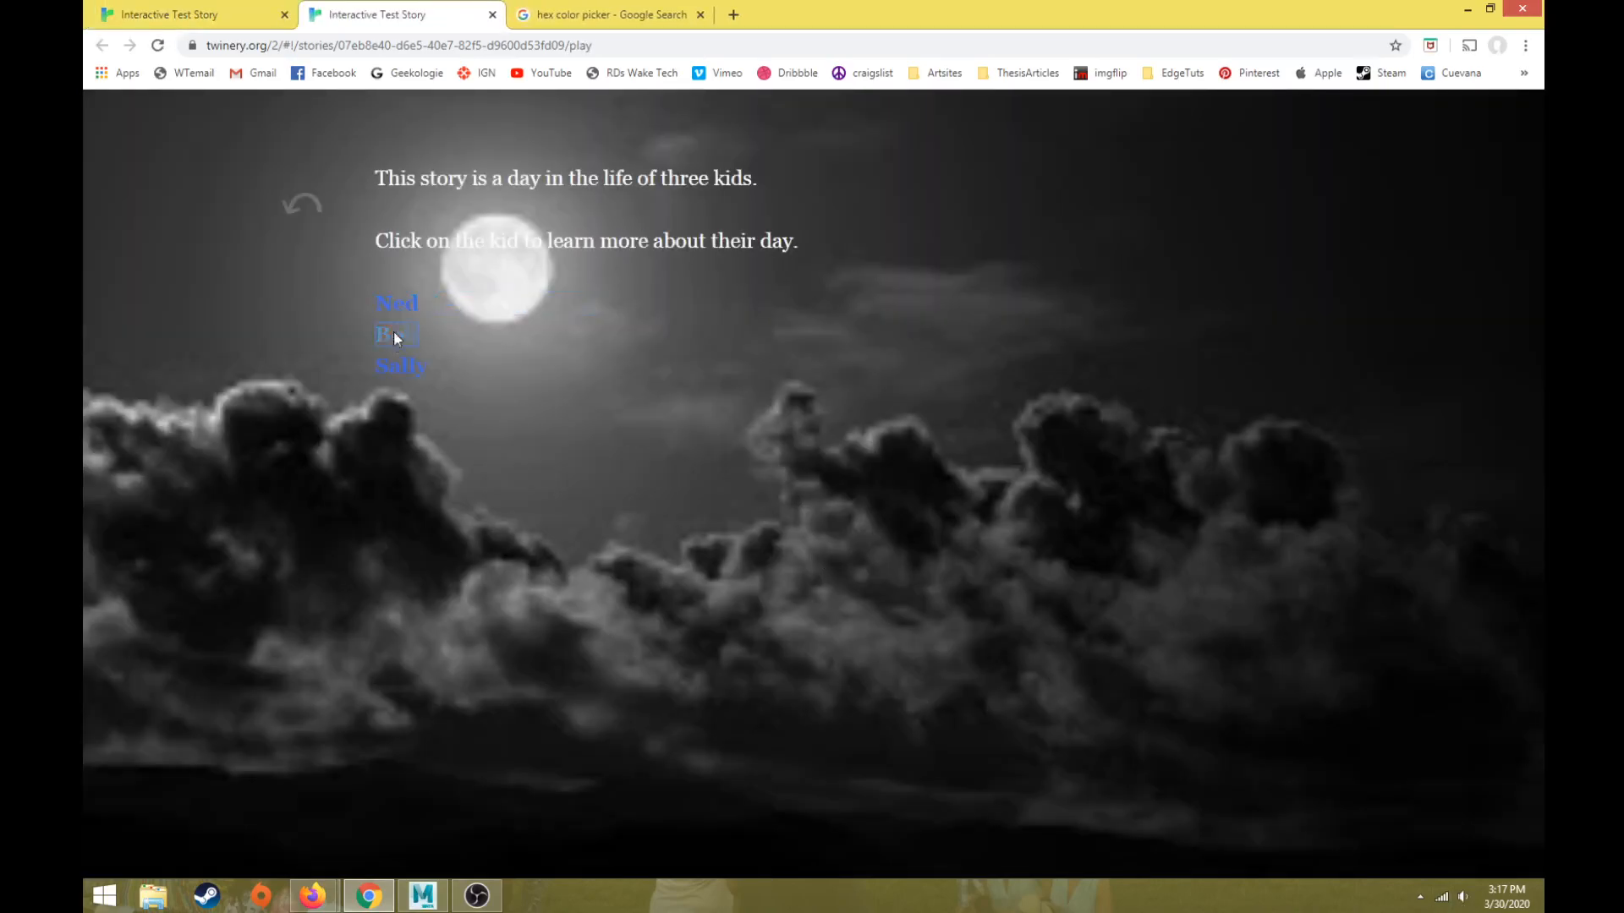
click(394, 334)
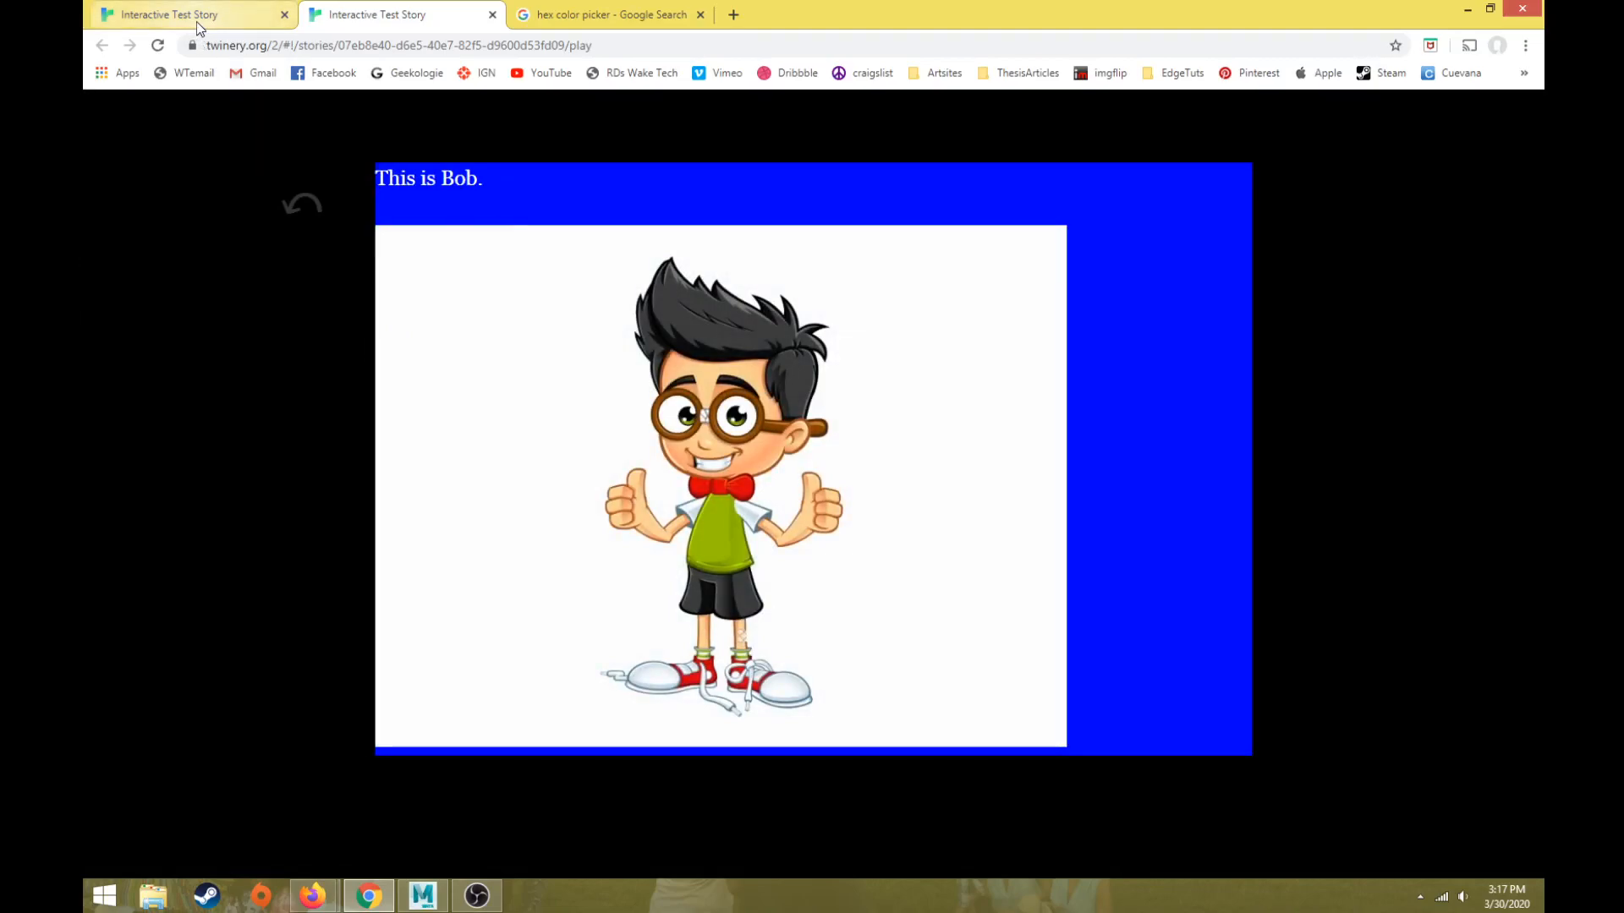
click(492, 15)
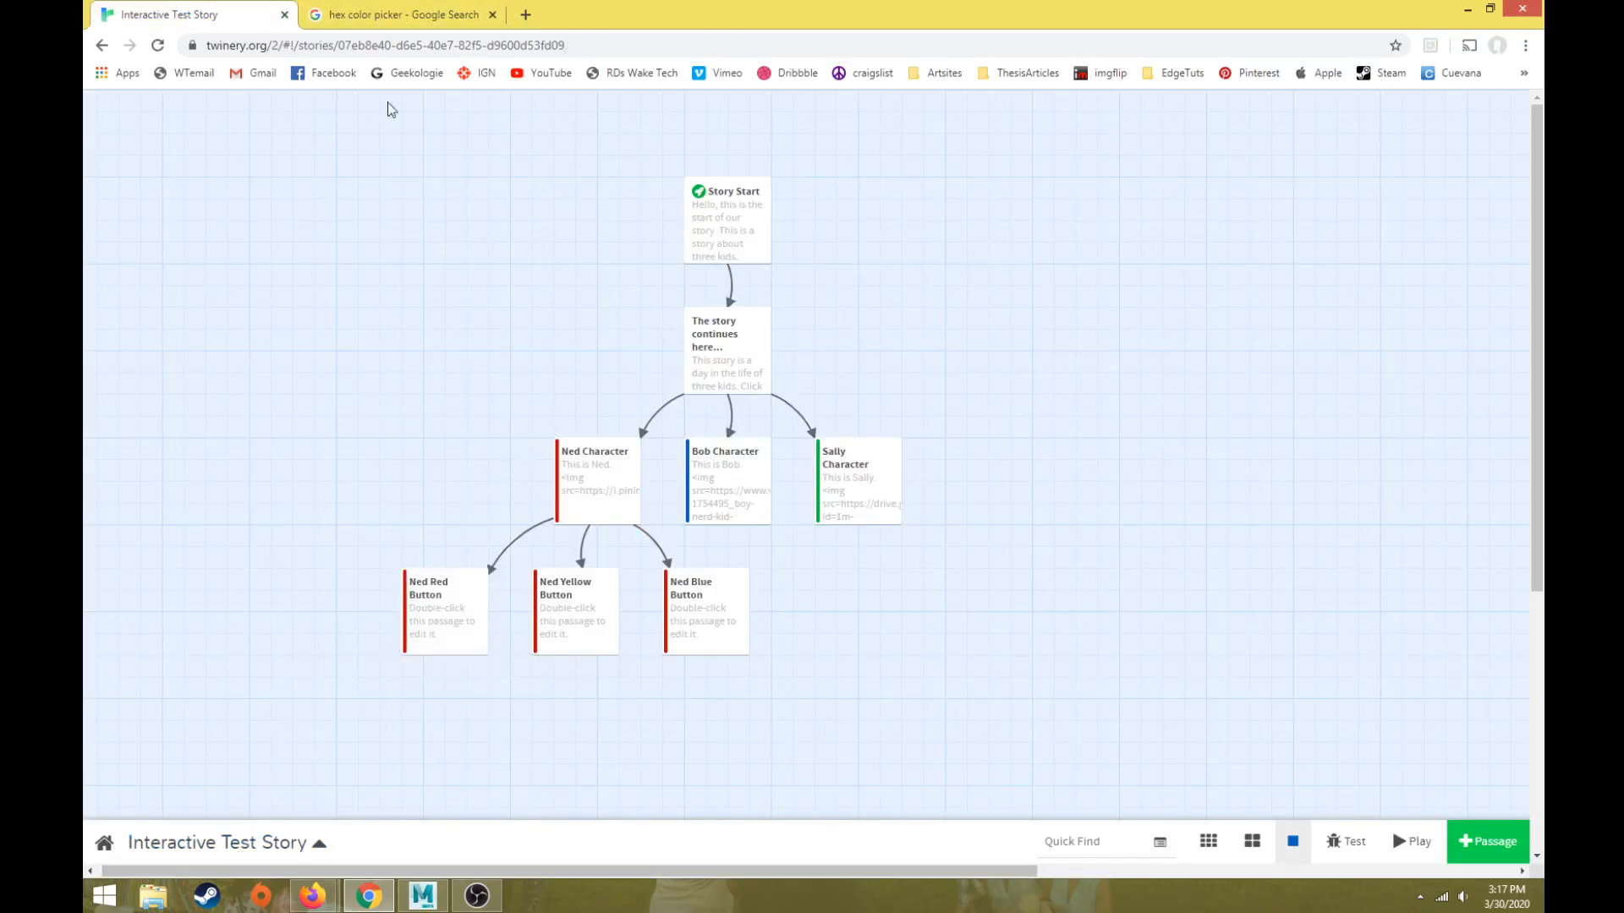
Copy the hex code #1f3c5e from the color picker
click(394, 14)
drag(545, 554, 476, 554)
key(ctrl+c)
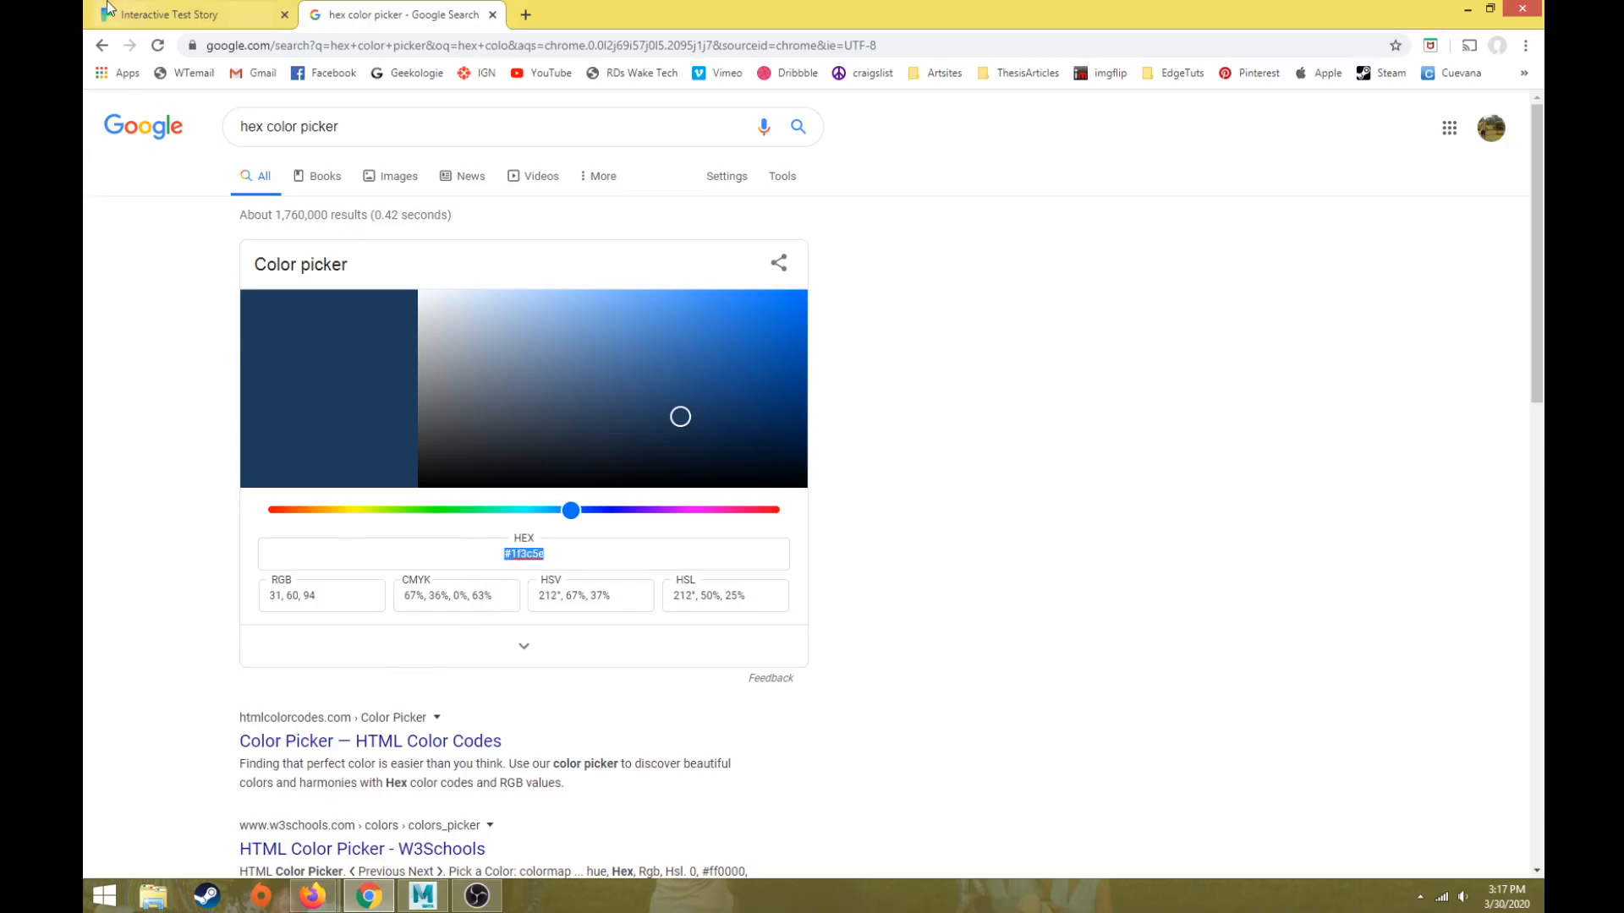
Set the Bob rule's background to #1f3c5e in the story stylesheet and delete the space between tw-story and its tag selector
key(ctrl+shift+Tab)
mouse_move(544, 615)
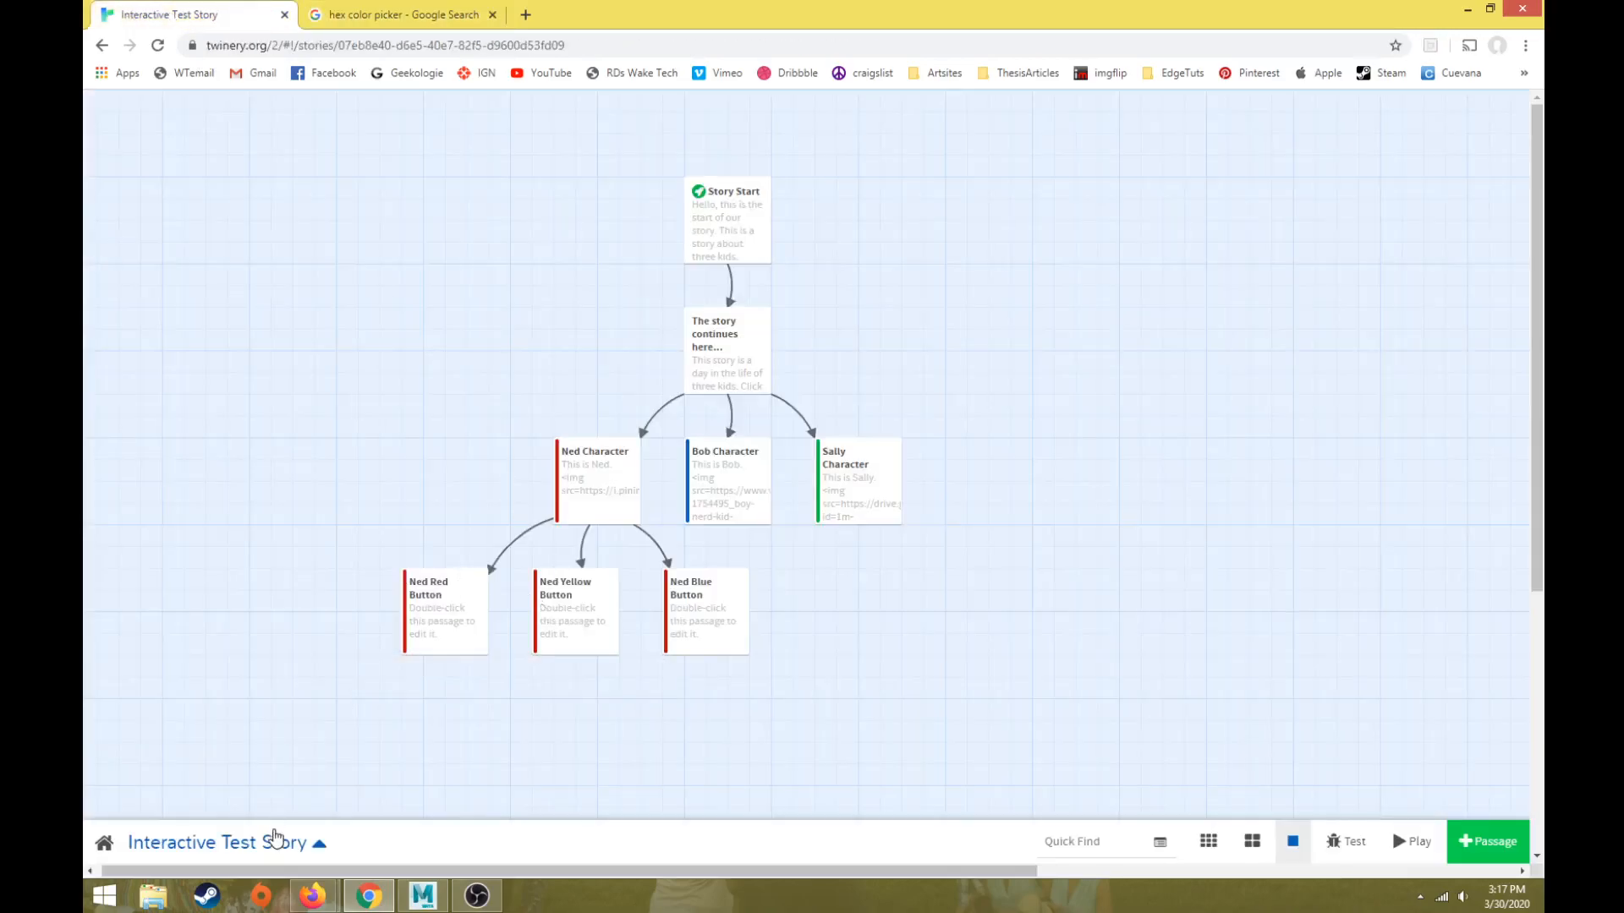
click(273, 842)
click(232, 587)
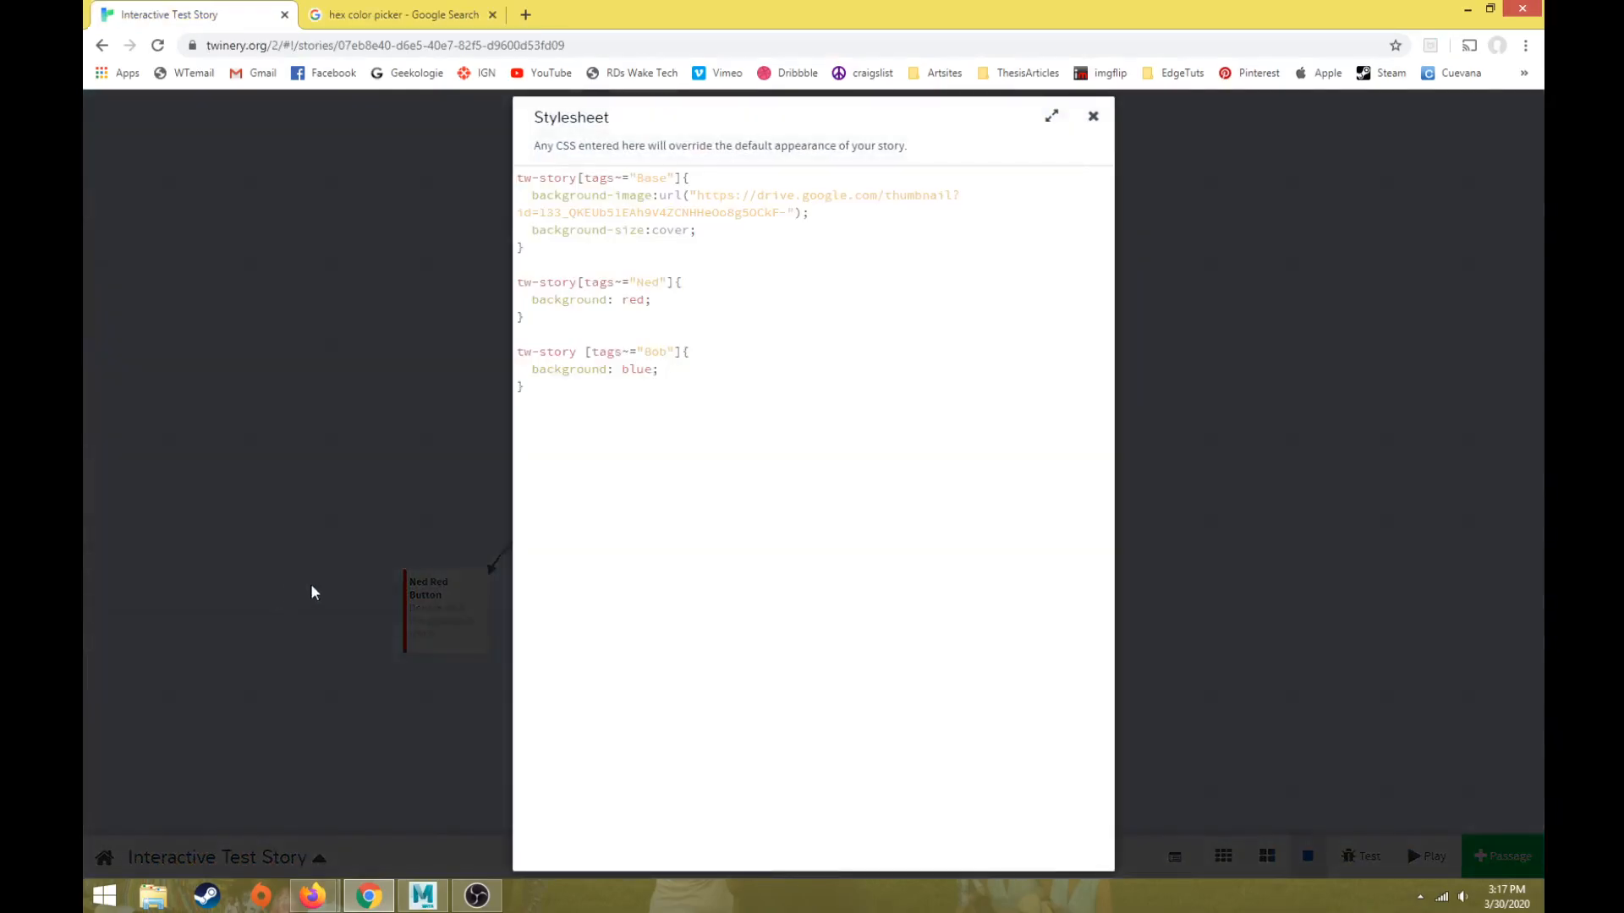
drag(623, 370, 657, 370)
key(ctrl+v)
key(BackSpace)
click(399, 440)
Play the story through to the Bob passage, check its background, and return to the story map
click(1425, 844)
click(466, 310)
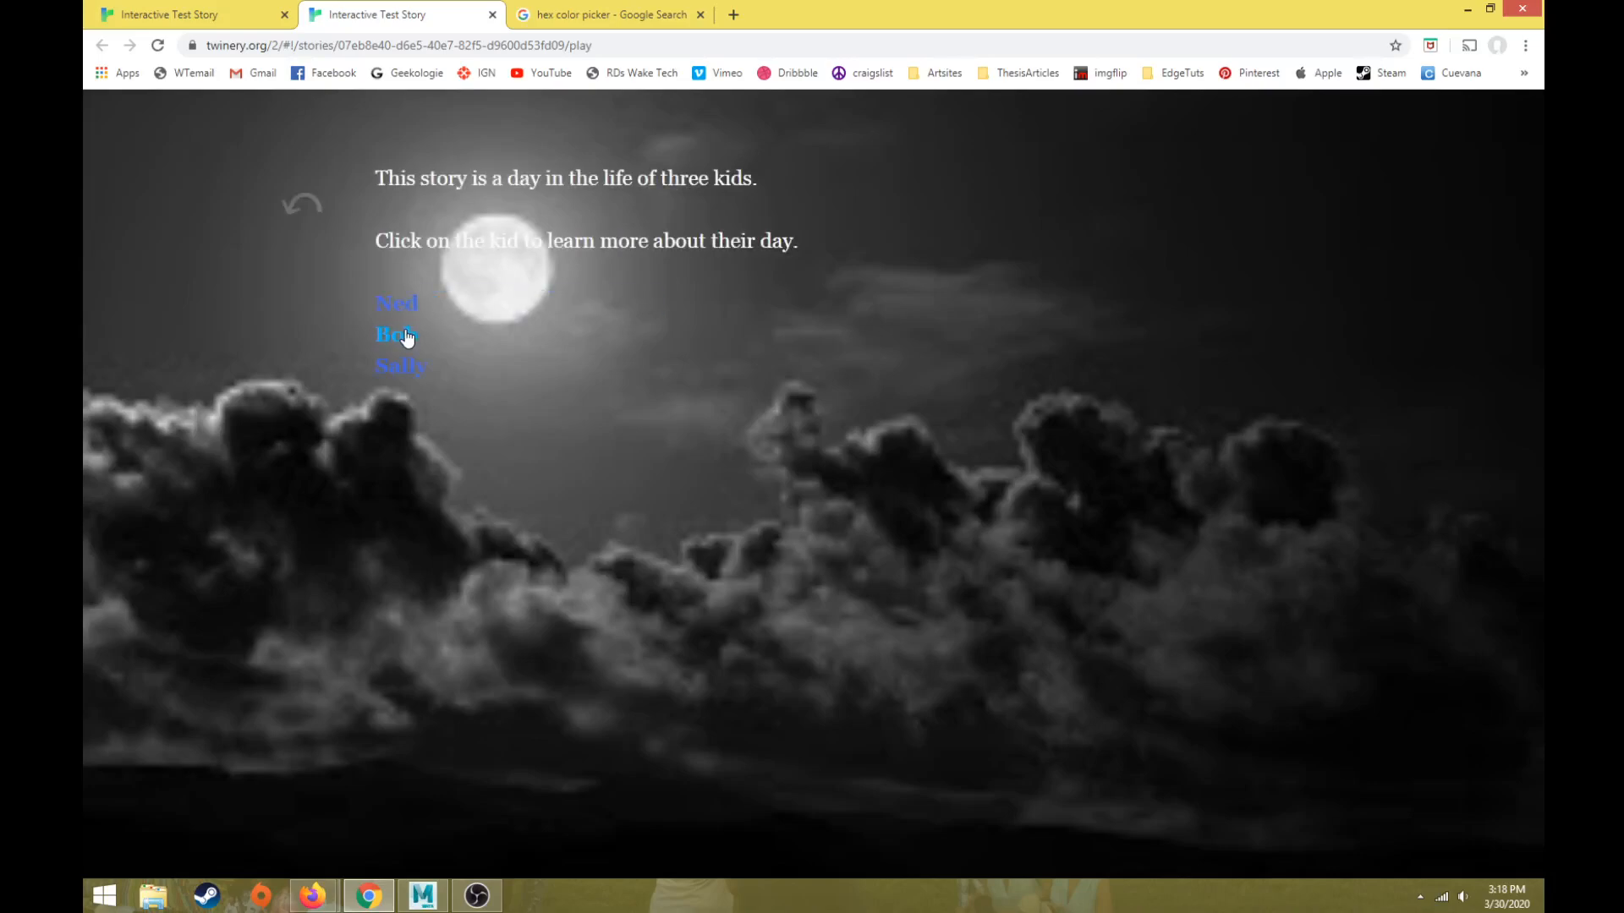
click(409, 336)
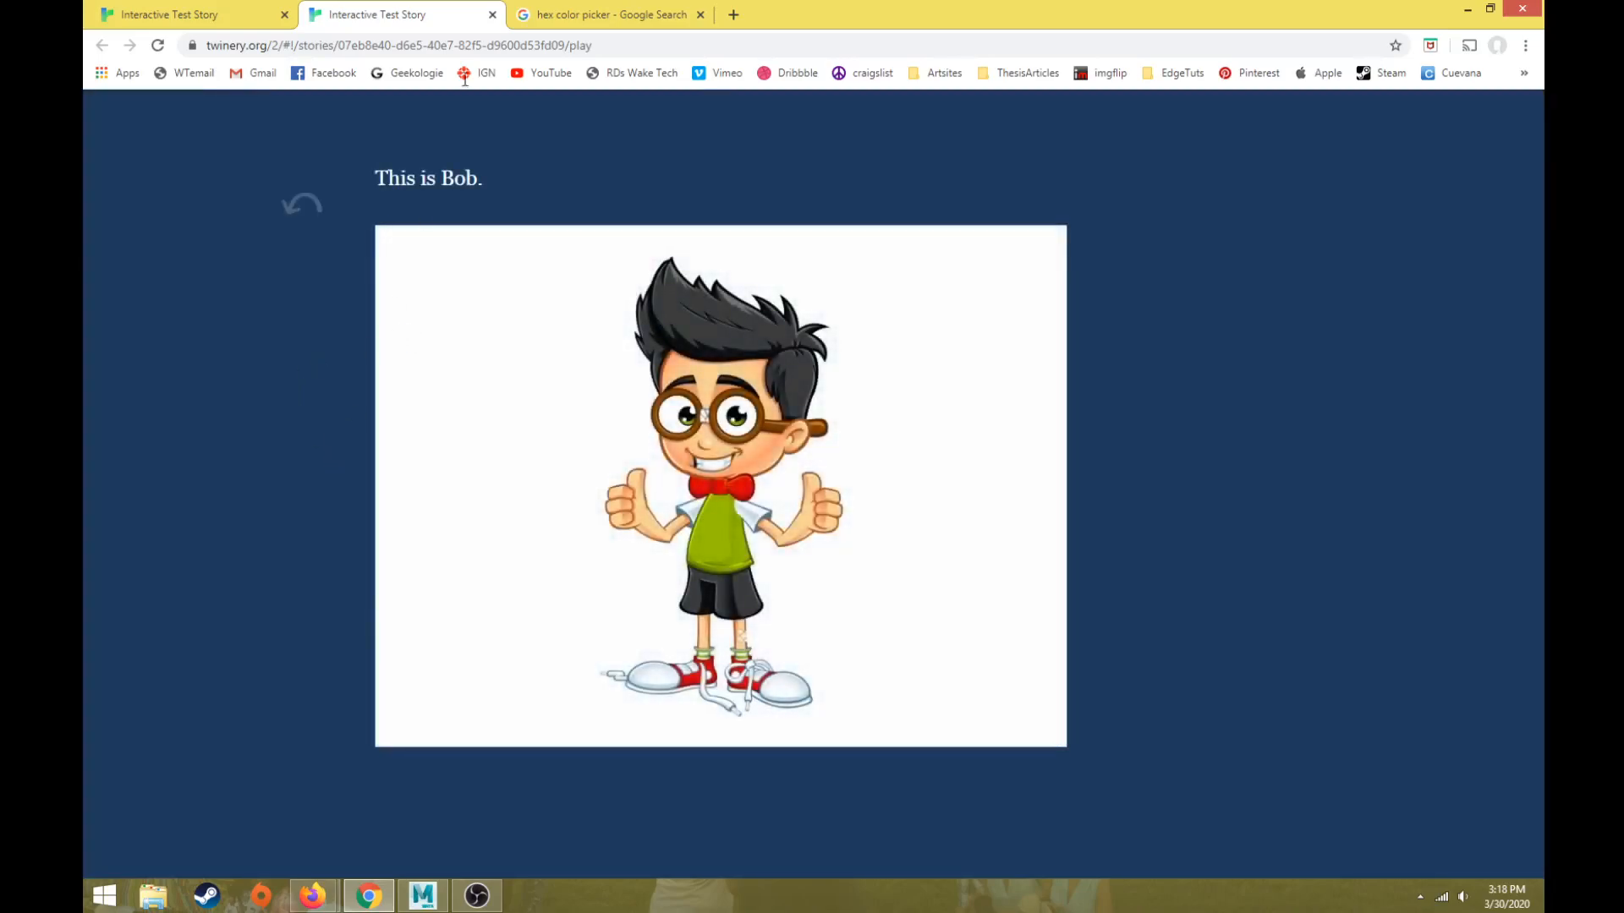
click(609, 14)
click(449, 15)
click(211, 15)
Add a new rule below the Bob rule in the story stylesheet, with the selector tw-story[tags~="Sally"]
click(252, 850)
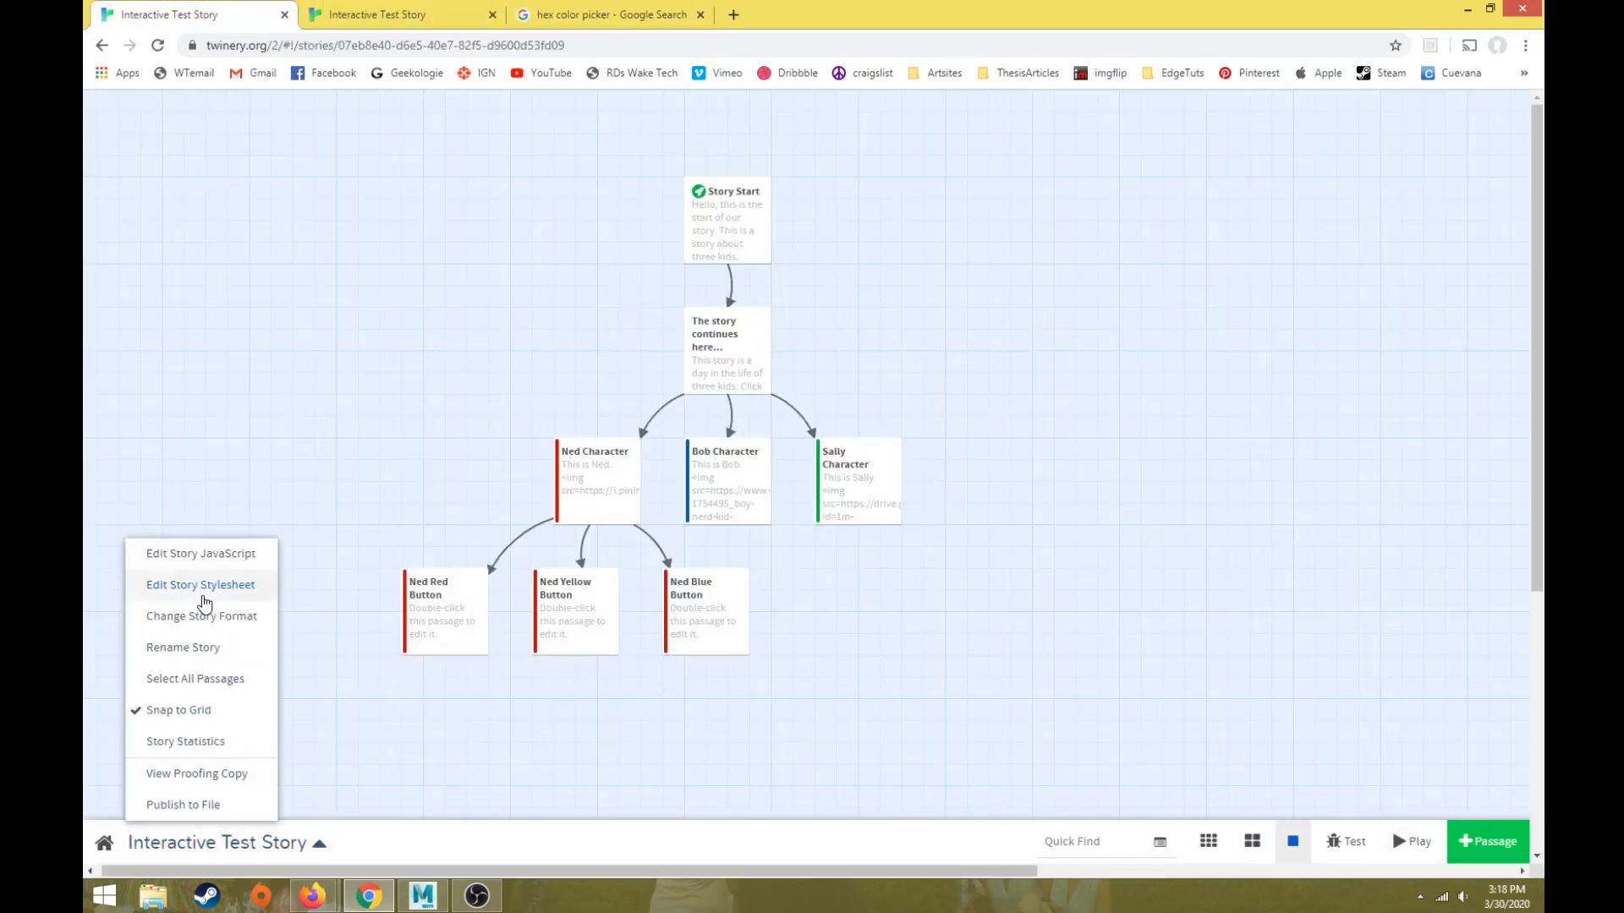
click(207, 588)
drag(623, 300, 645, 301)
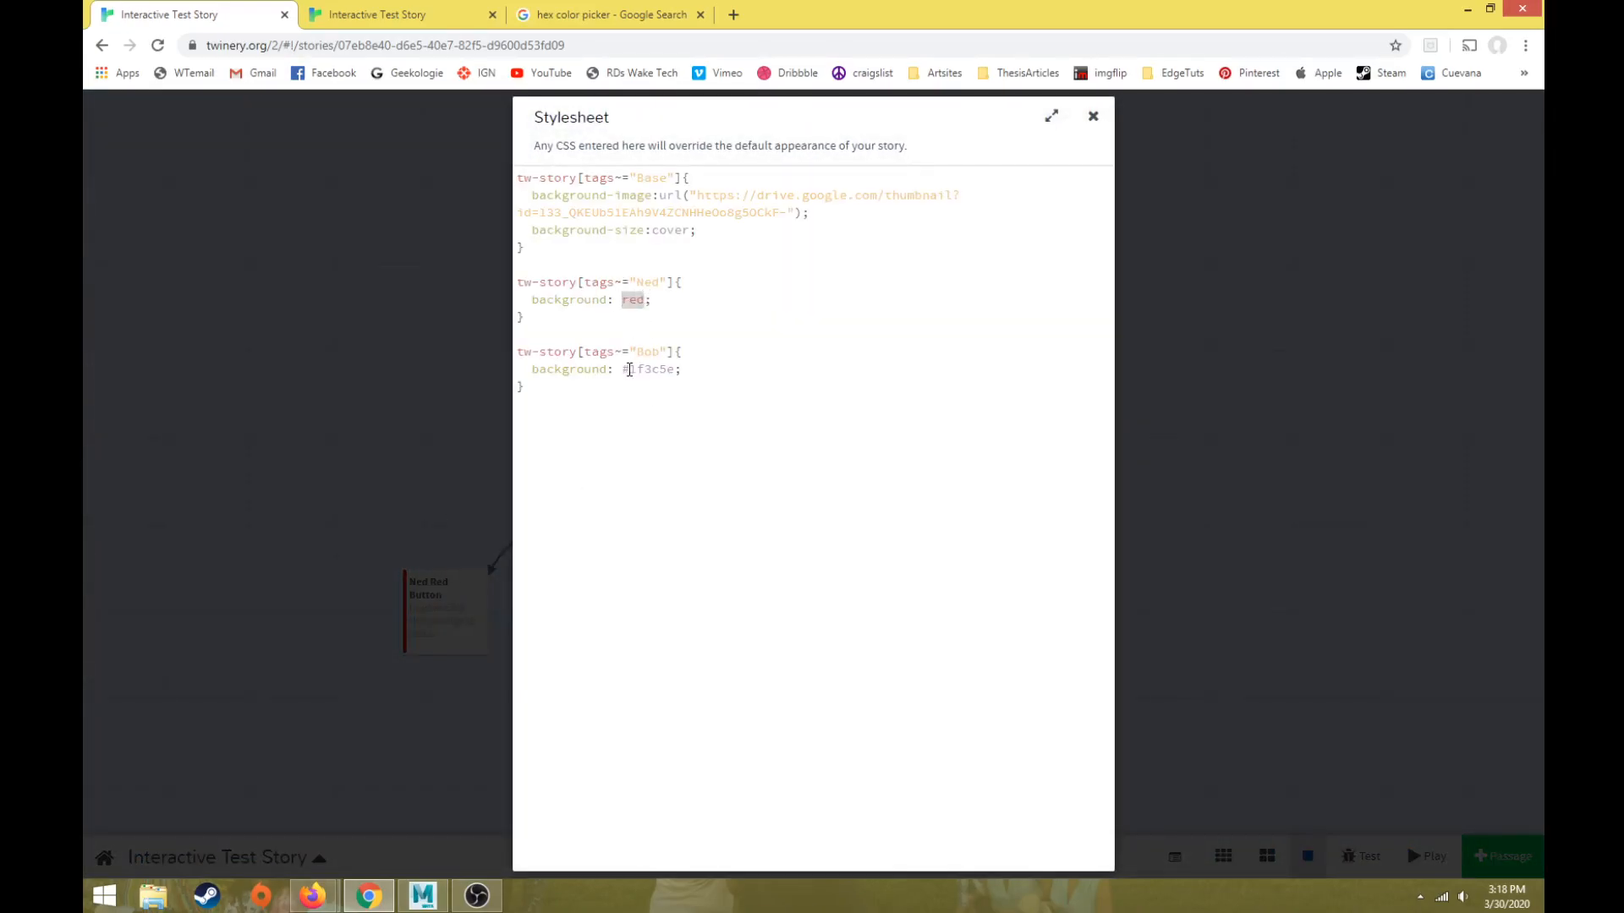
drag(623, 370, 677, 363)
click(608, 412)
key(Return)
text(tw)
text(-sto)
text(ry)
text([]{)
text(tags)
text(~)
text(=)
text("")
text(Sally)
Set the Sally rule's background to green, end the rule with a brace, and close the stylesheet
text(background)
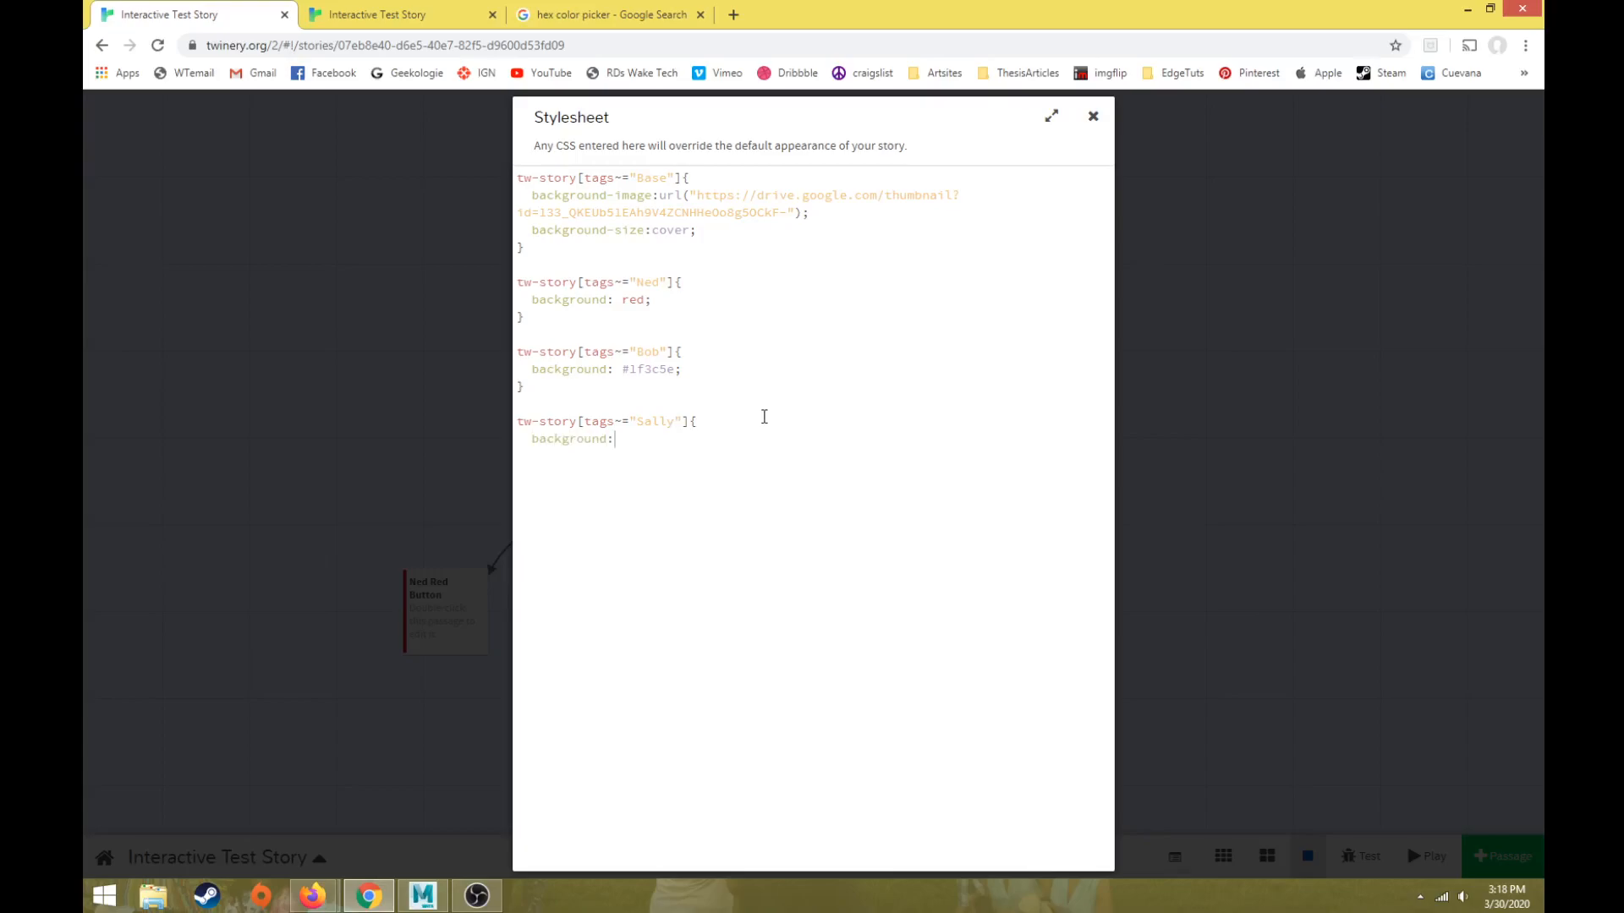
text(: green)
text(;)
text(})
click(258, 458)
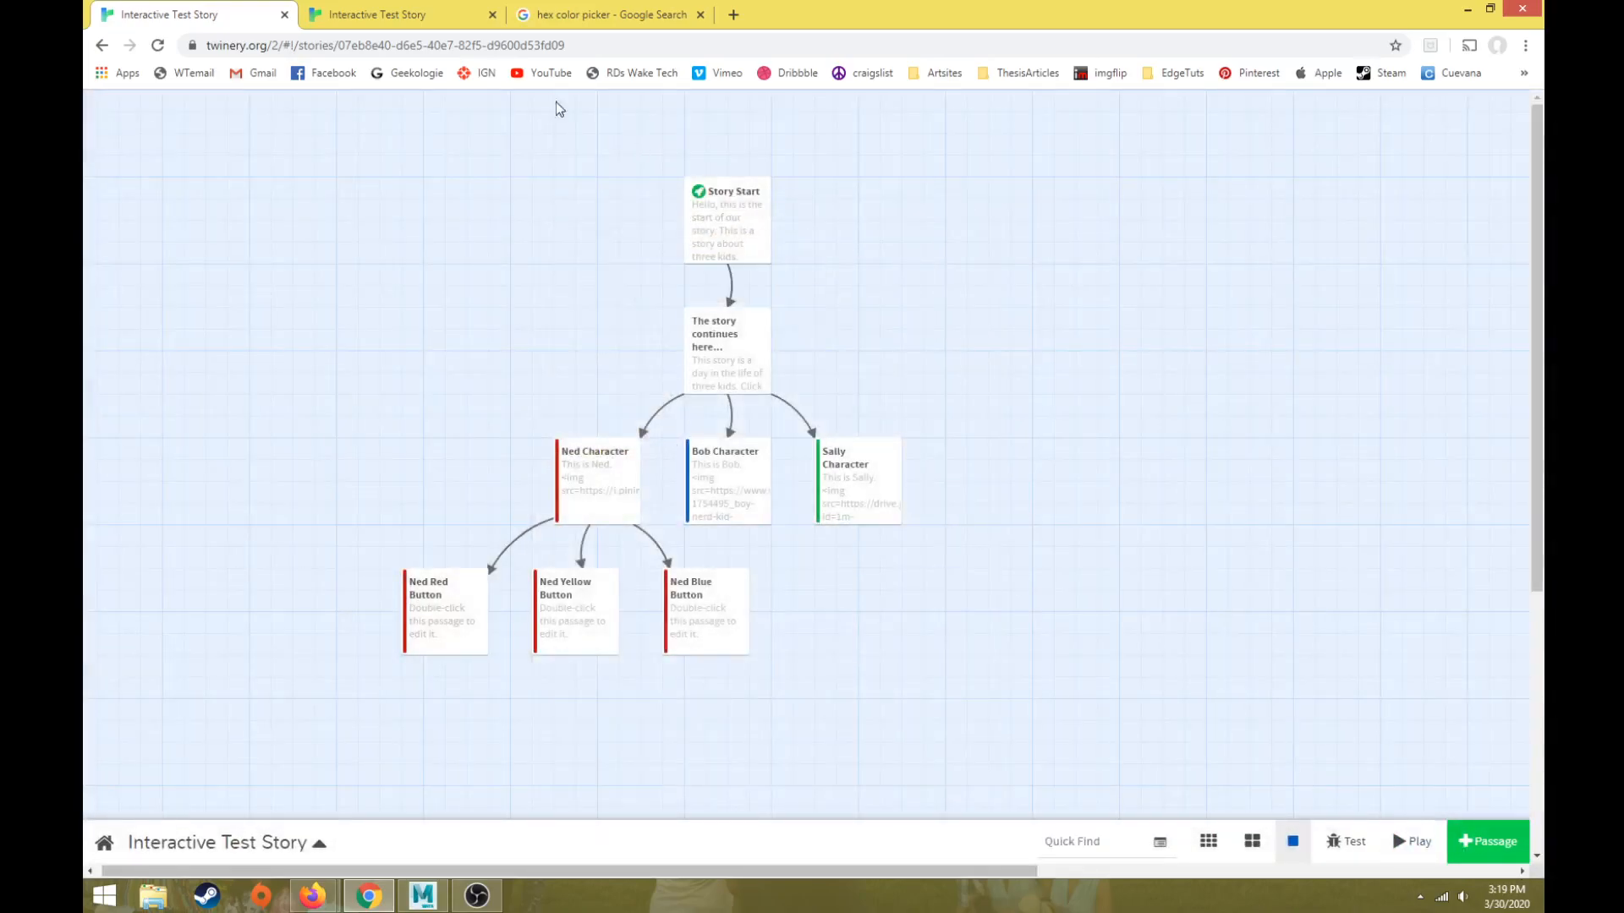
Play the story from the start, check the backgrounds of the Ned, Bob and Sally passages, and close the playthrough
click(1414, 841)
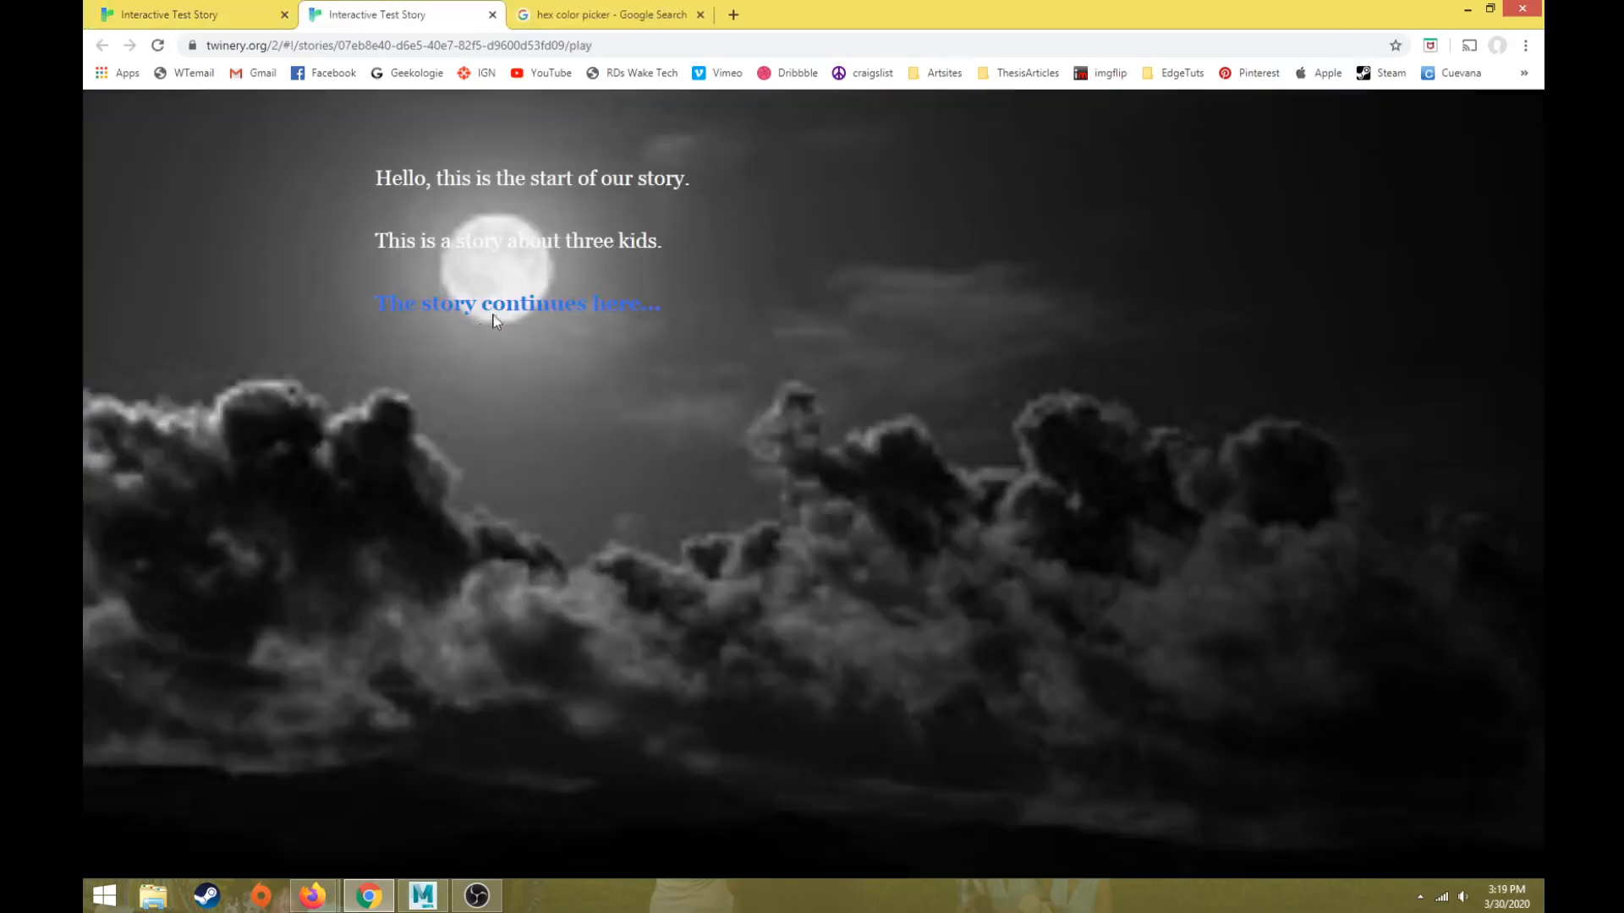
click(514, 307)
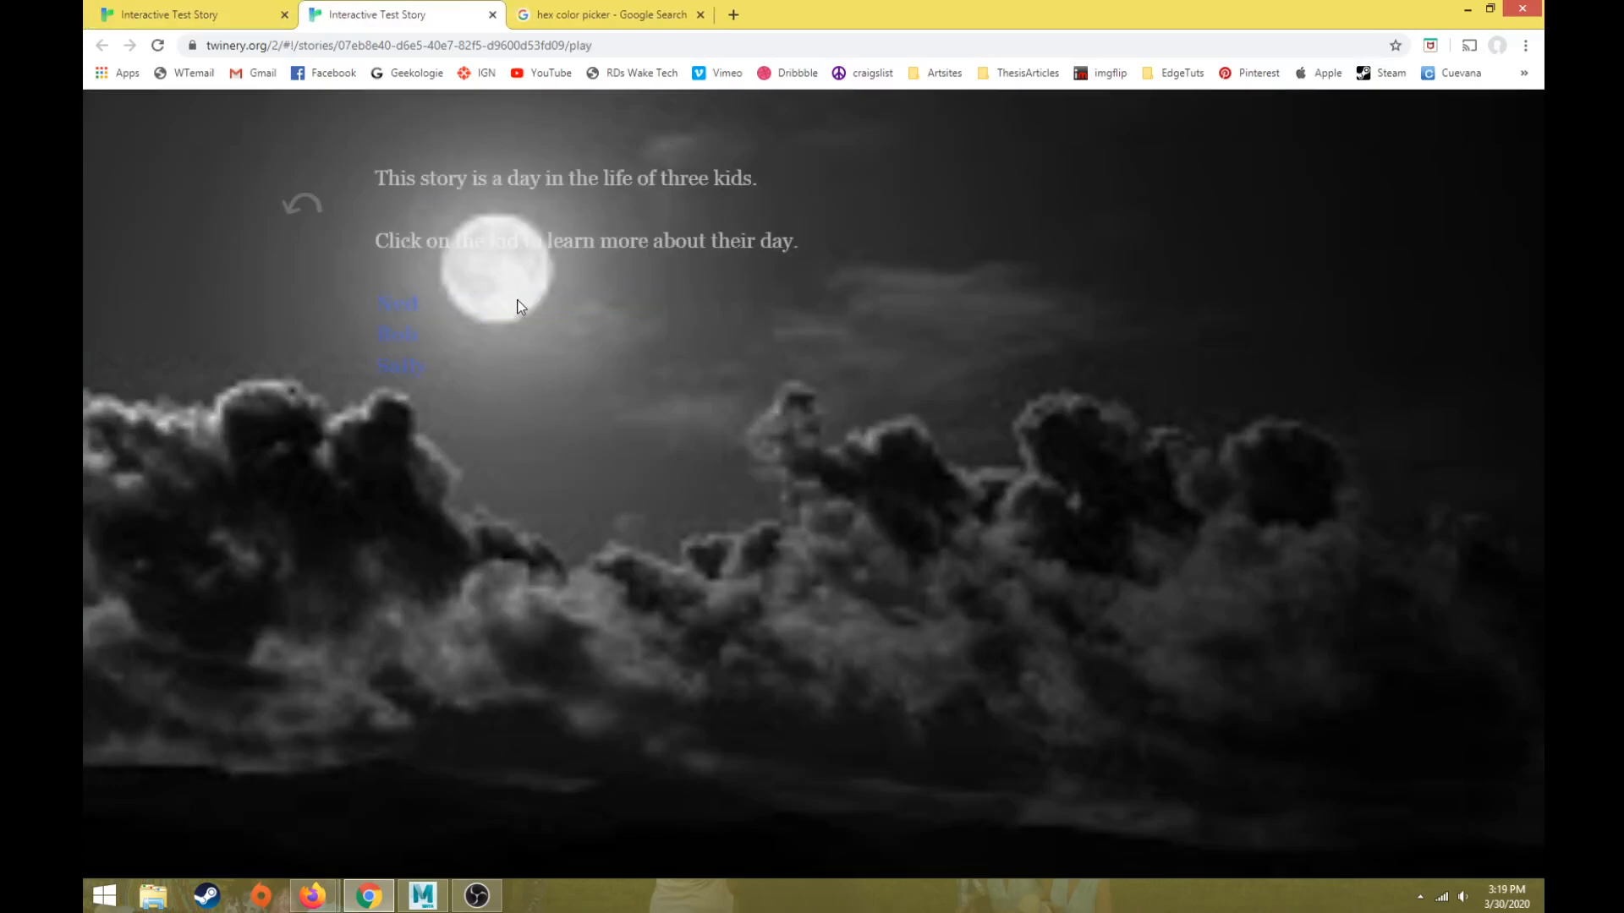
click(405, 311)
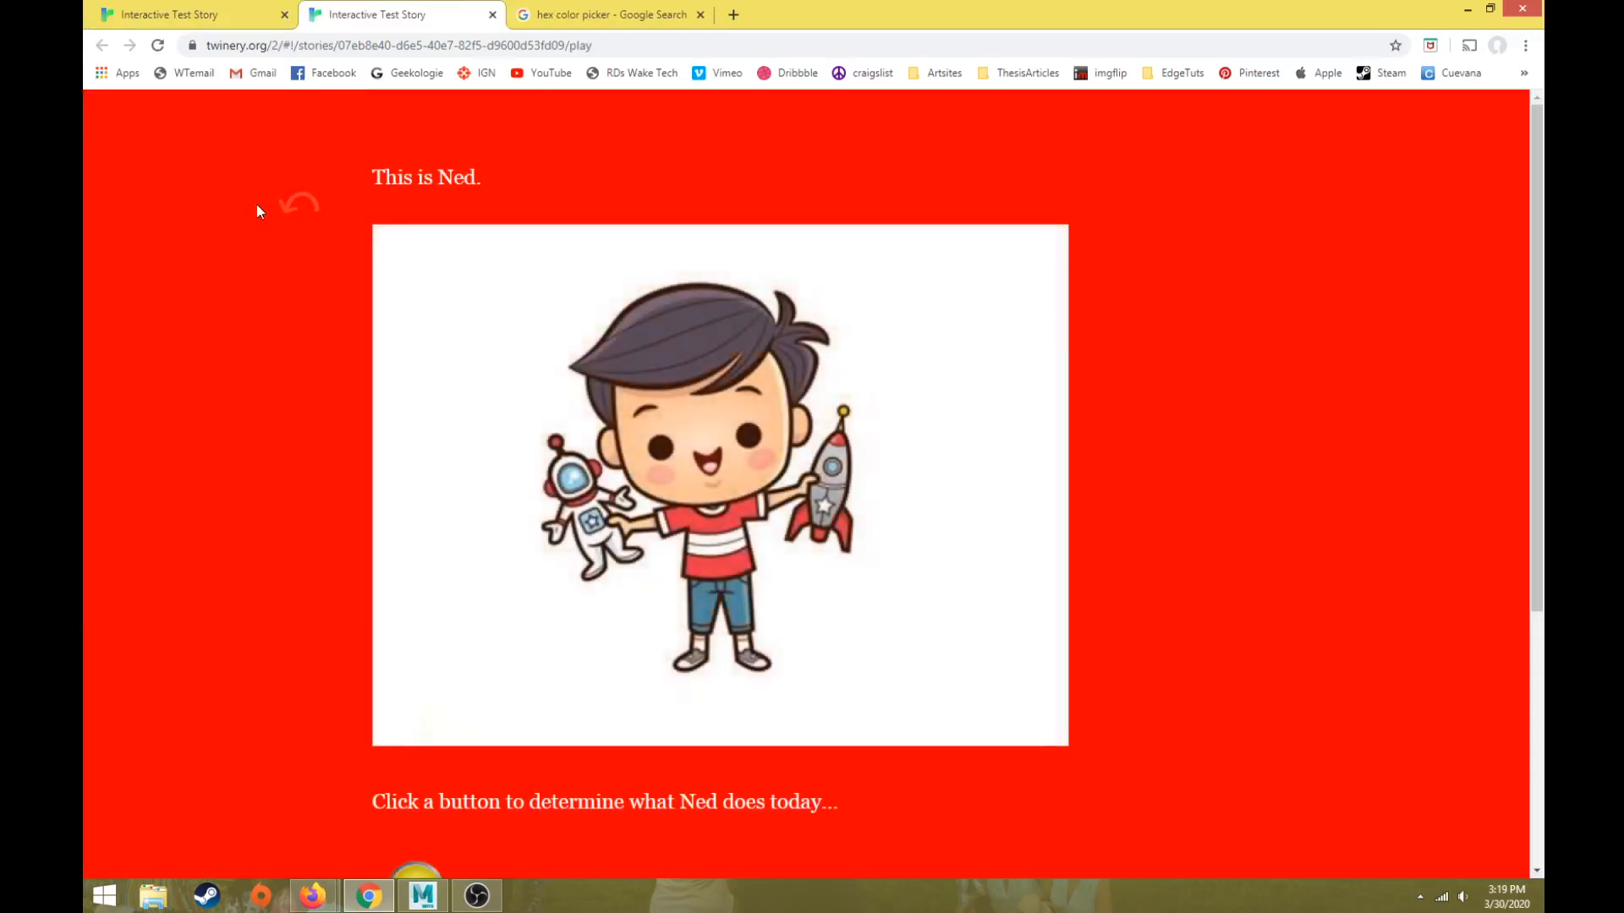
click(288, 203)
click(417, 328)
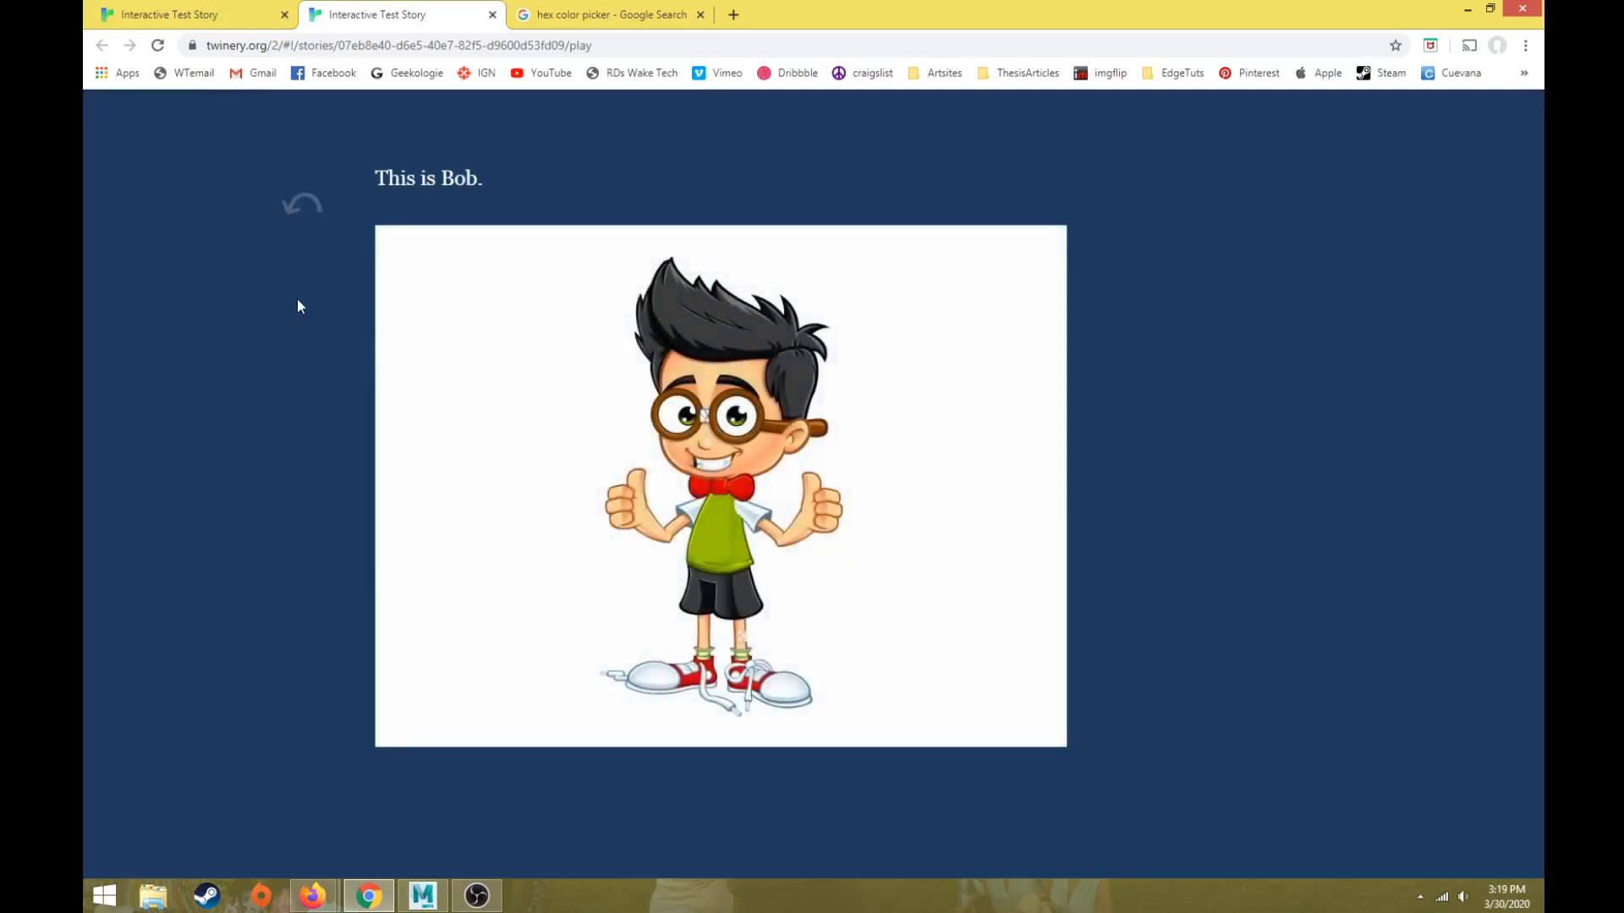
click(310, 210)
click(391, 370)
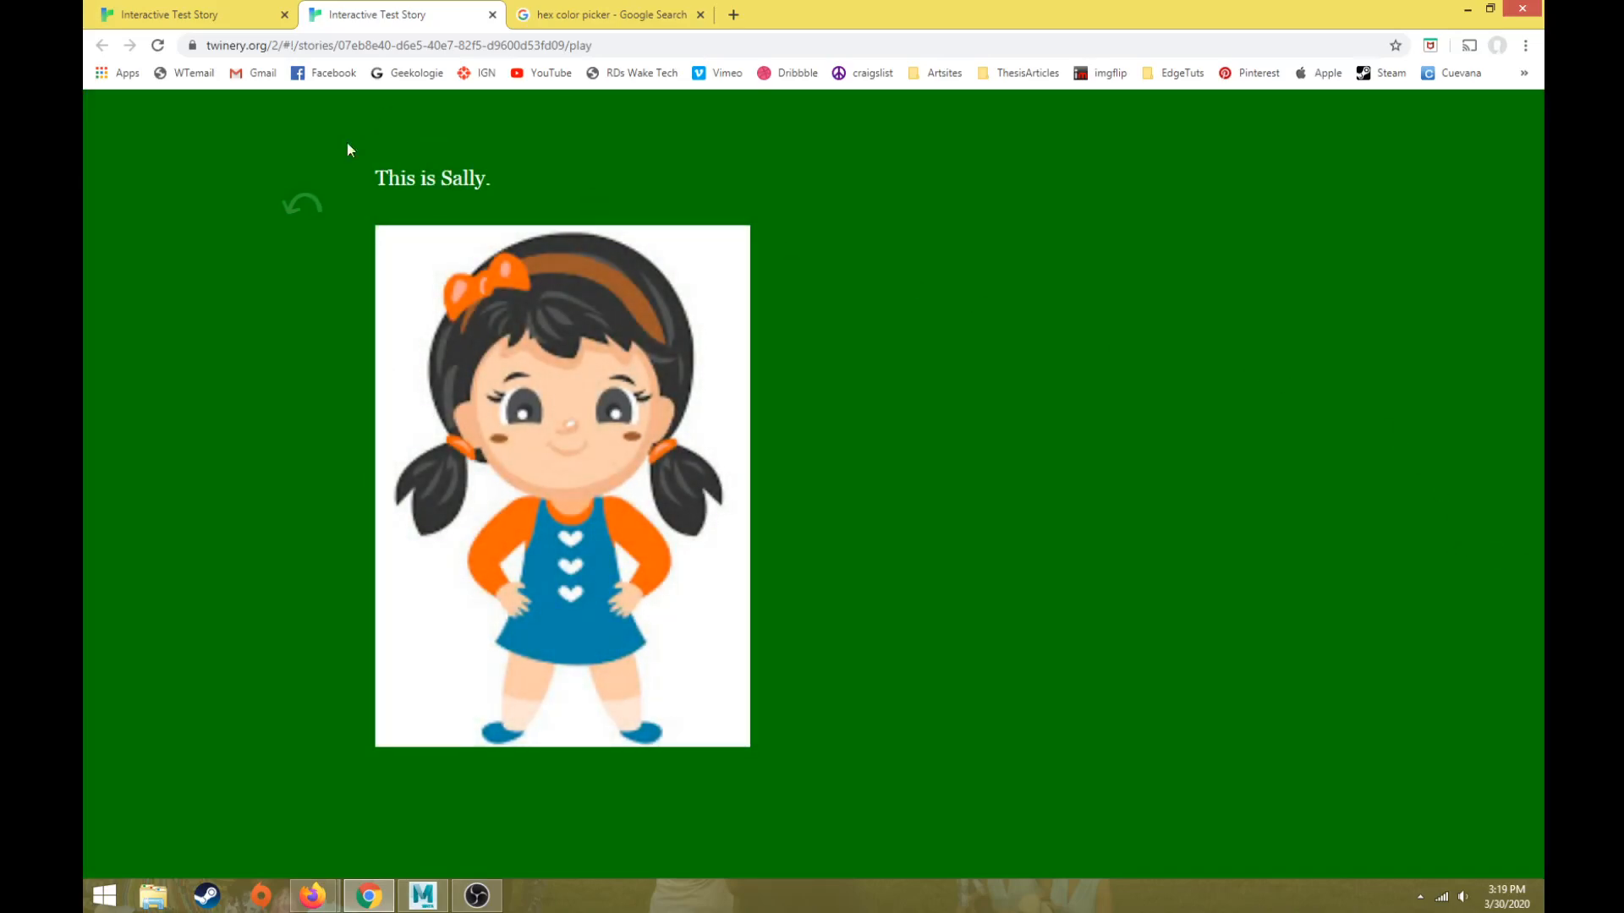
click(319, 216)
click(492, 15)
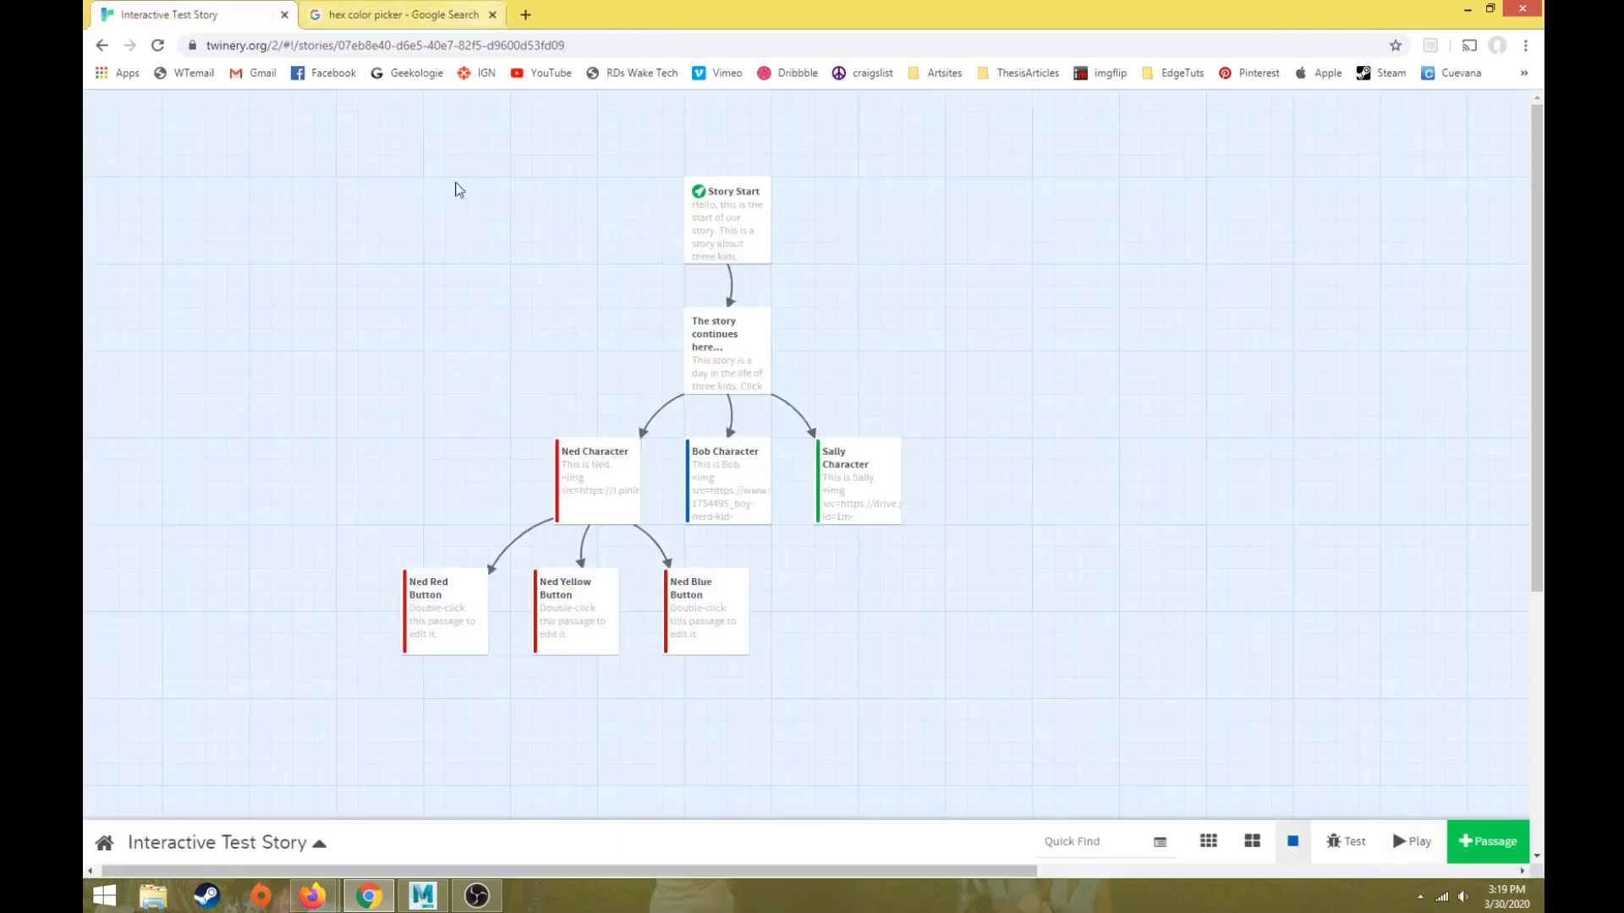
Open the Ned Character passage to review its tag and contents, and close it
click(245, 846)
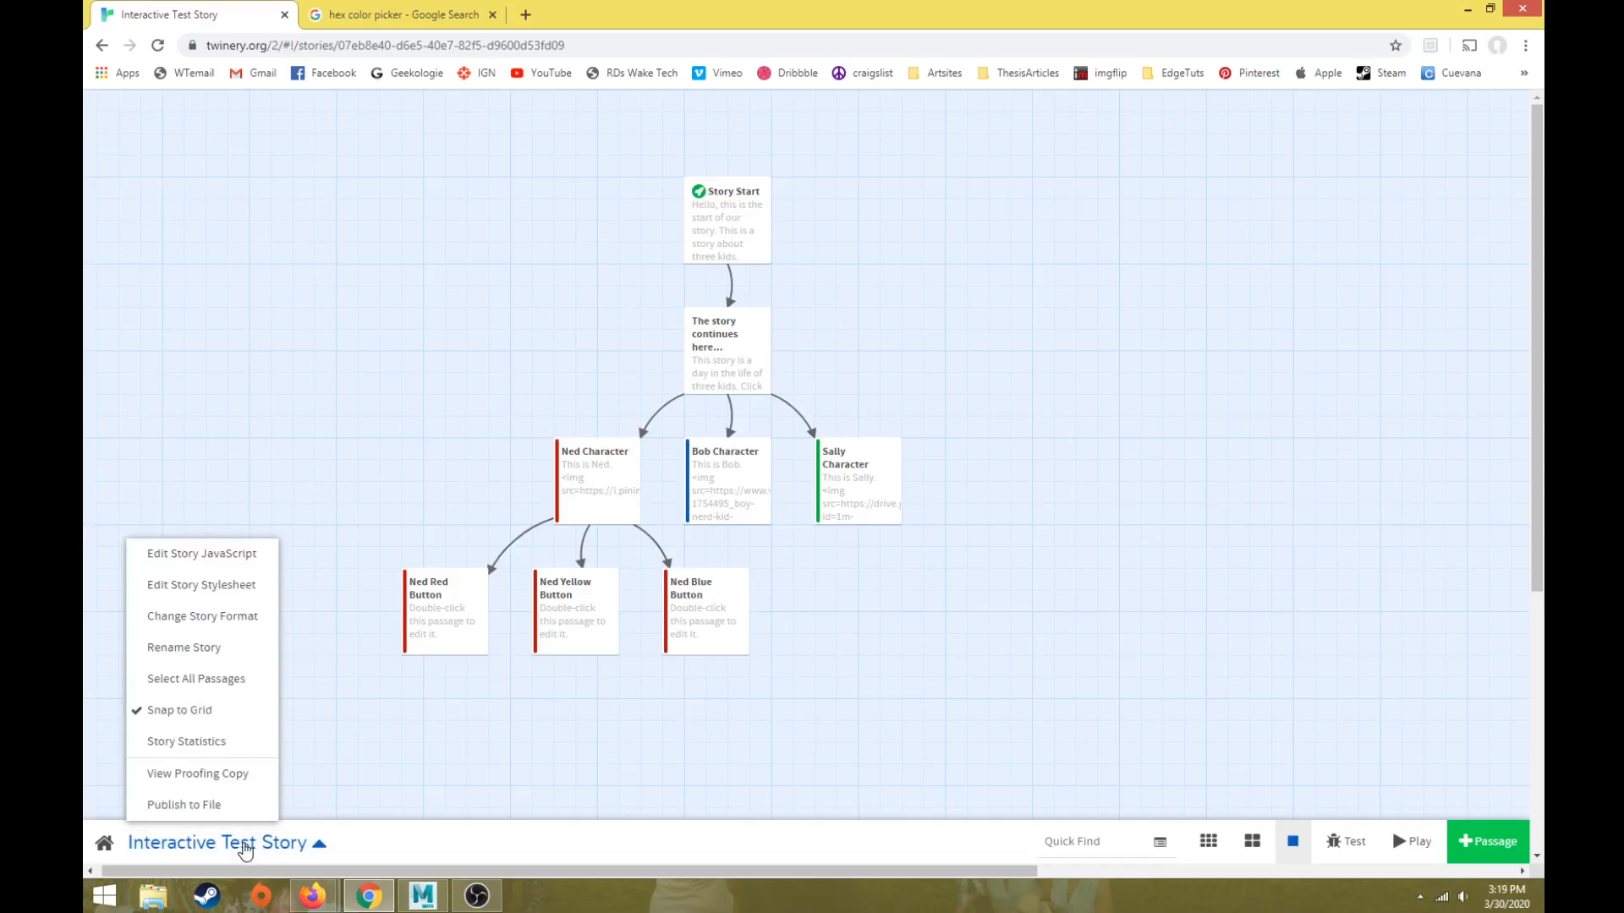
double_click(623, 482)
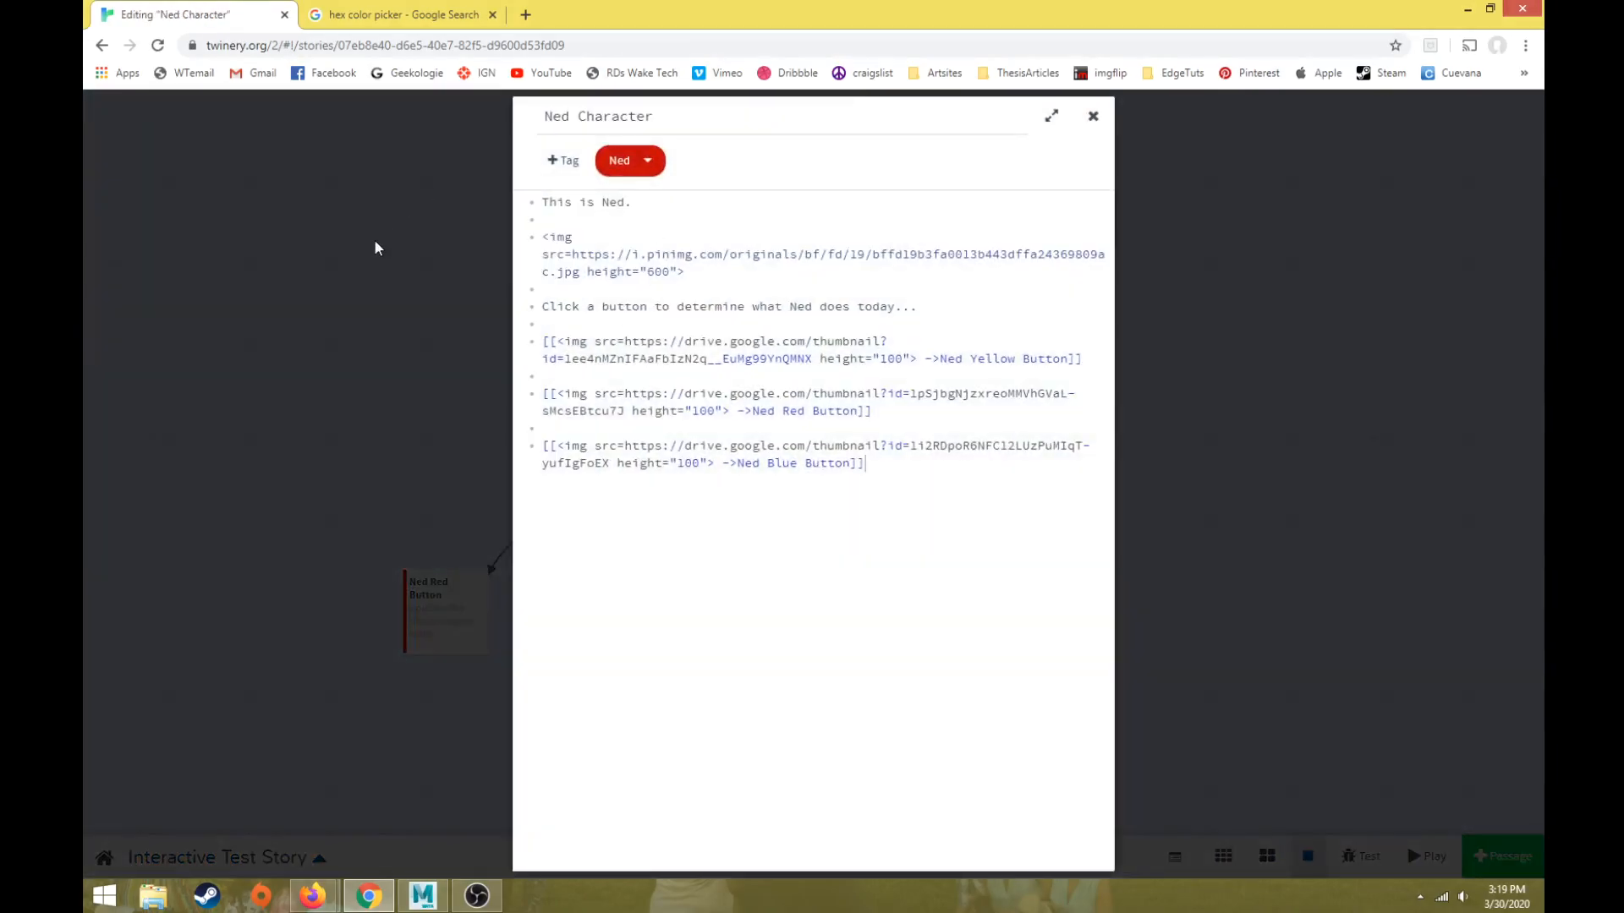
click(375, 241)
Open the story stylesheet to review the tag-specific background rules, and close it
click(306, 852)
click(213, 584)
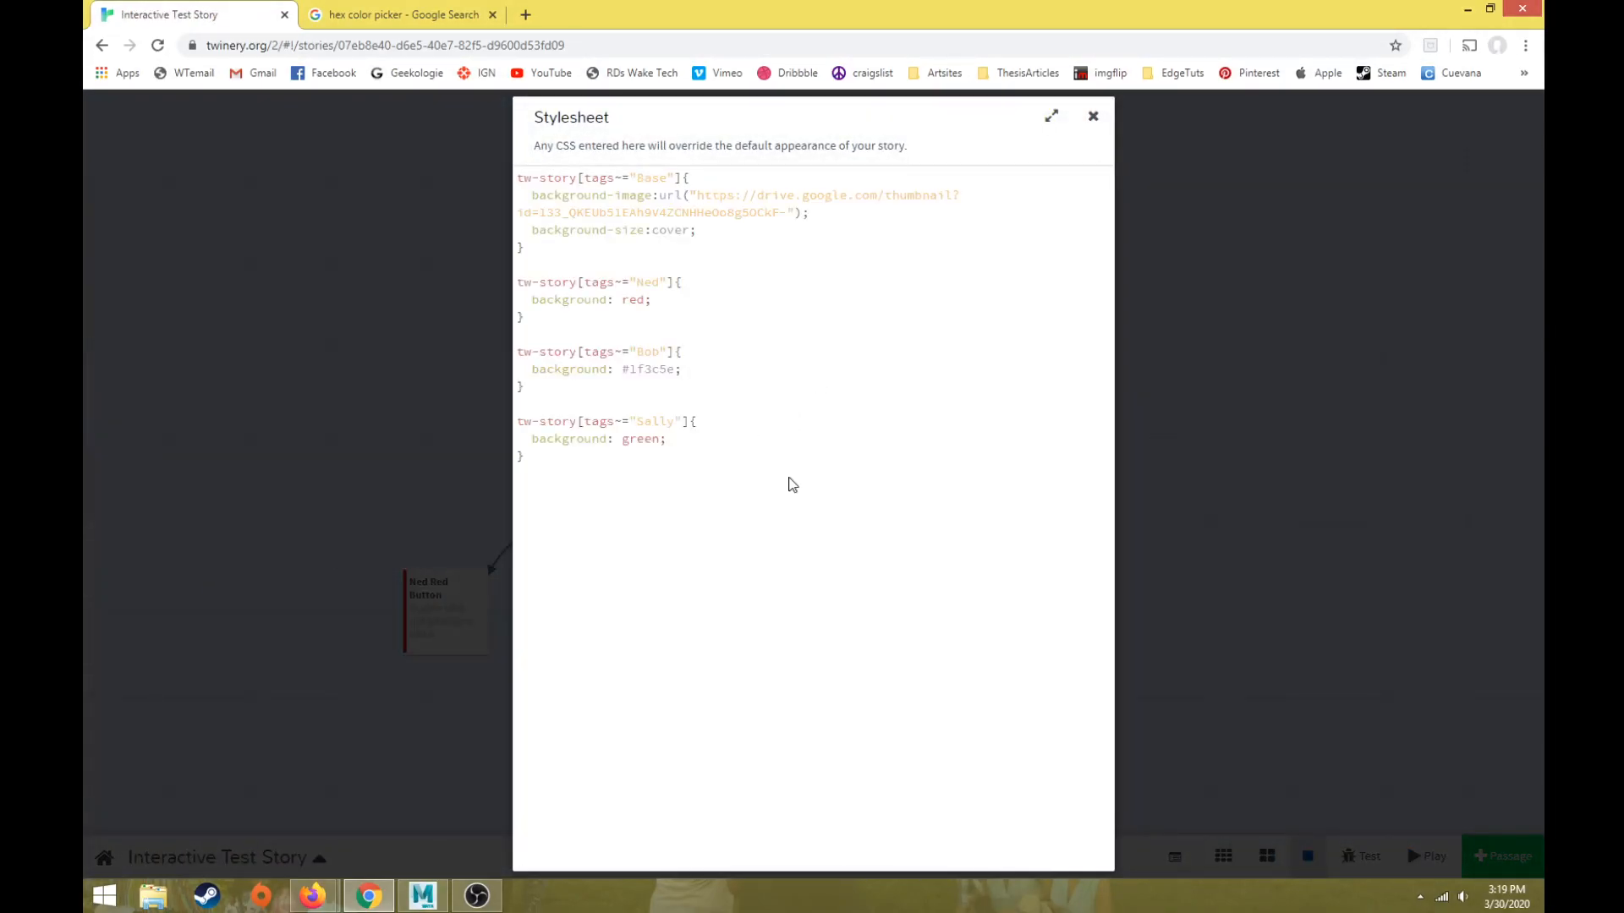
click(1435, 601)
click(476, 895)
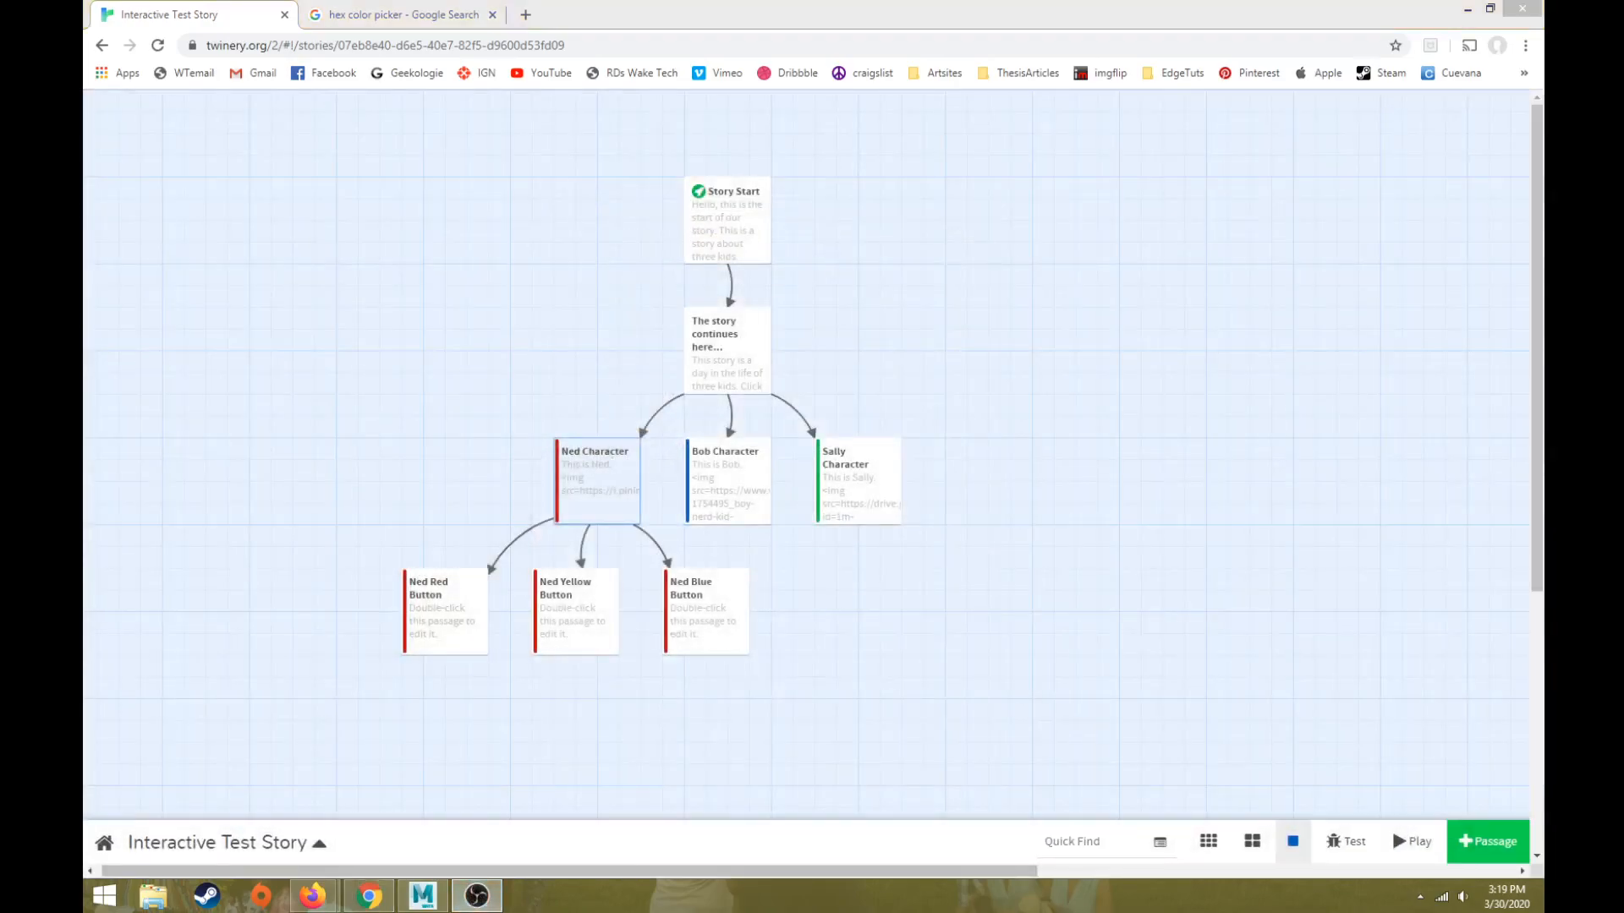